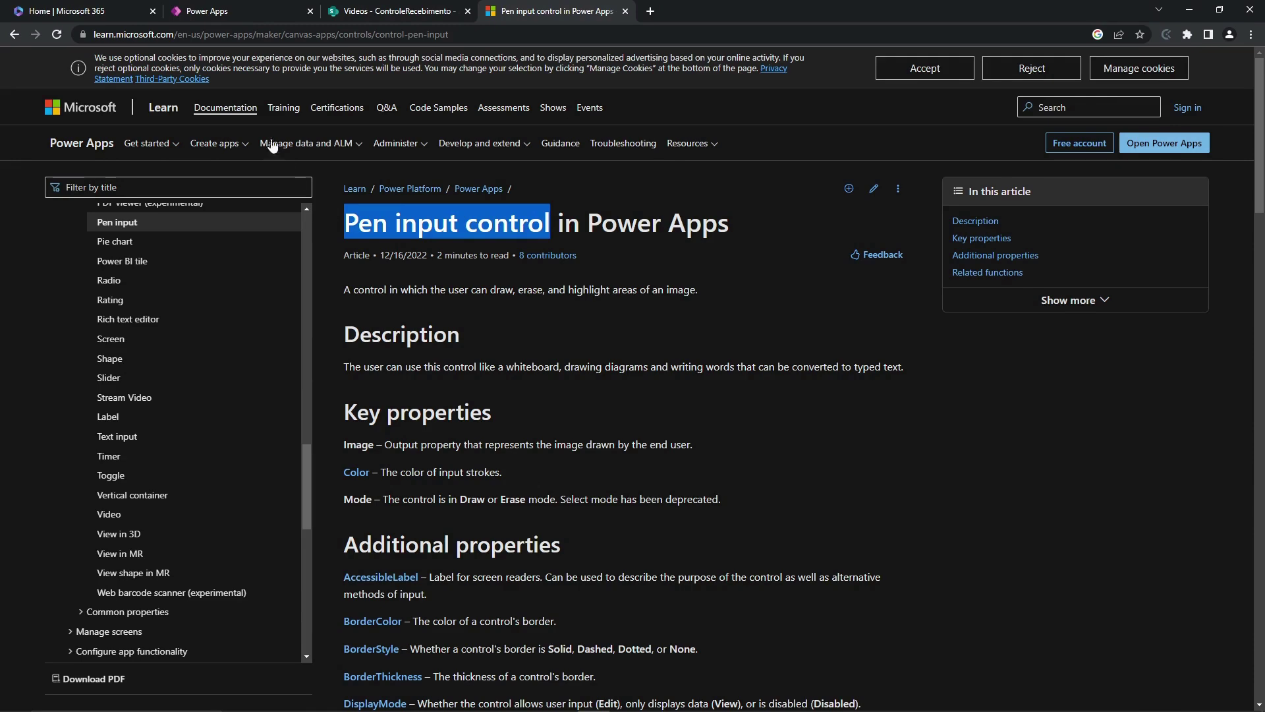
- Read the Pen input control article on Microsoft Learn, highlighting its title, then return to the app
left_click(237, 10)
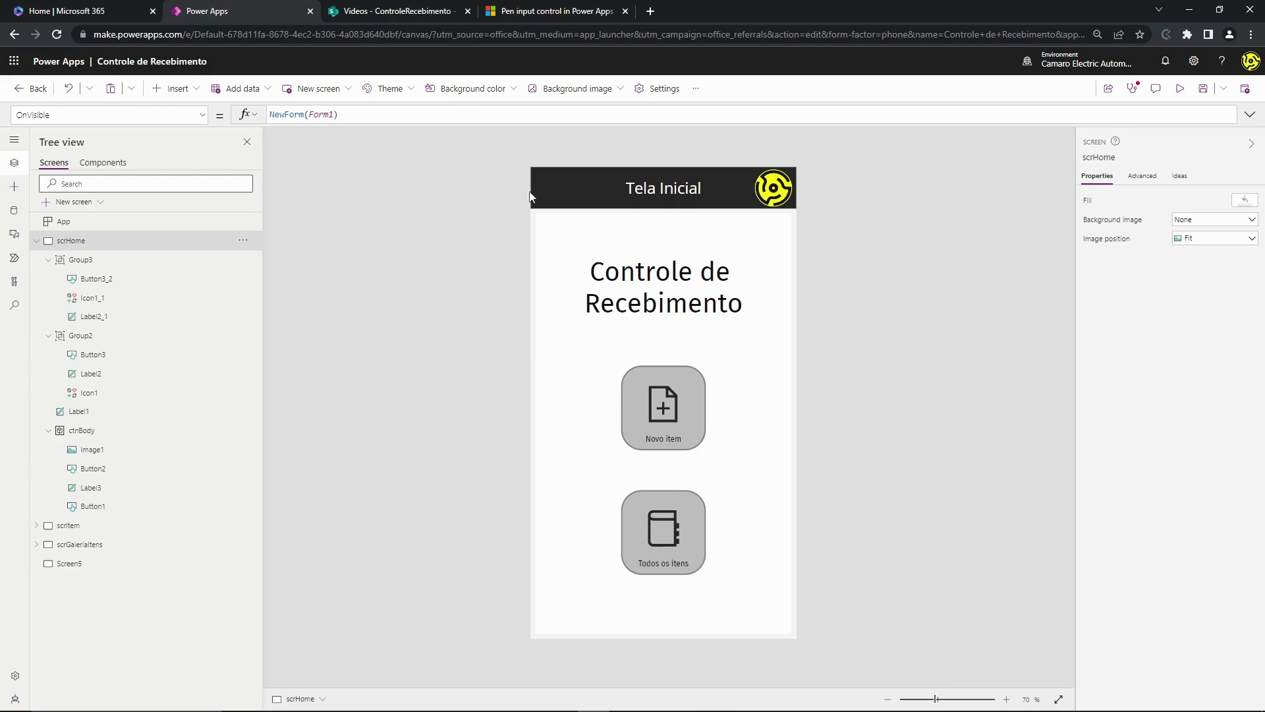
left_click(527, 11)
left_click(370, 235)
left_click_drag(343, 231, 459, 230)
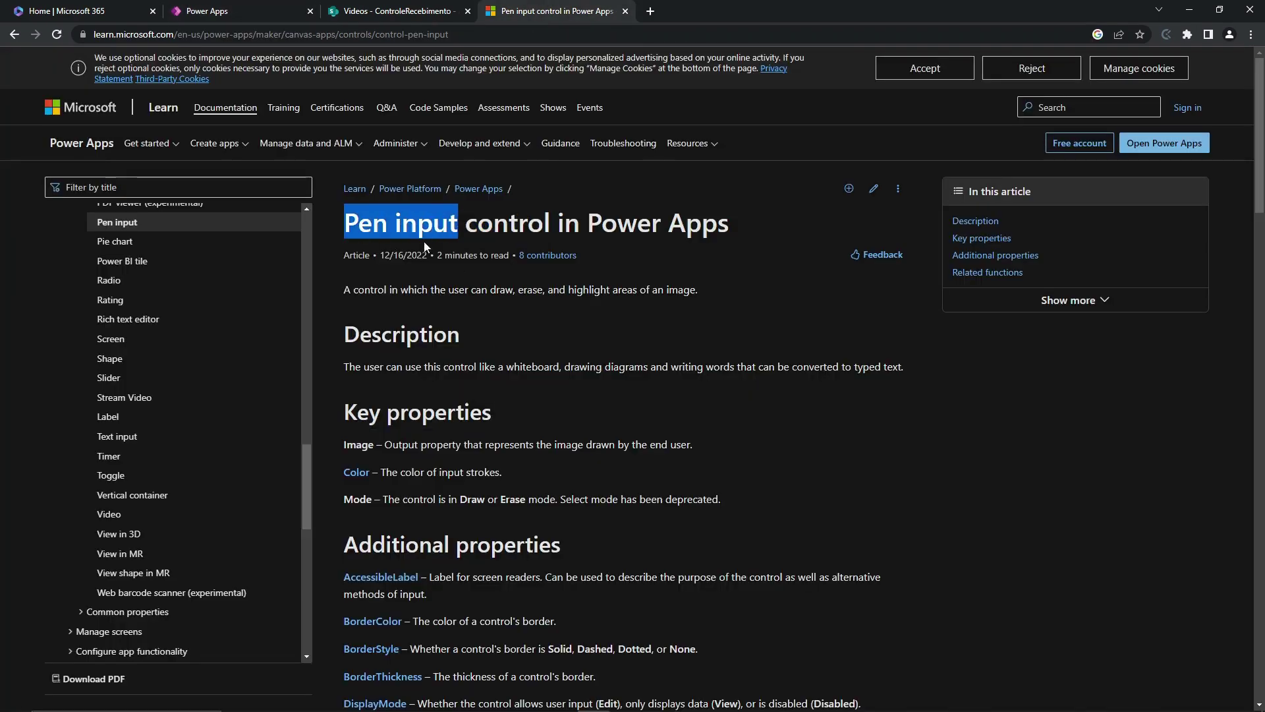
double_click(364, 228)
left_click(381, 234)
left_click_drag(459, 224, 373, 226)
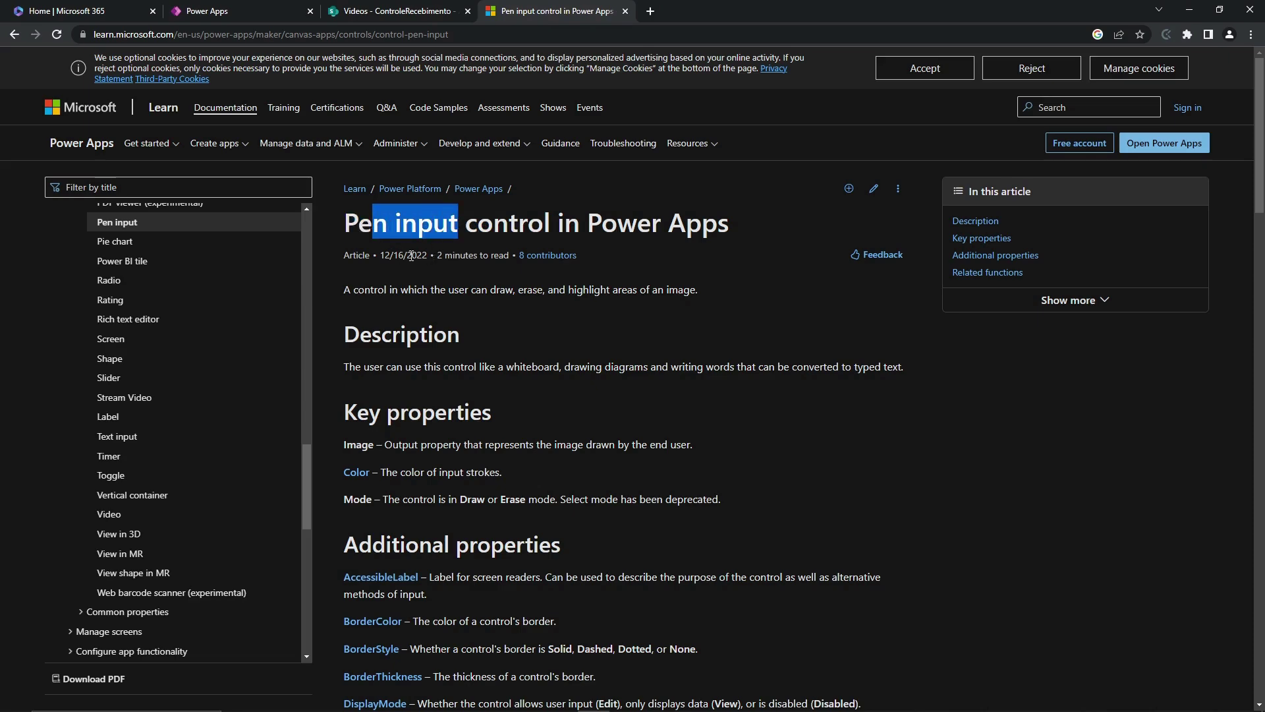
left_click(369, 10)
- Collapse scrHome in the Tree view, select the empty Screen5, and show the Insert control list
left_click(237, 10)
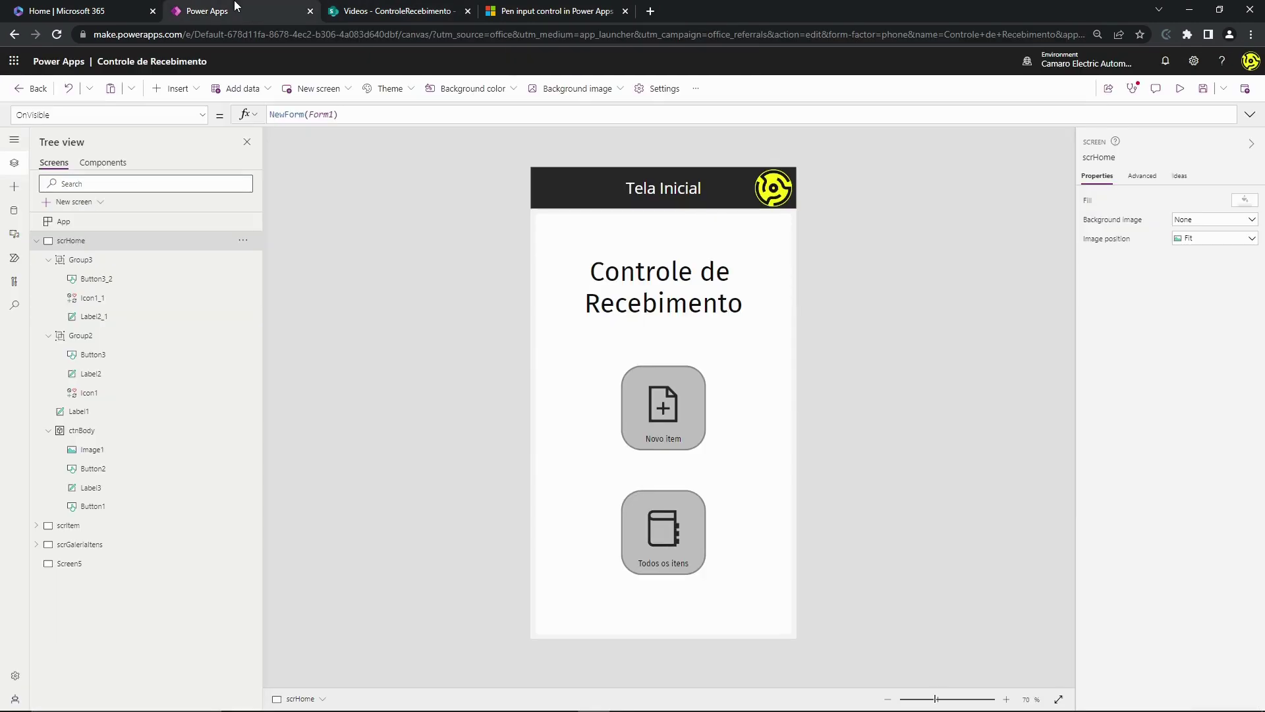
left_click(37, 241)
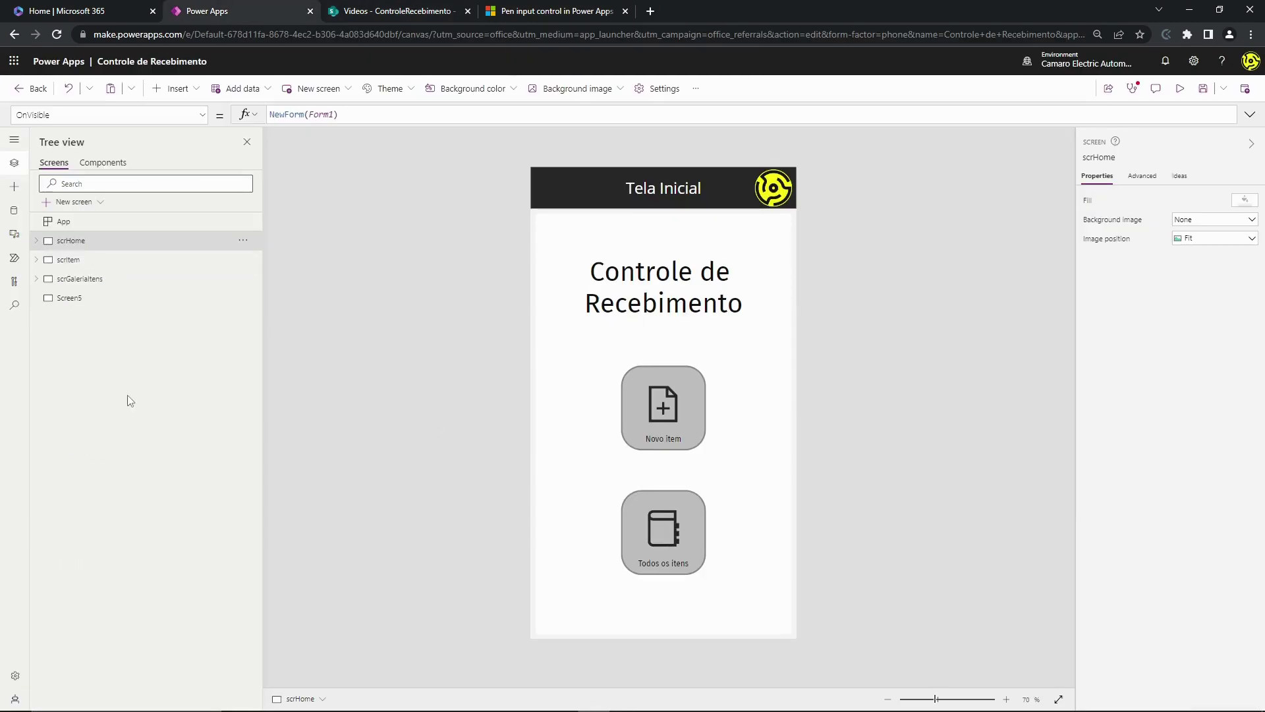
left_click(45, 300)
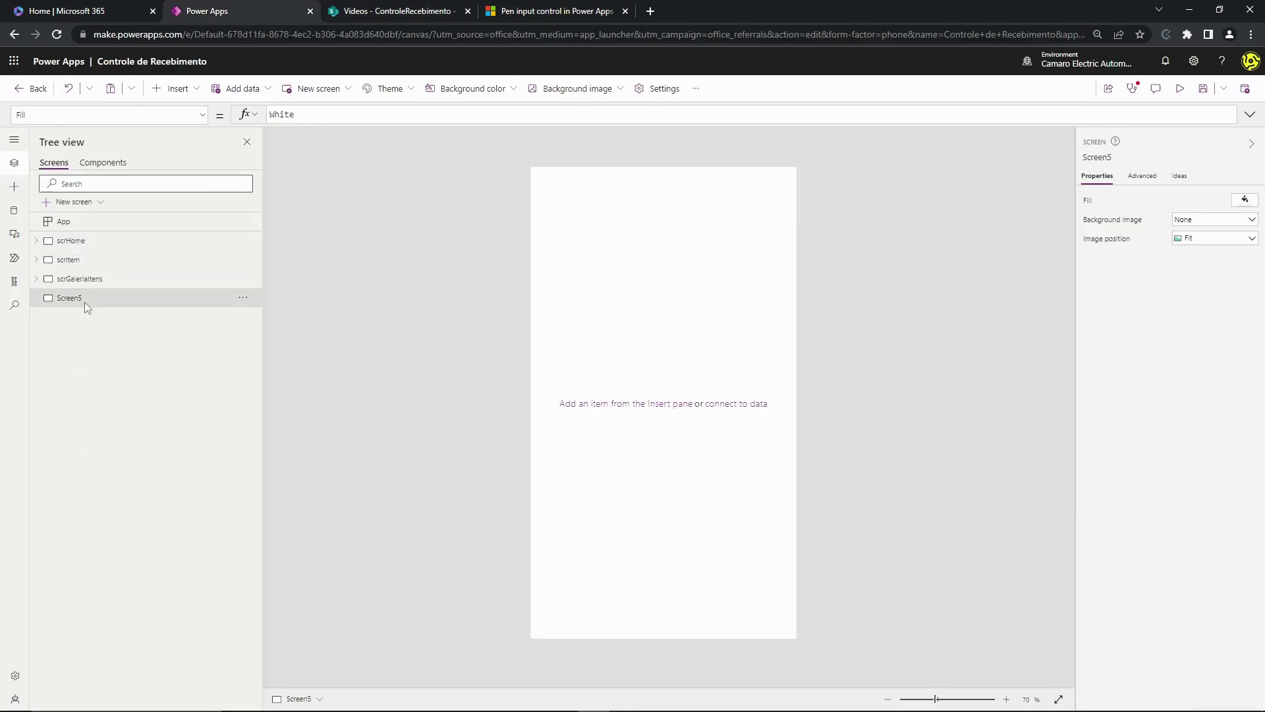
left_click(71, 244)
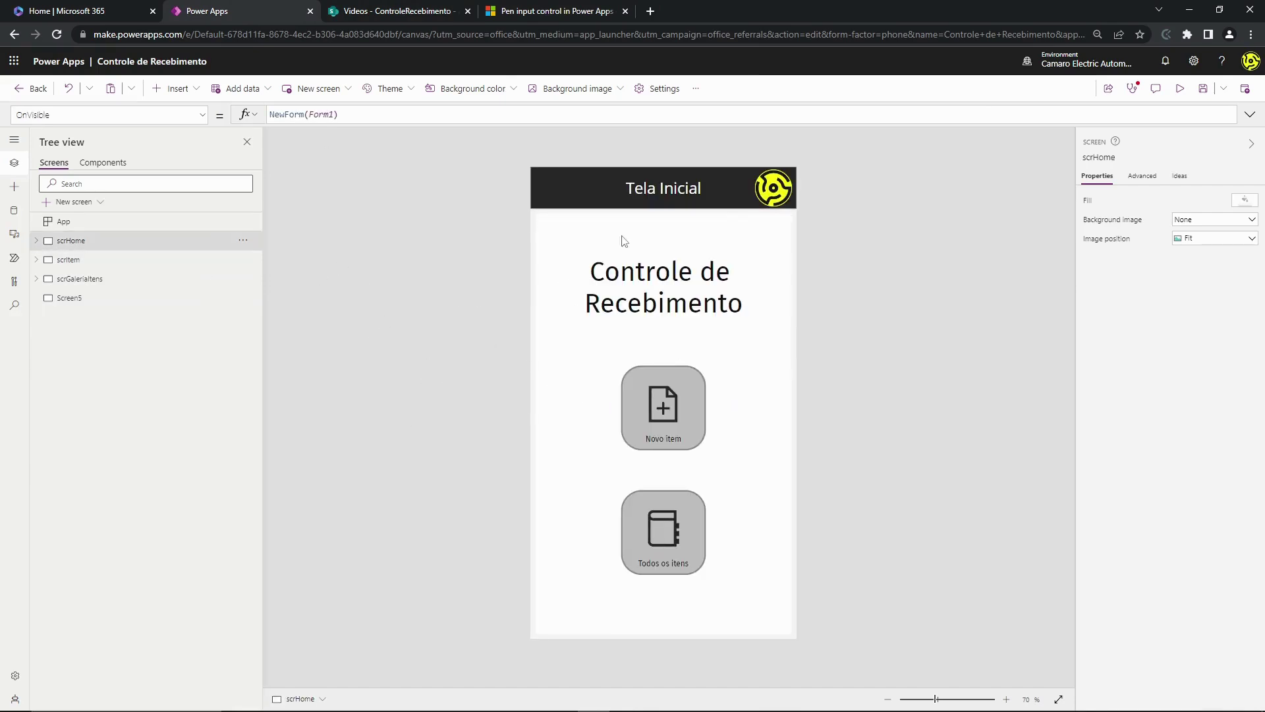
left_click(70, 298)
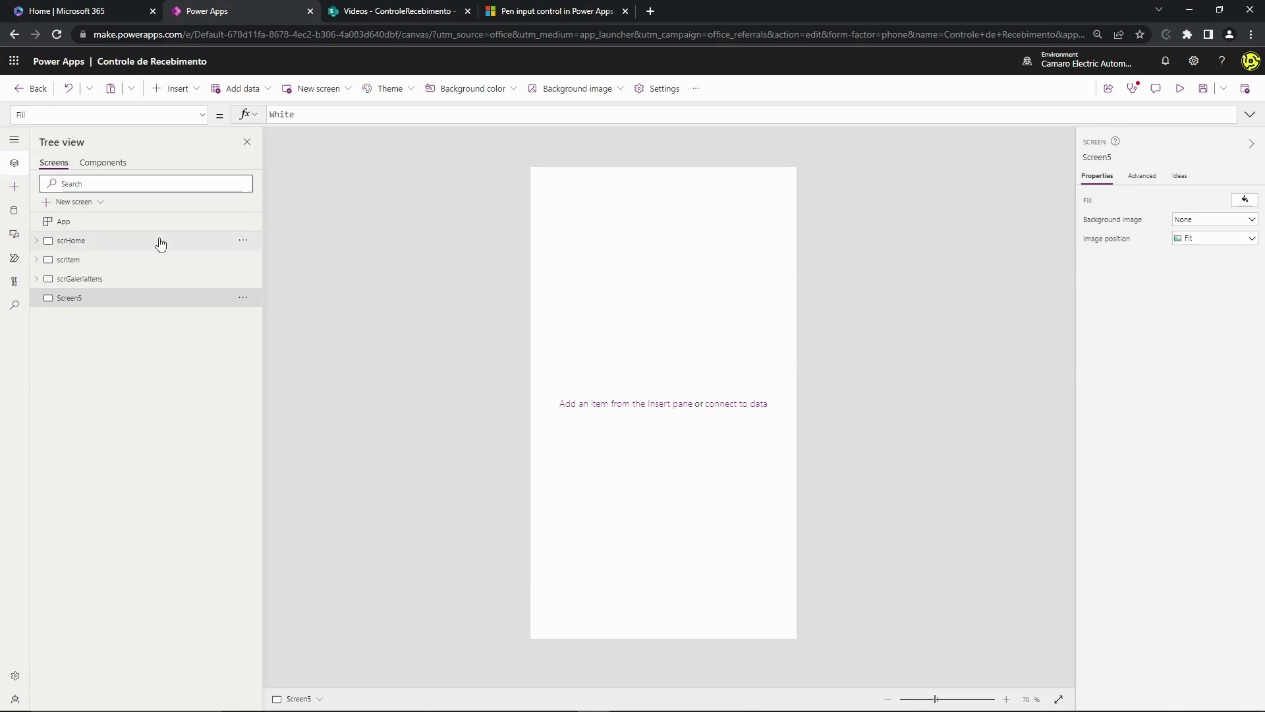
left_click(128, 241)
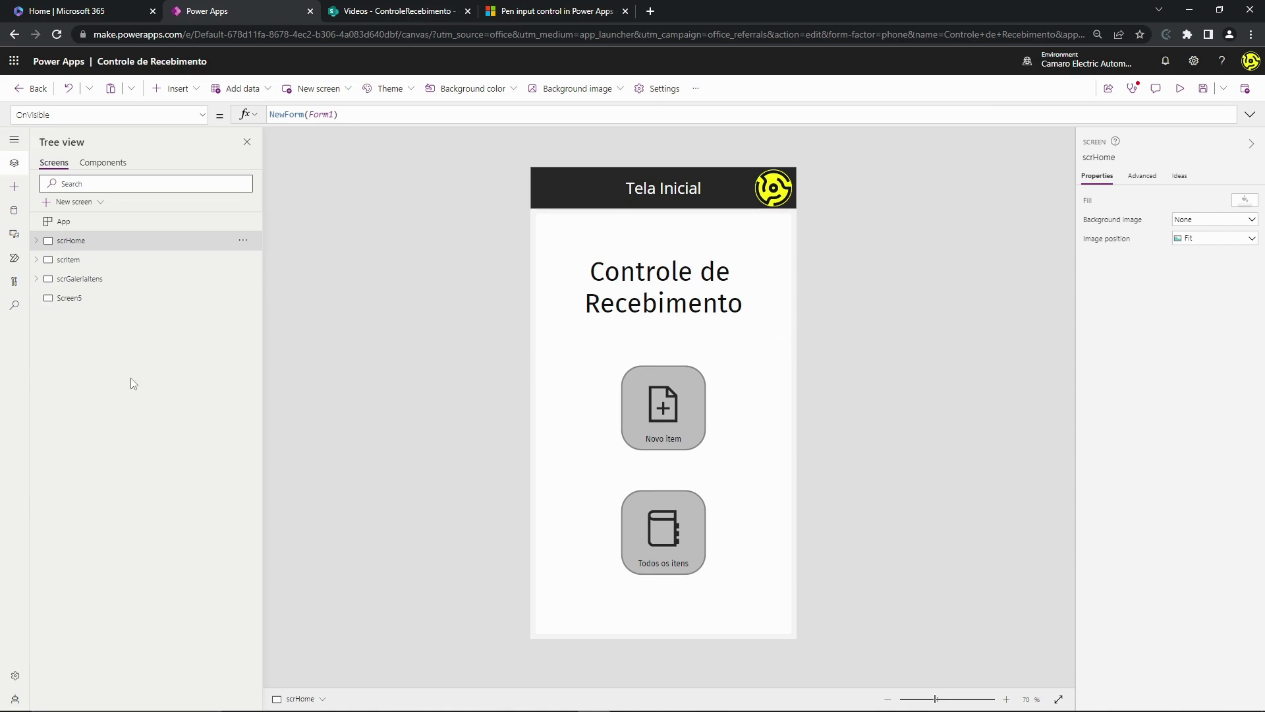
left_click(100, 300)
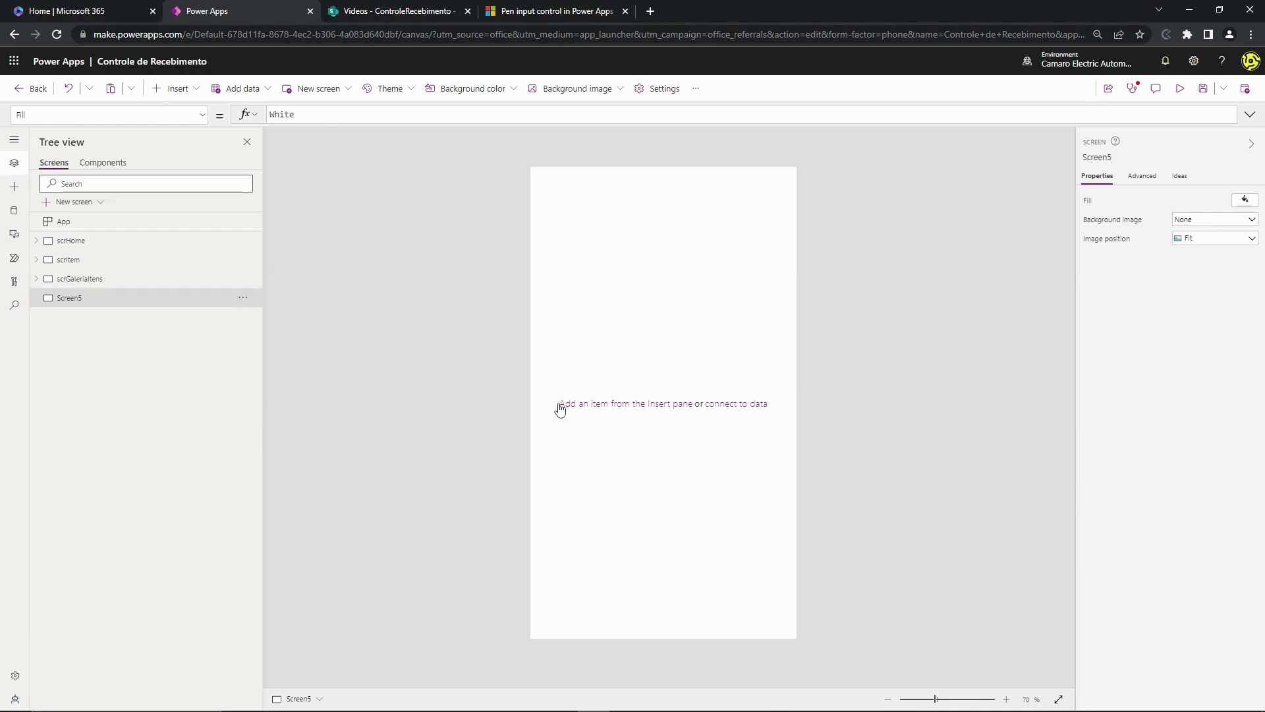
left_click(176, 89)
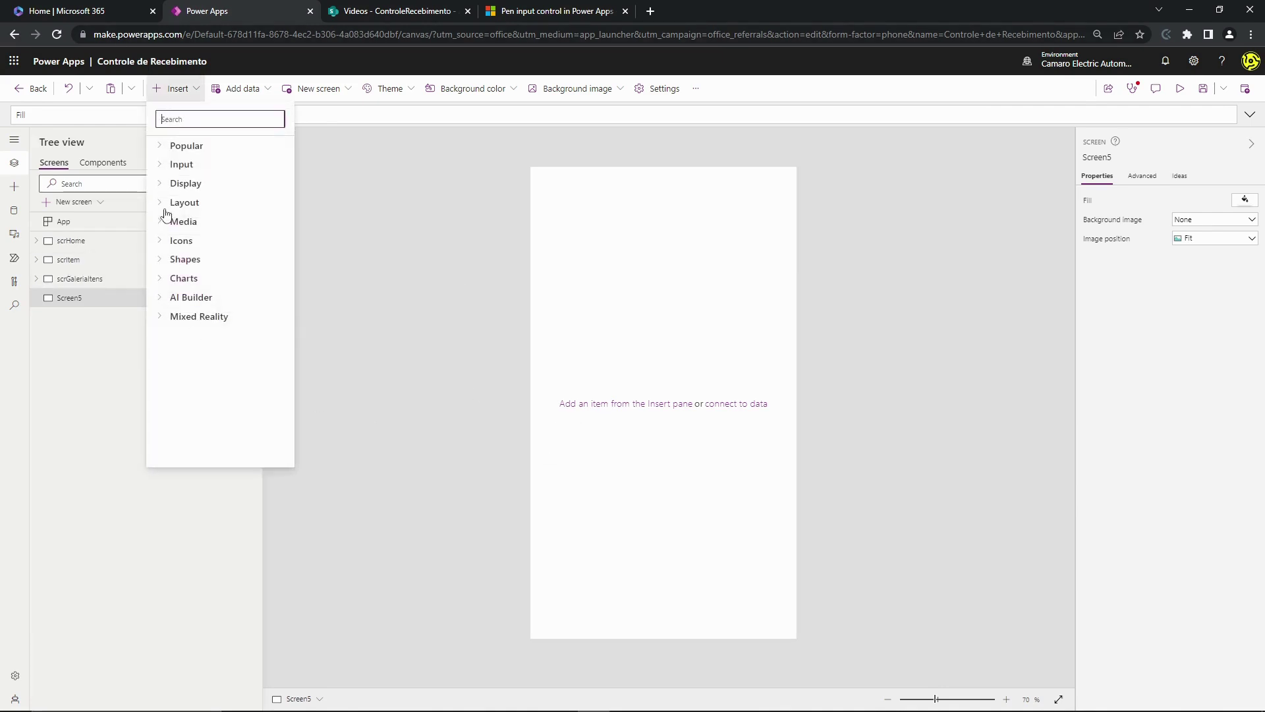
- Add a Pen input control from the Input category and position it on Screen5
left_click(161, 172)
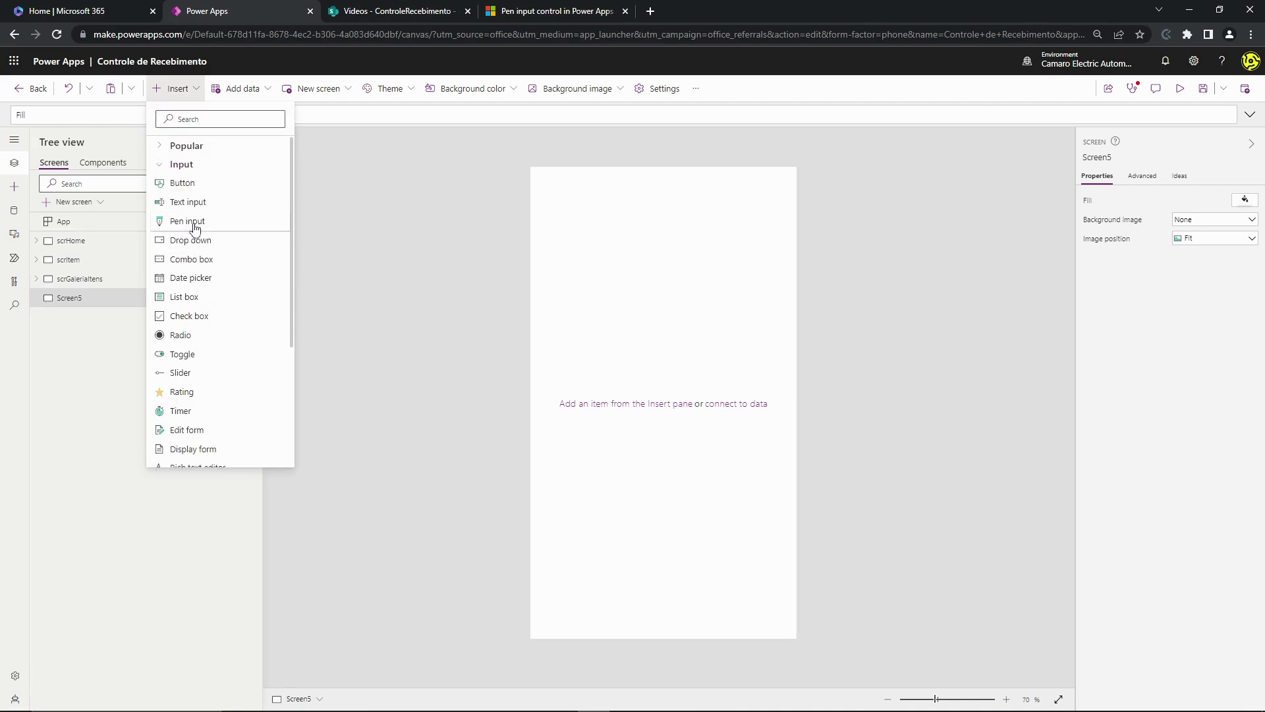
left_click(192, 222)
left_click_drag(584, 221, 604, 389)
mouse_move(664, 316)
left_mouse_down()
mouse_move(639, 339)
mouse_move(604, 334)
mouse_move(659, 298)
left_mouse_up()
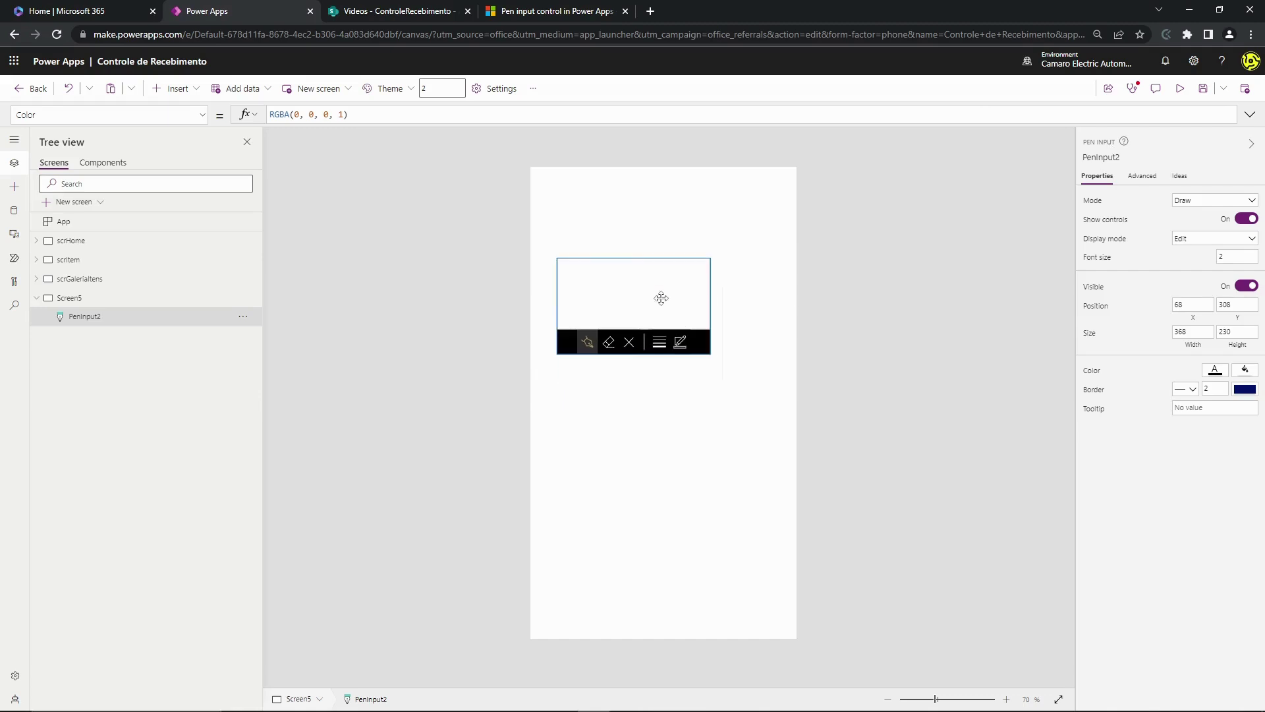
- Inspect PenInput2's Advanced properties and its pen colour and thickness palette
left_click(883, 309)
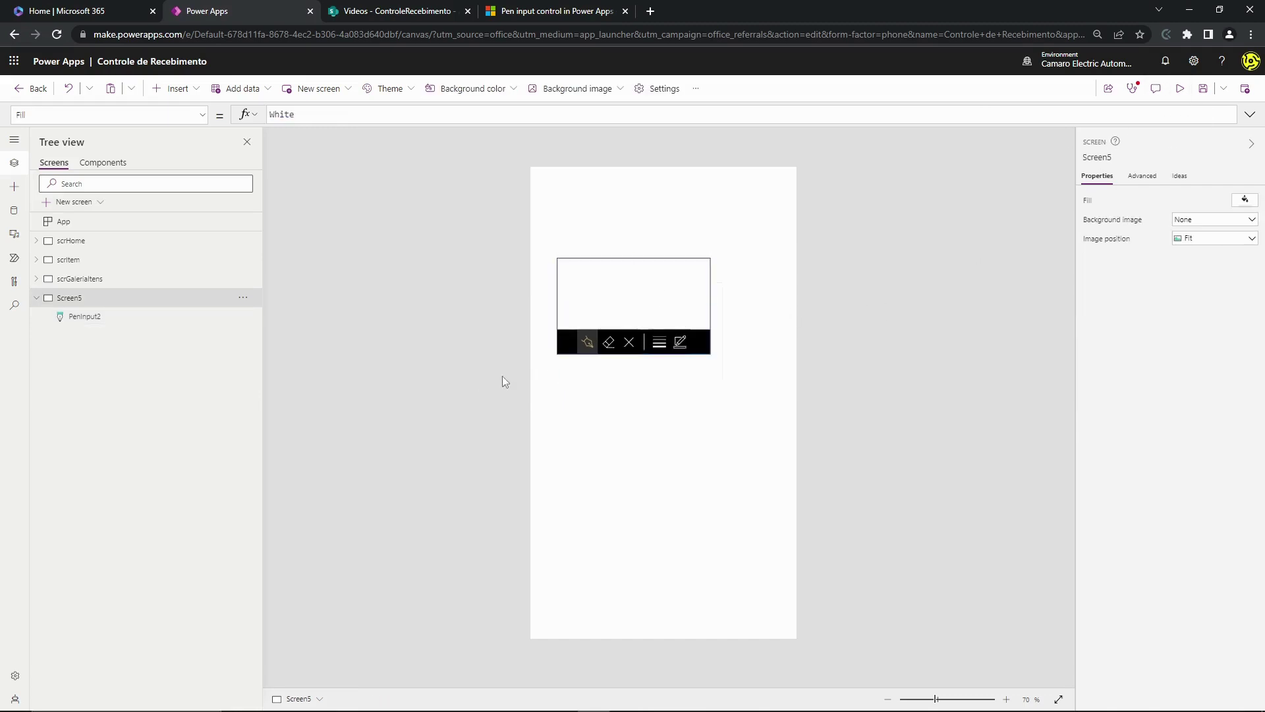
left_click(631, 278)
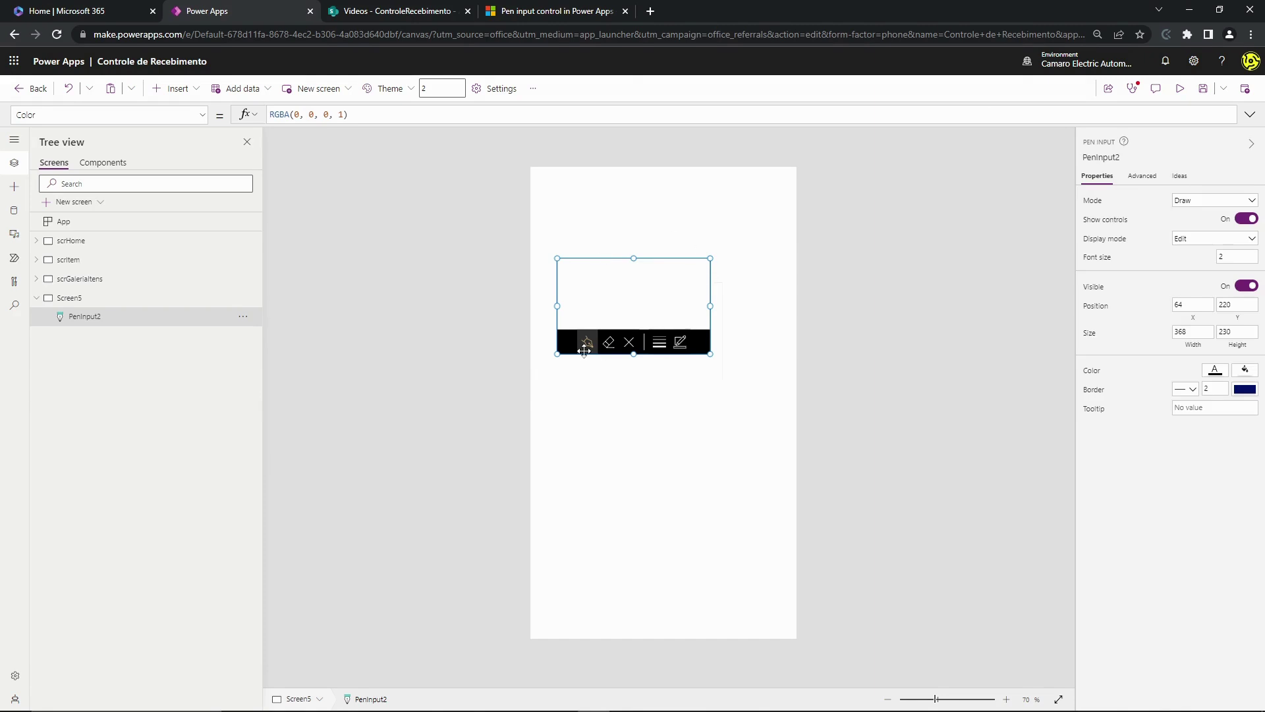
left_click(1143, 176)
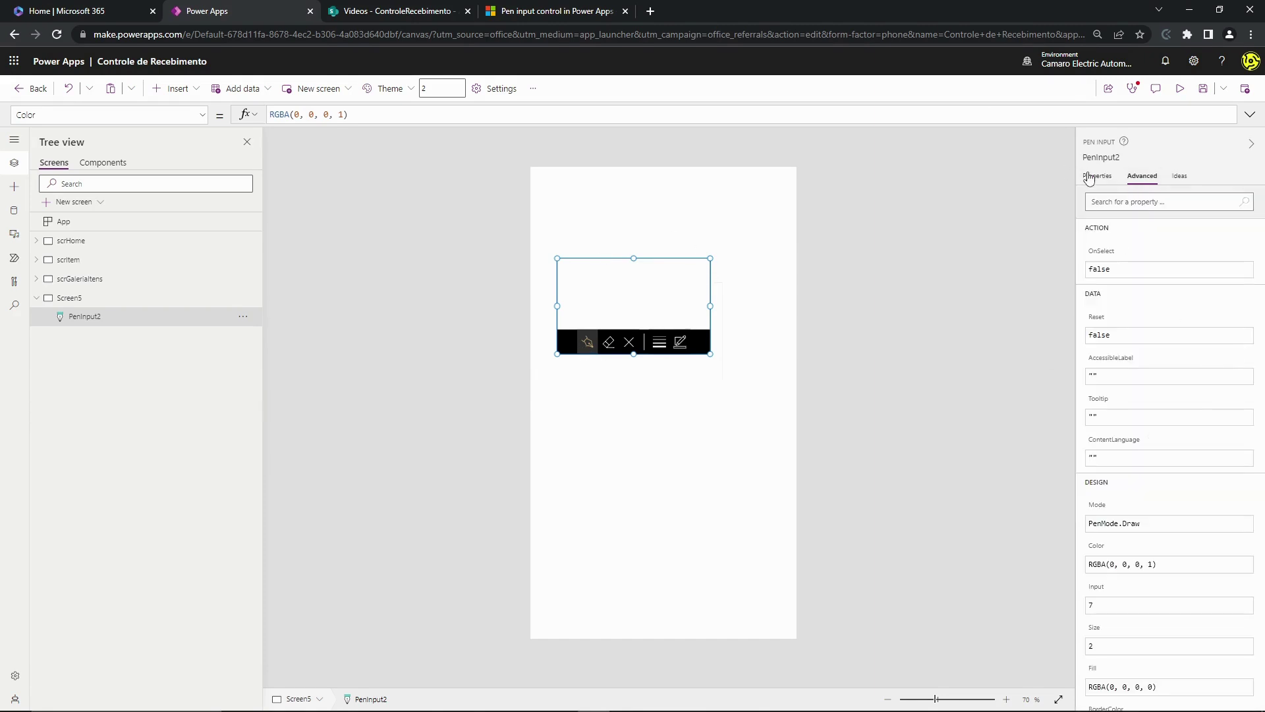
left_click(685, 435)
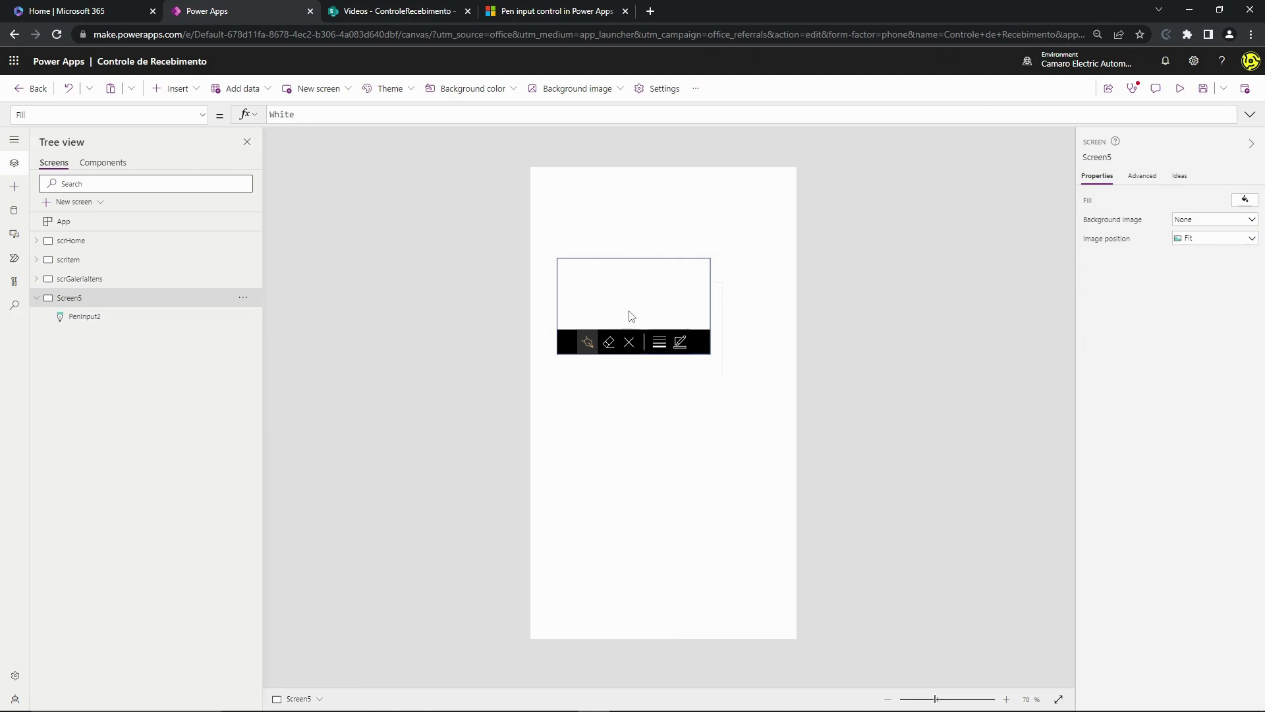
left_click(631, 316)
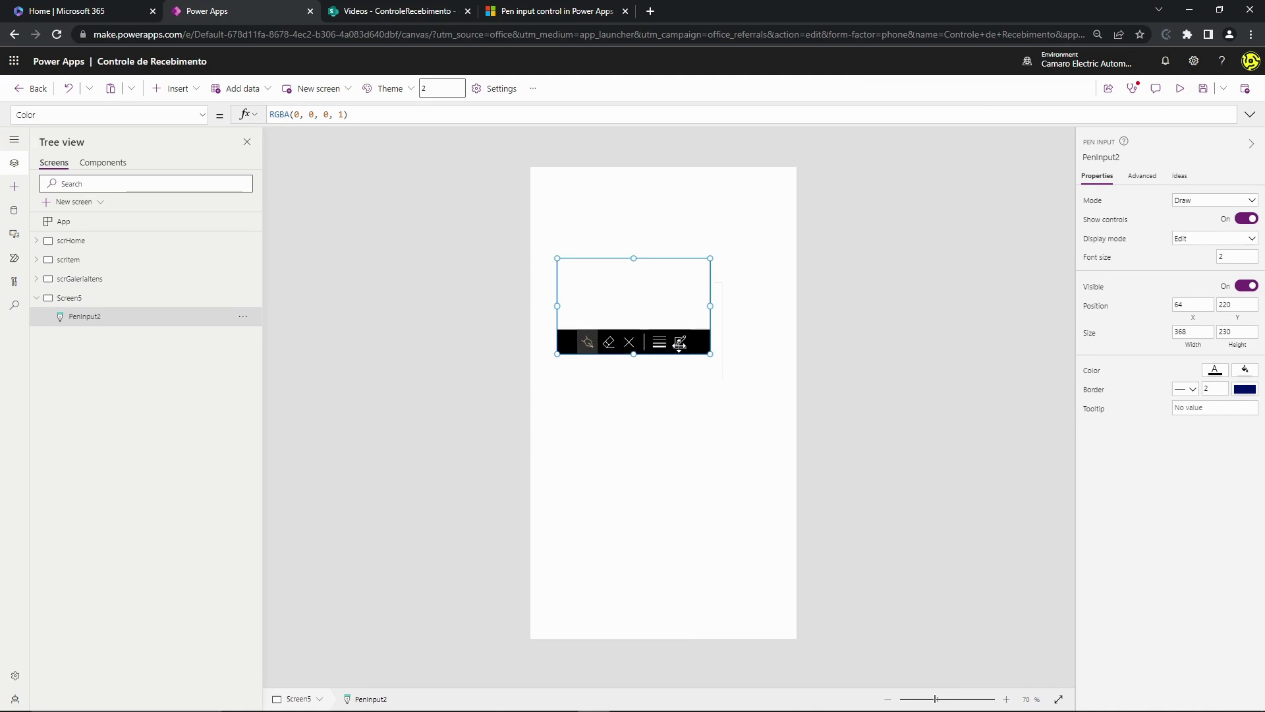
left_click(682, 346)
left_click(682, 346)
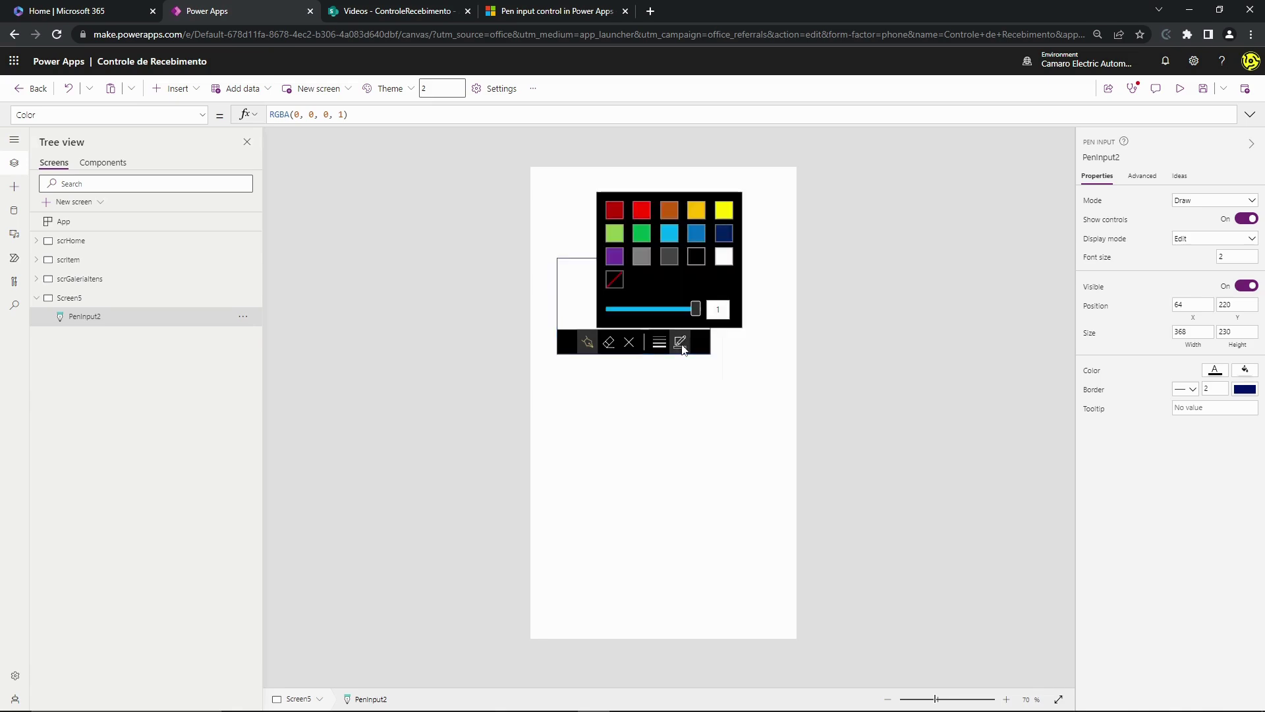
left_click(752, 371)
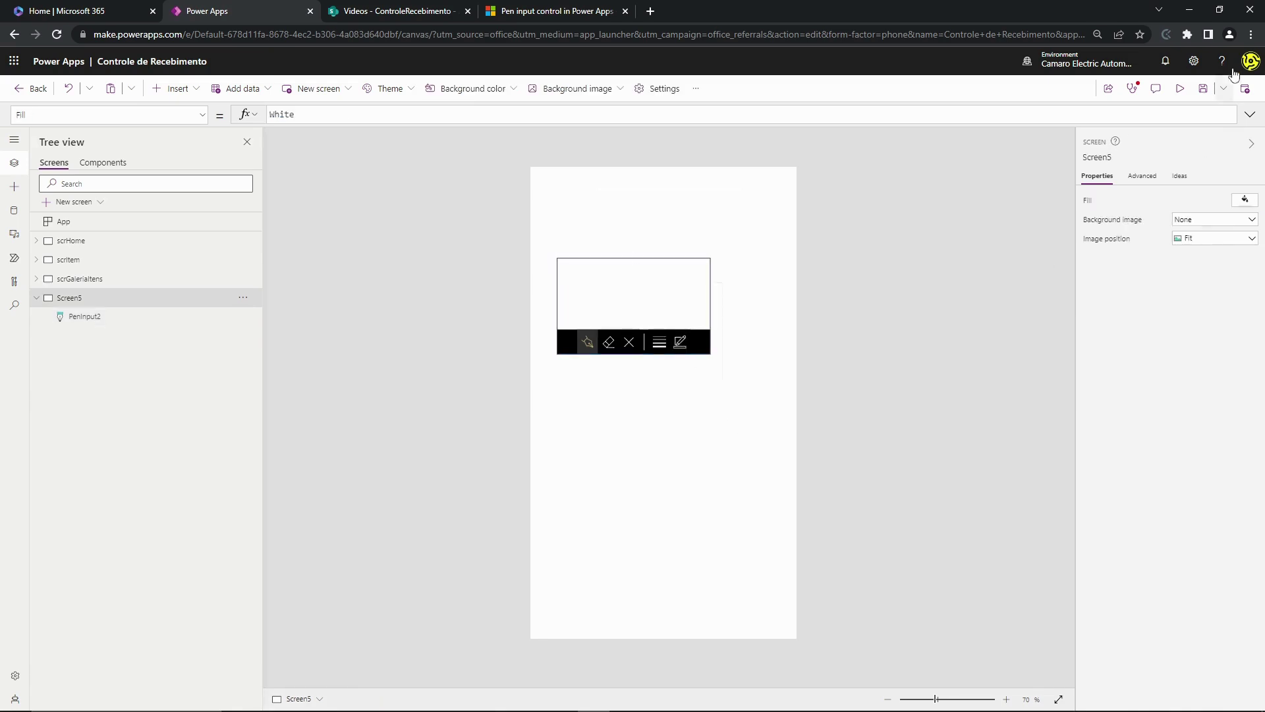
left_click(1181, 89)
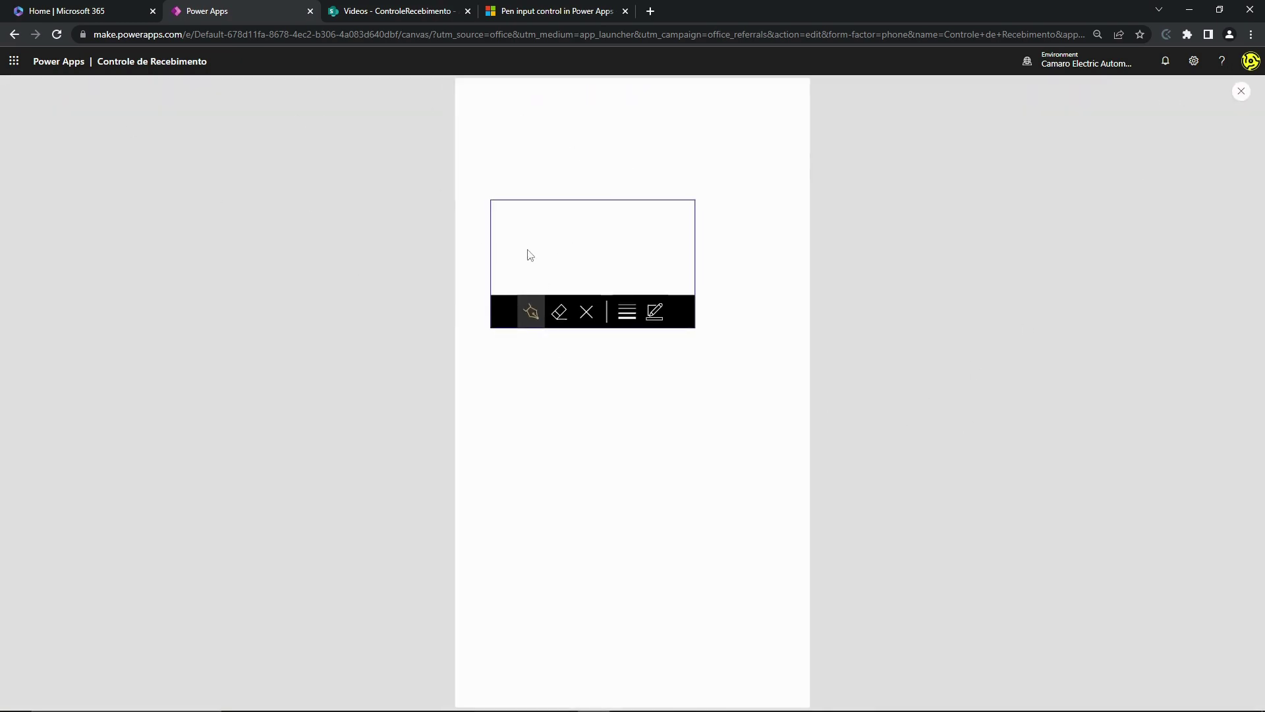
mouse_move(500, 210)
left_mouse_down()
mouse_move(511, 239)
mouse_move(636, 249)
mouse_move(693, 235)
left_mouse_up()
left_click_drag(556, 220, 651, 294)
left_click_drag(648, 238, 501, 288)
left_click_drag(565, 231, 601, 290)
left_click_drag(642, 239, 587, 269)
left_click(587, 311)
mouse_move(520, 228)
left_mouse_down()
mouse_move(516, 288)
mouse_move(540, 236)
mouse_move(548, 270)
left_mouse_up()
mouse_move(565, 253)
left_mouse_down()
mouse_move(564, 284)
mouse_move(585, 286)
left_mouse_up()
mouse_move(590, 253)
left_mouse_down()
mouse_move(613, 288)
mouse_move(609, 274)
mouse_move(658, 280)
mouse_move(666, 238)
left_mouse_up()
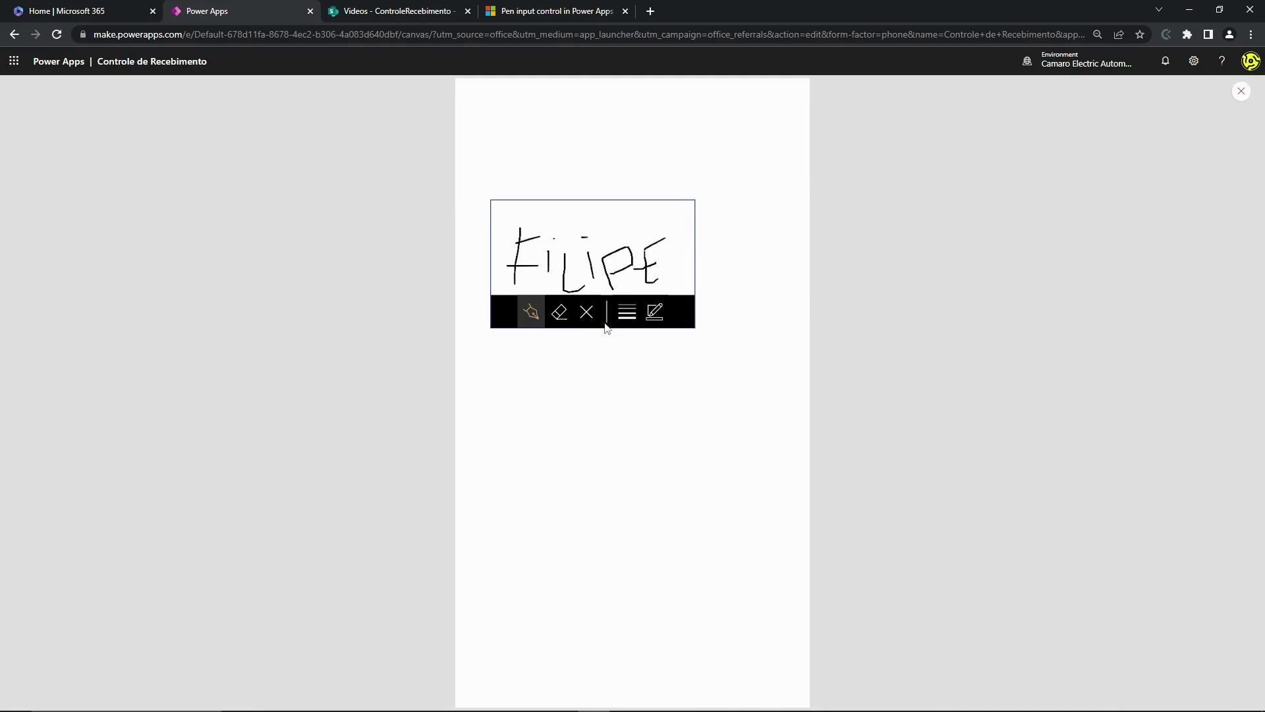
left_click(586, 311)
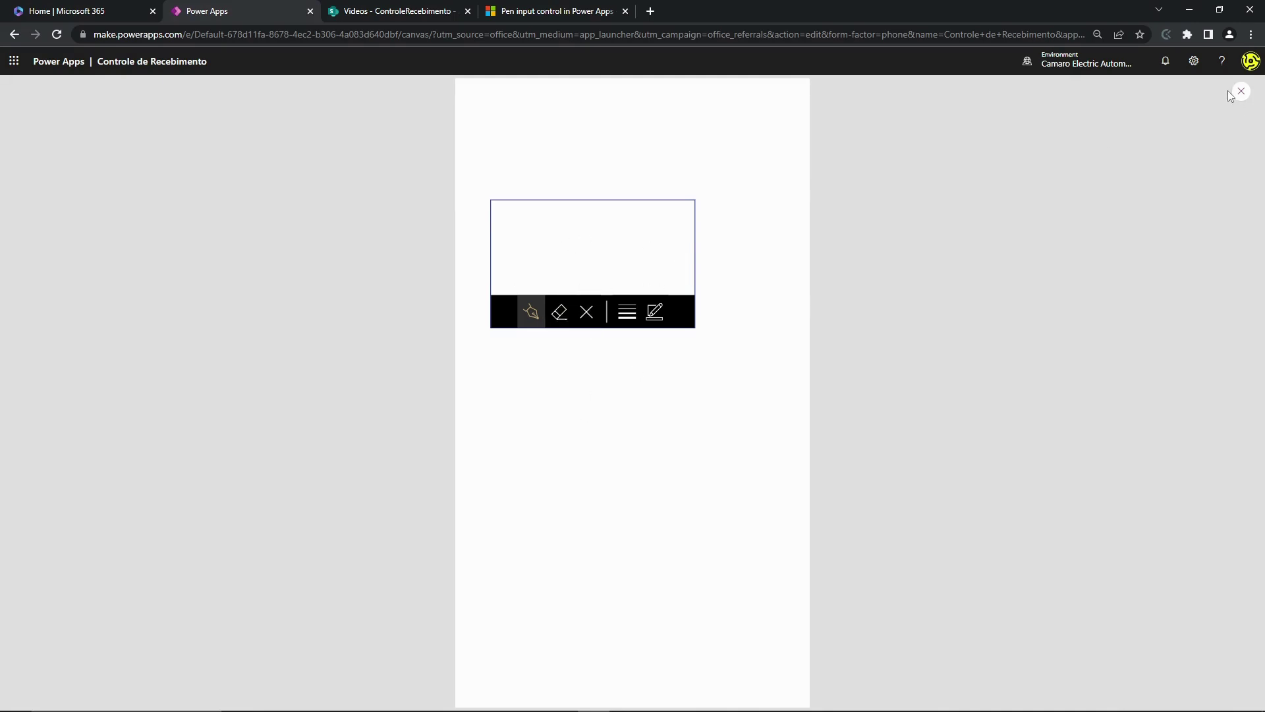
- Leave preview and move PenInput2 higher, near the top of Screen5
key("Escape")
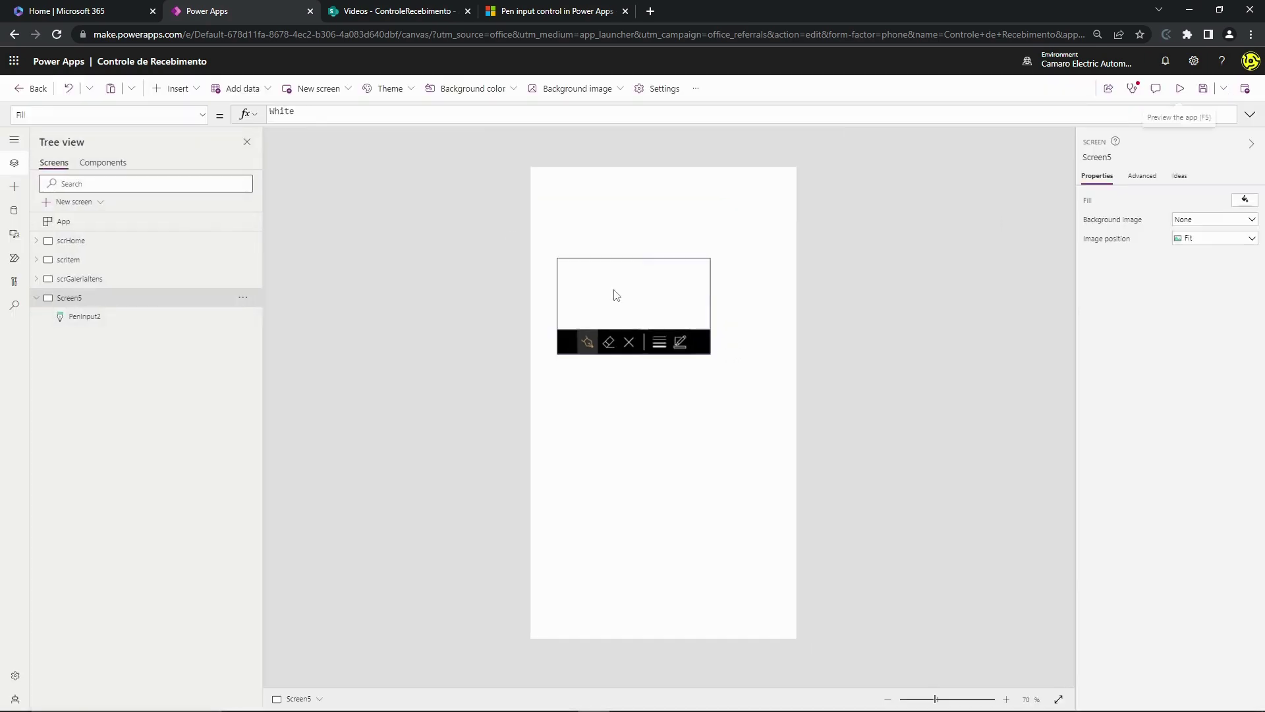
left_click(619, 344)
left_click_drag(610, 297, 611, 252)
left_click(705, 354)
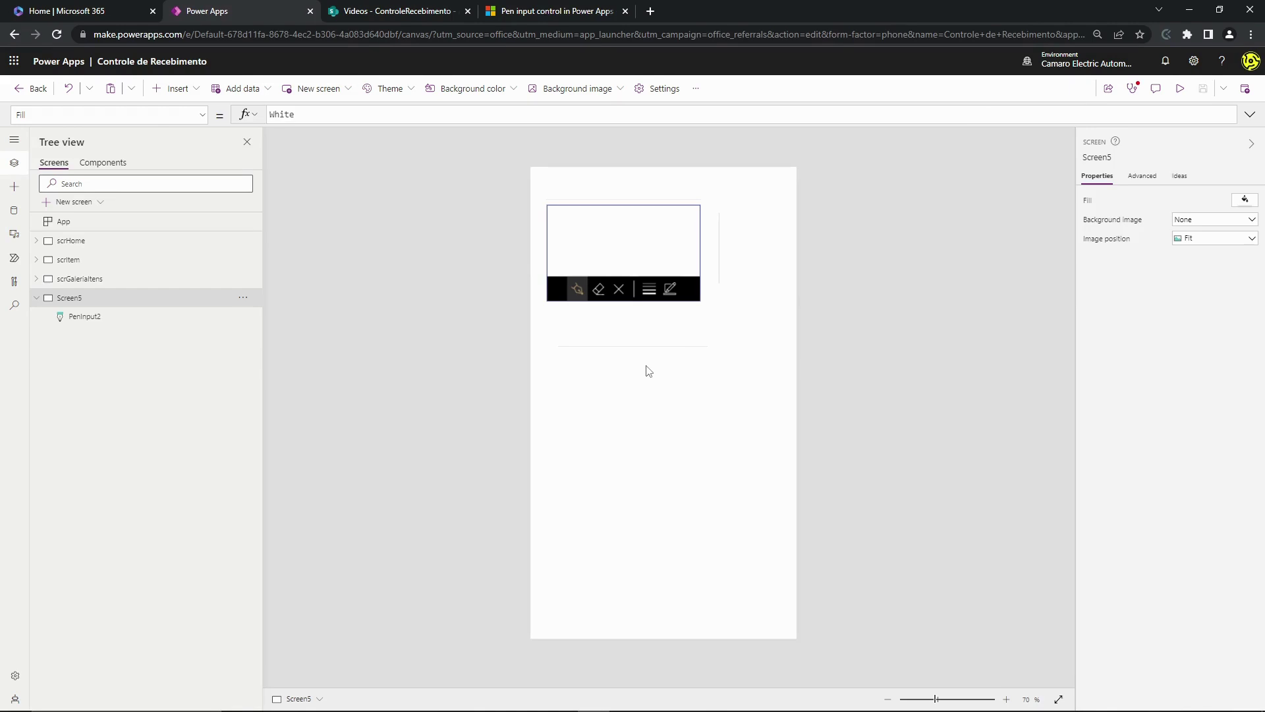
- Preview the app and draw several crossing test strokes in the pen box
left_click(600, 248)
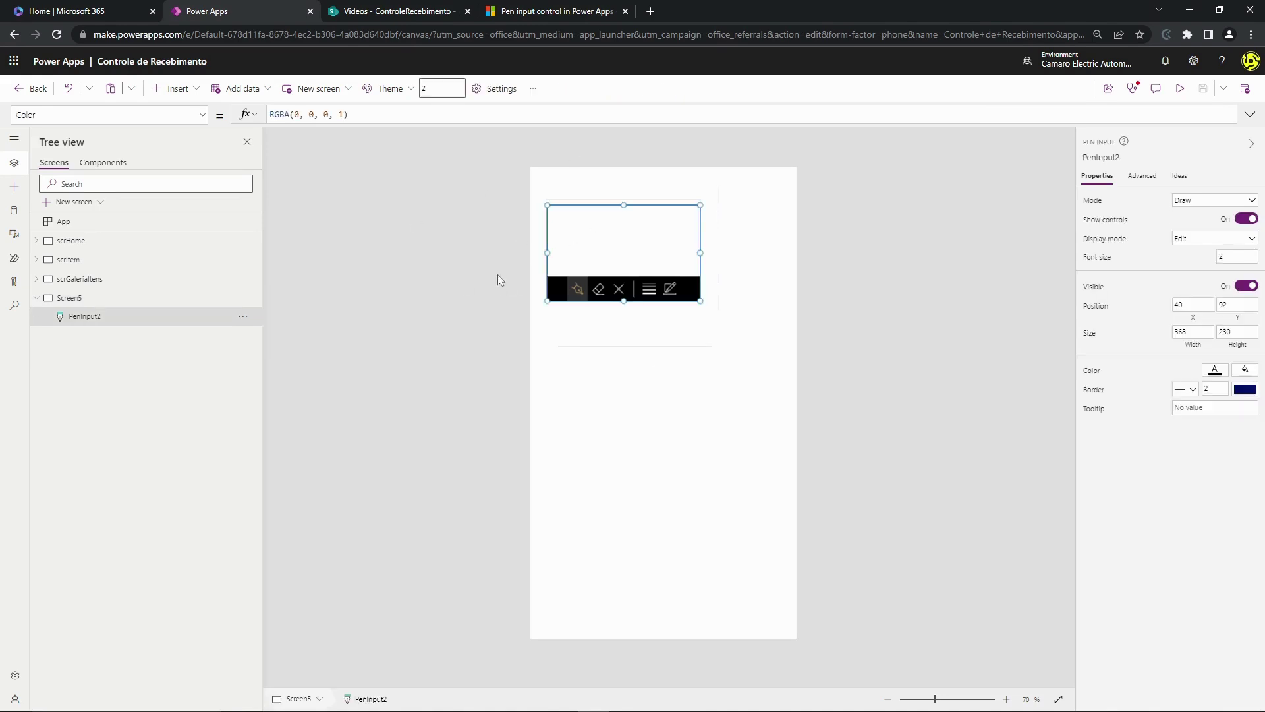
left_click(1180, 89)
left_click_drag(496, 152, 478, 167)
mouse_move(607, 145)
left_mouse_down()
mouse_move(531, 201)
mouse_move(600, 154)
left_mouse_up()
mouse_move(539, 136)
left_mouse_down()
mouse_move(650, 186)
mouse_move(560, 174)
mouse_move(585, 190)
left_mouse_up()
mouse_move(578, 132)
left_mouse_down()
mouse_move(520, 178)
mouse_move(634, 198)
left_mouse_up()
mouse_move(546, 203)
left_mouse_down()
mouse_move(671, 150)
mouse_move(579, 150)
left_mouse_up()
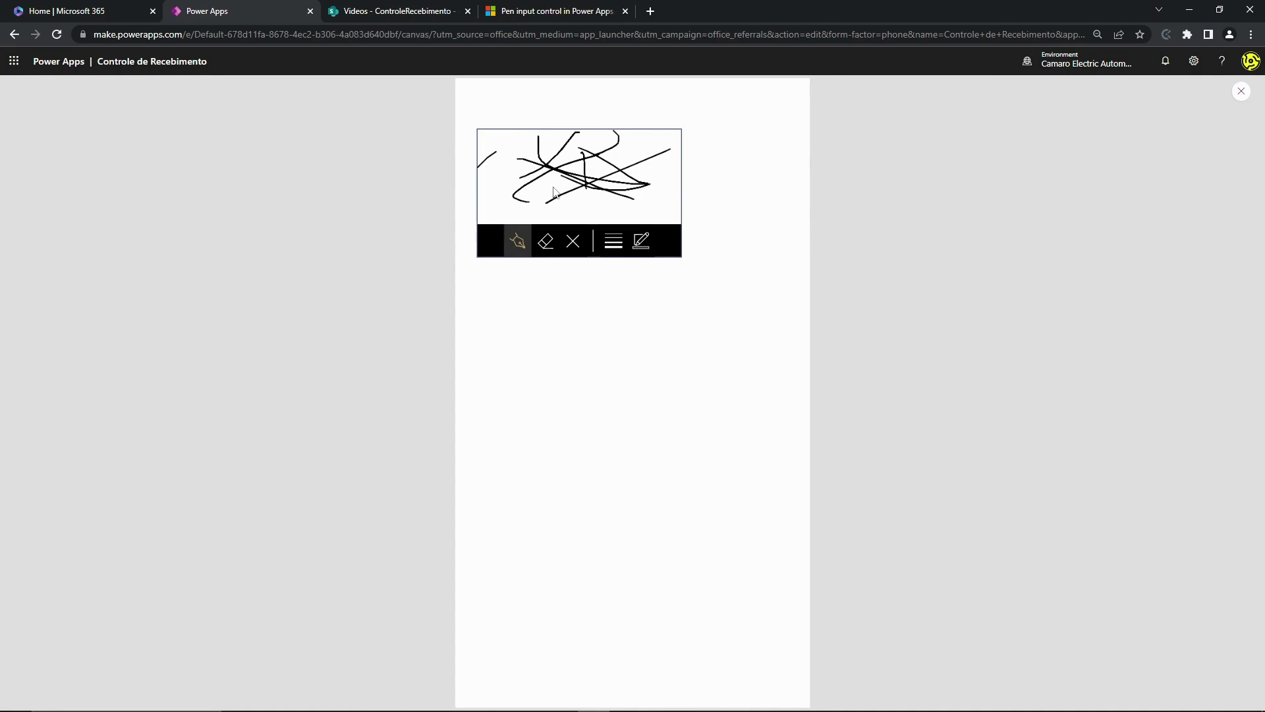
left_click(1237, 95)
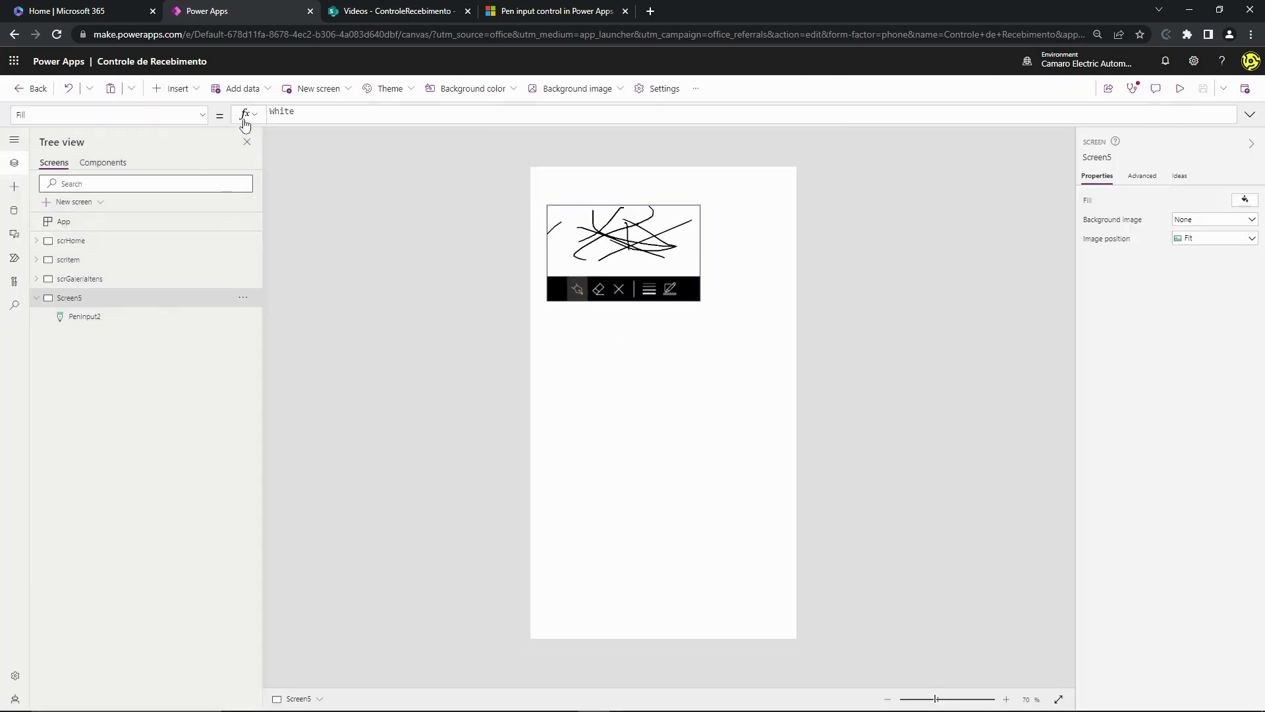
- Insert an Image control from Media and place it below the pen input
left_click(198, 97)
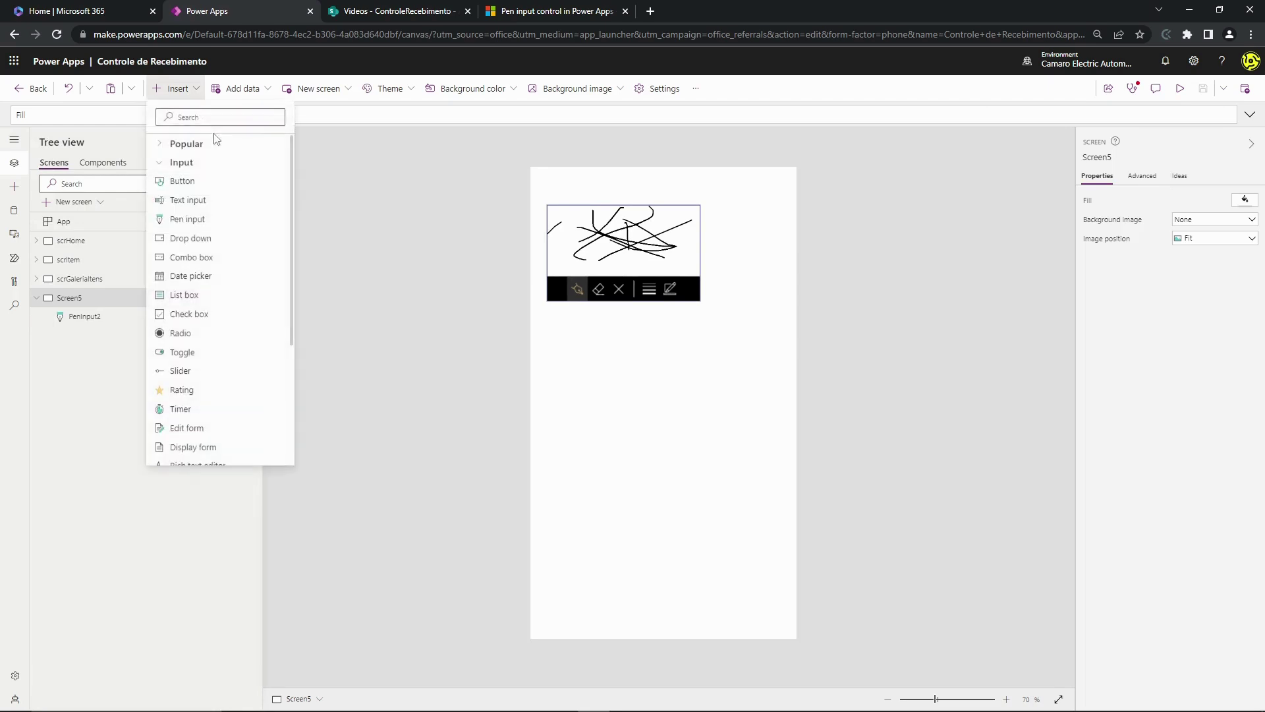
left_click(156, 167)
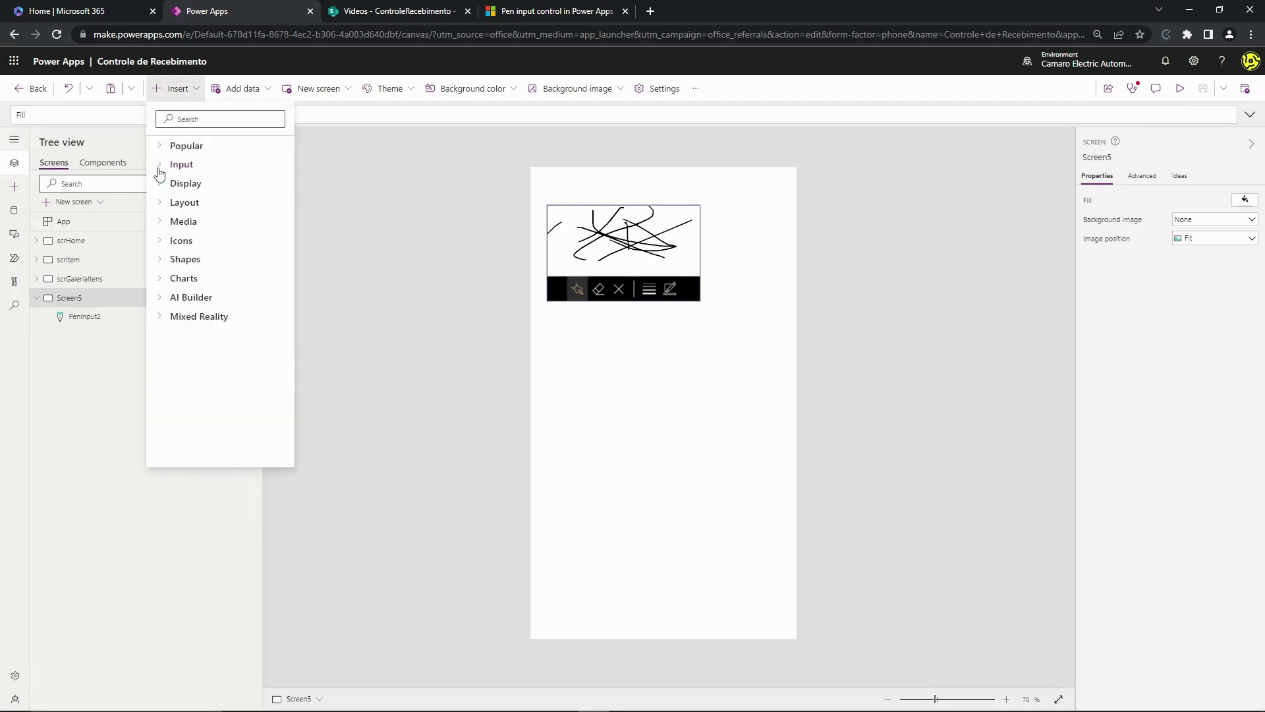
left_click(166, 226)
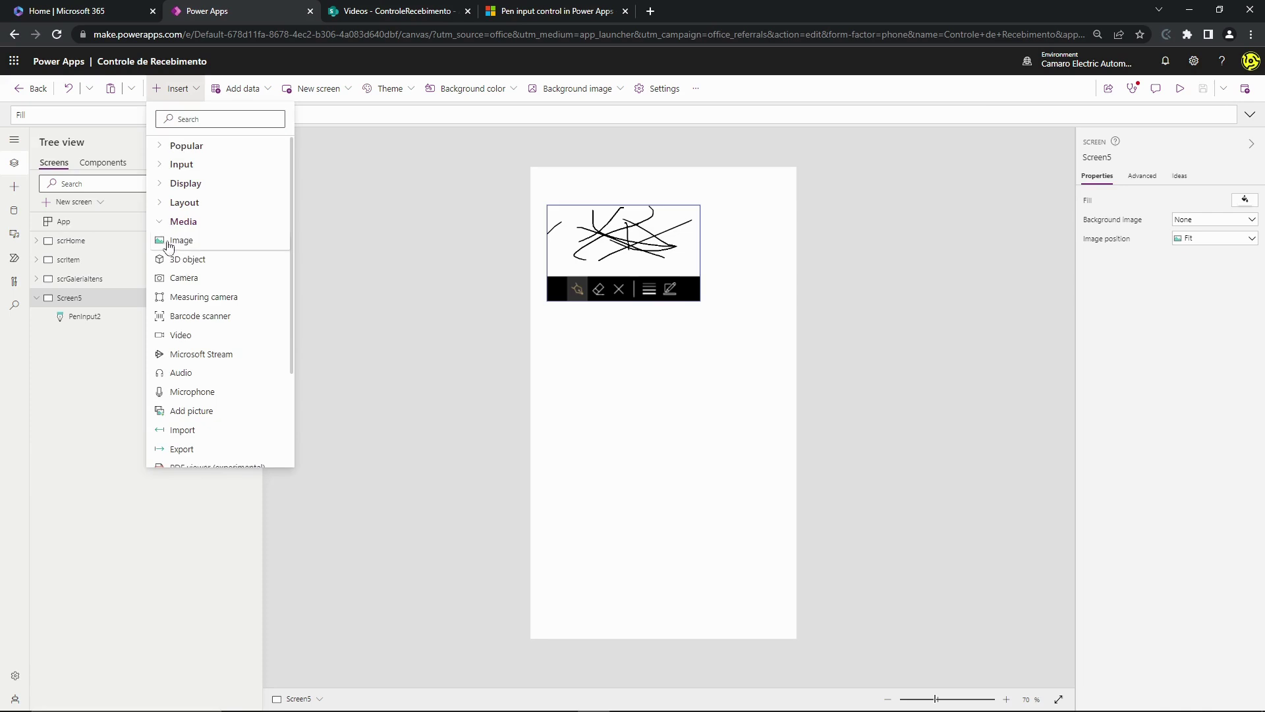
left_click(170, 248)
left_click_drag(645, 313, 705, 502)
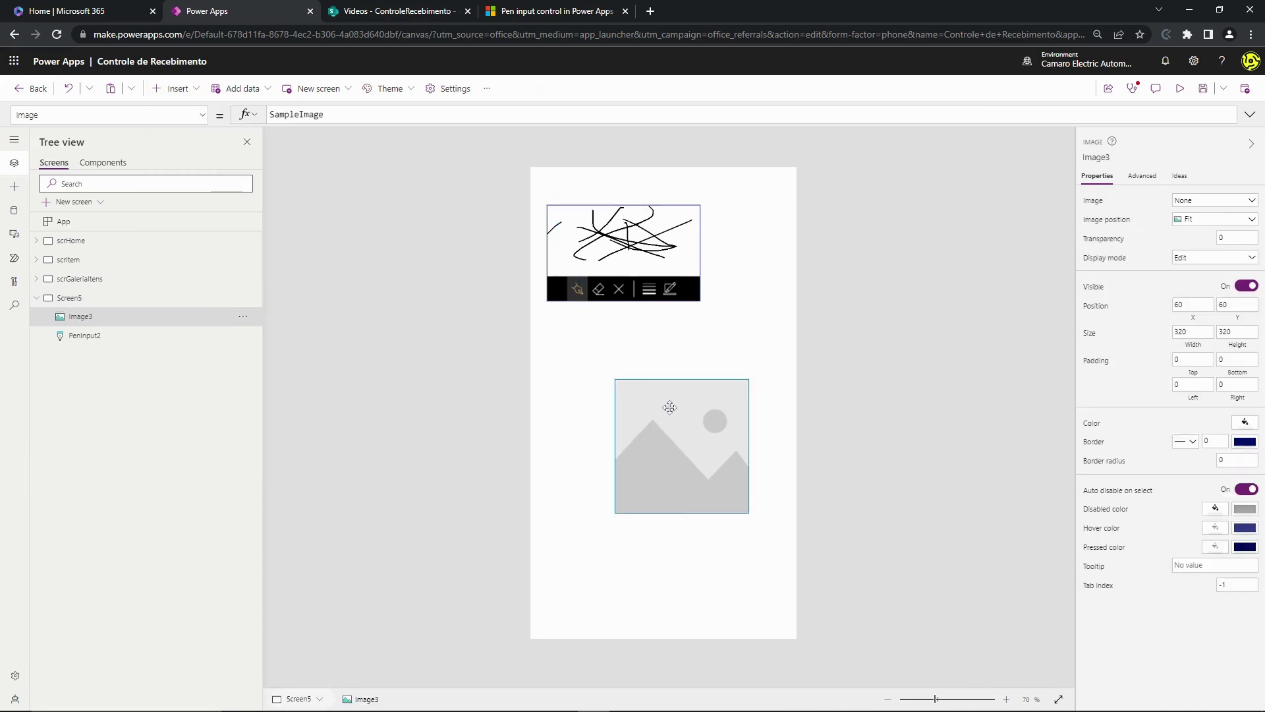
- Set Image3's Image property to PenInput2.Image, then switch to the SharePoint receipts list
left_click(685, 225)
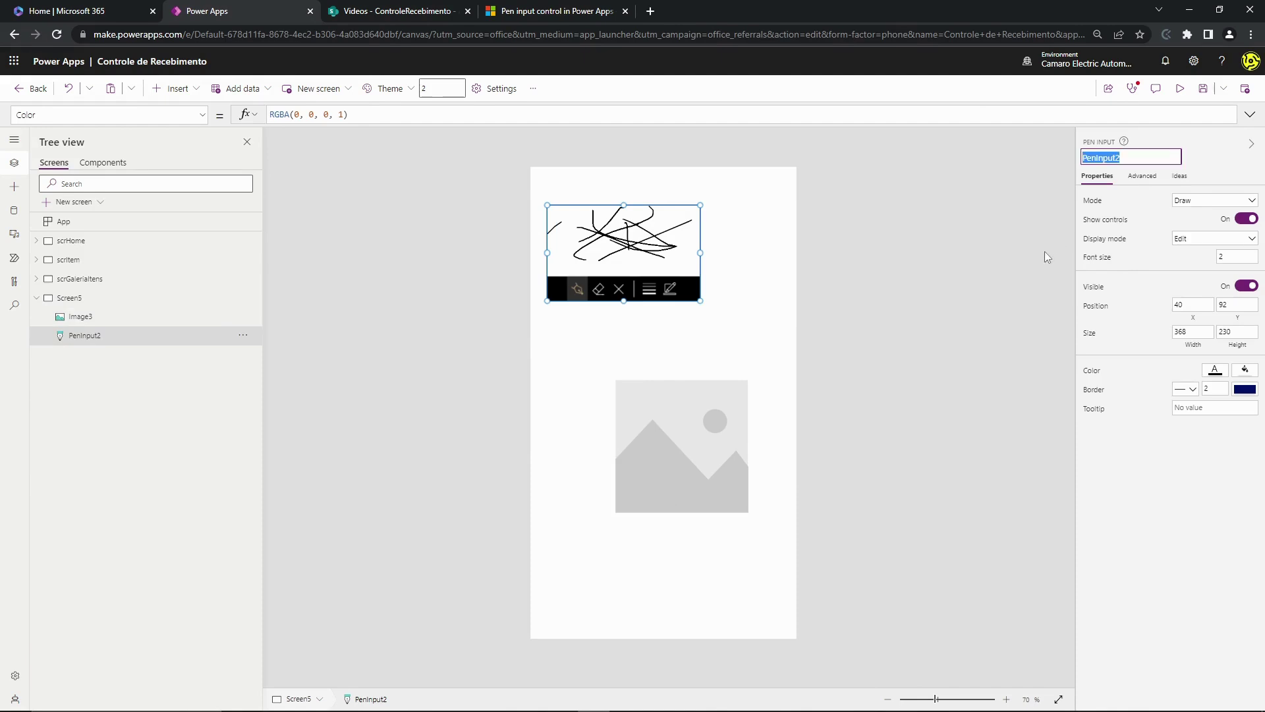
left_click(670, 460)
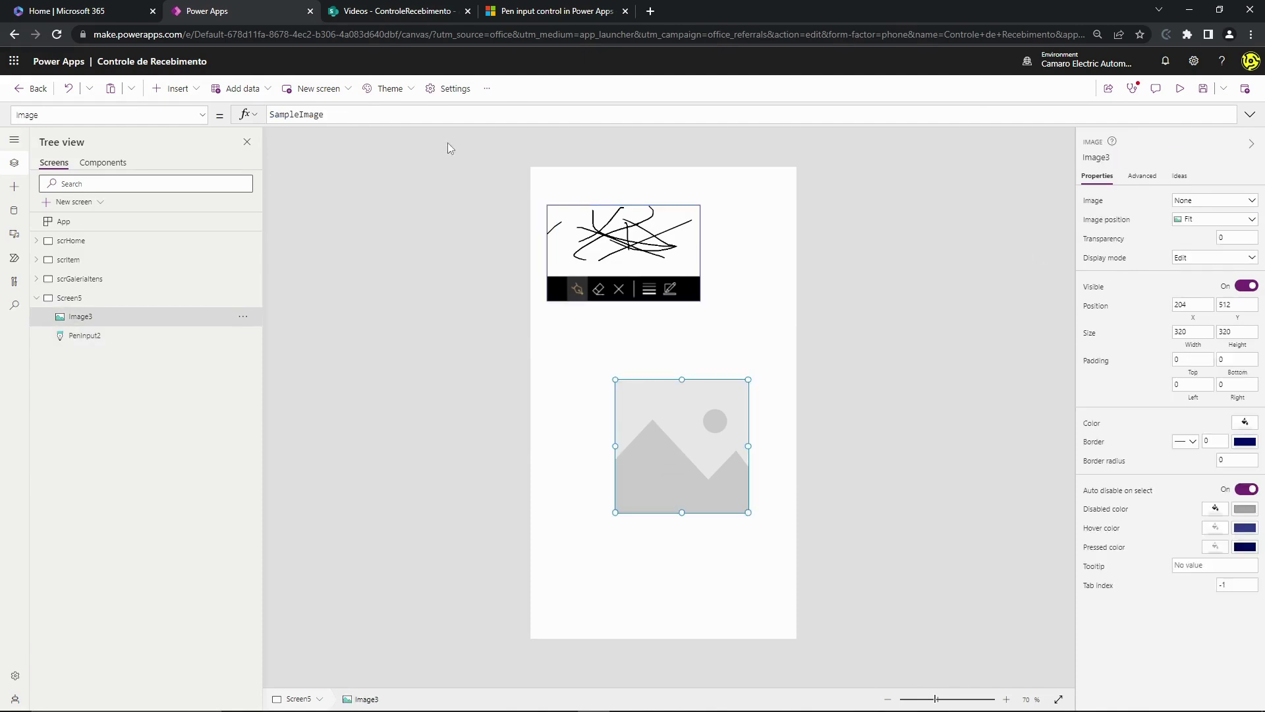
double_click(402, 113)
type("PenInput2")
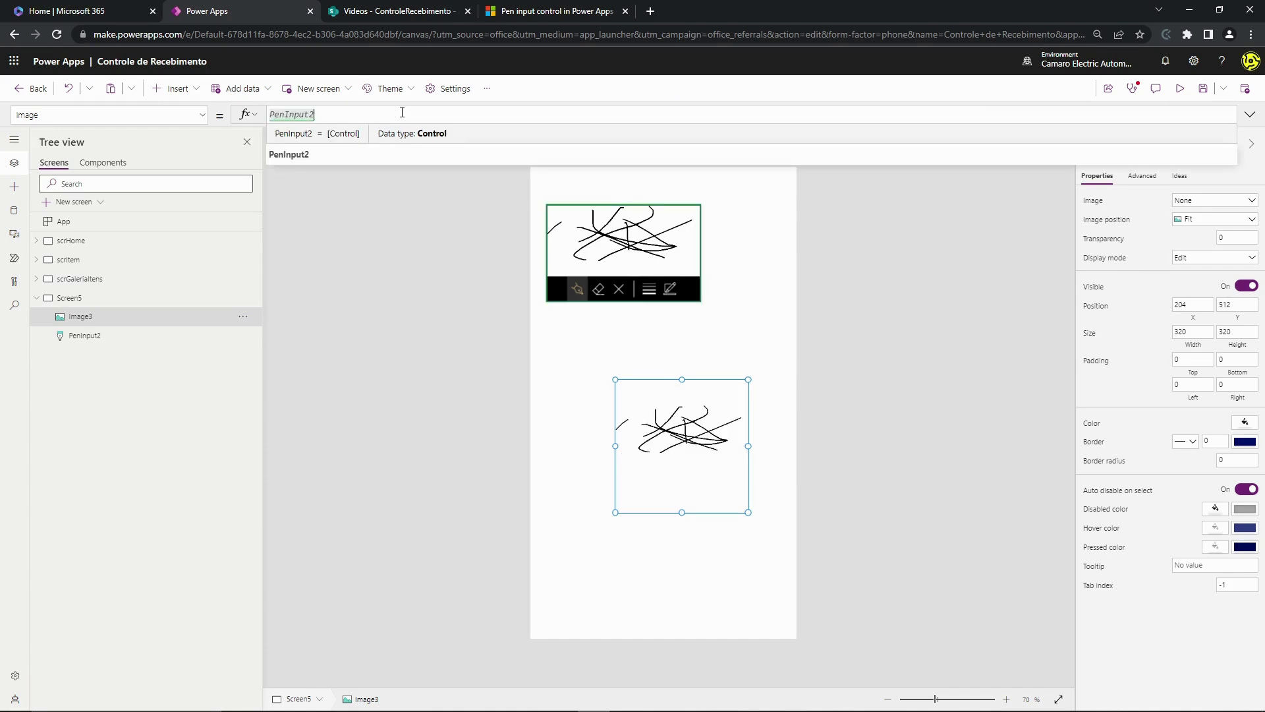
type(".Image")
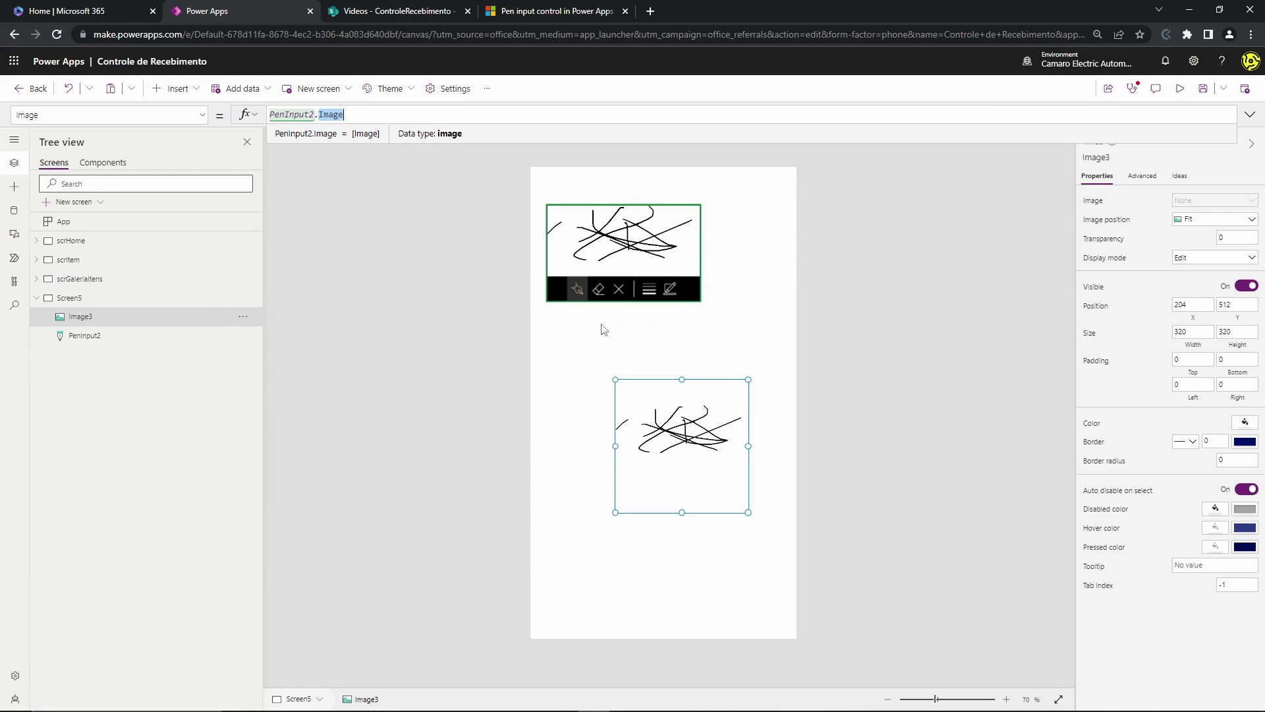
left_click(362, 10)
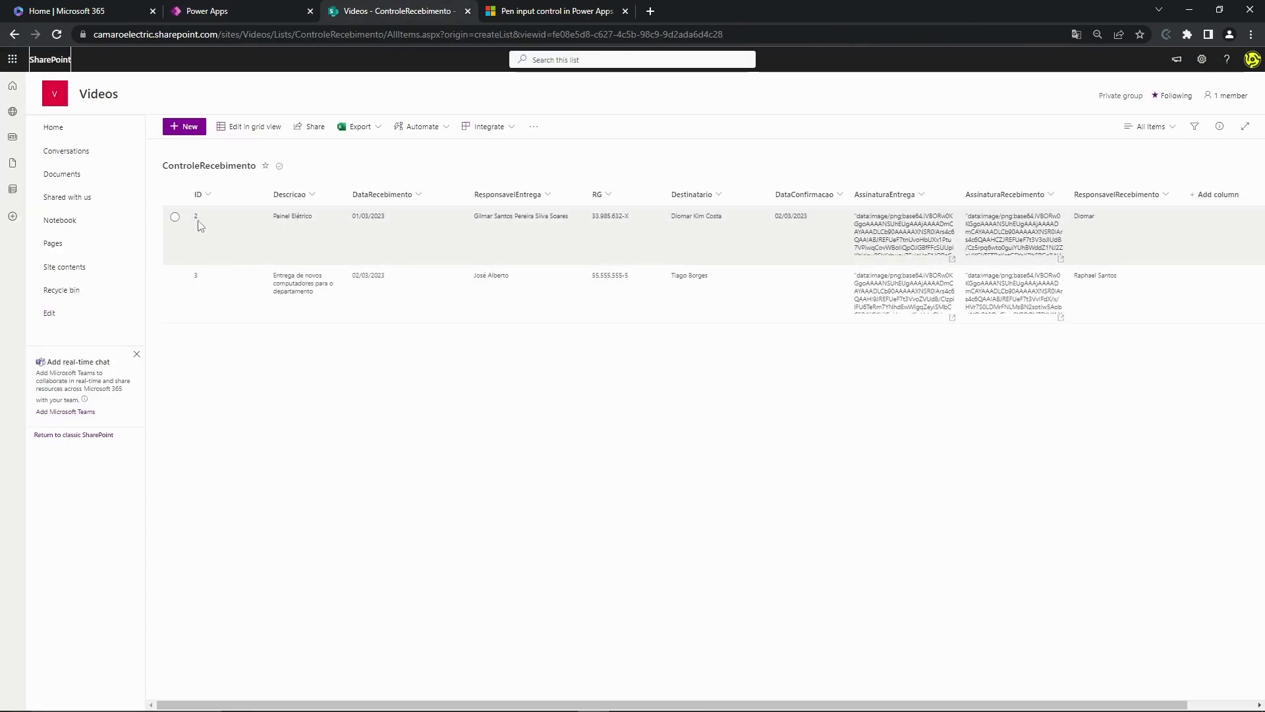
- Return from the ControleRecebimento list to the Power Apps editor
left_click(250, 11)
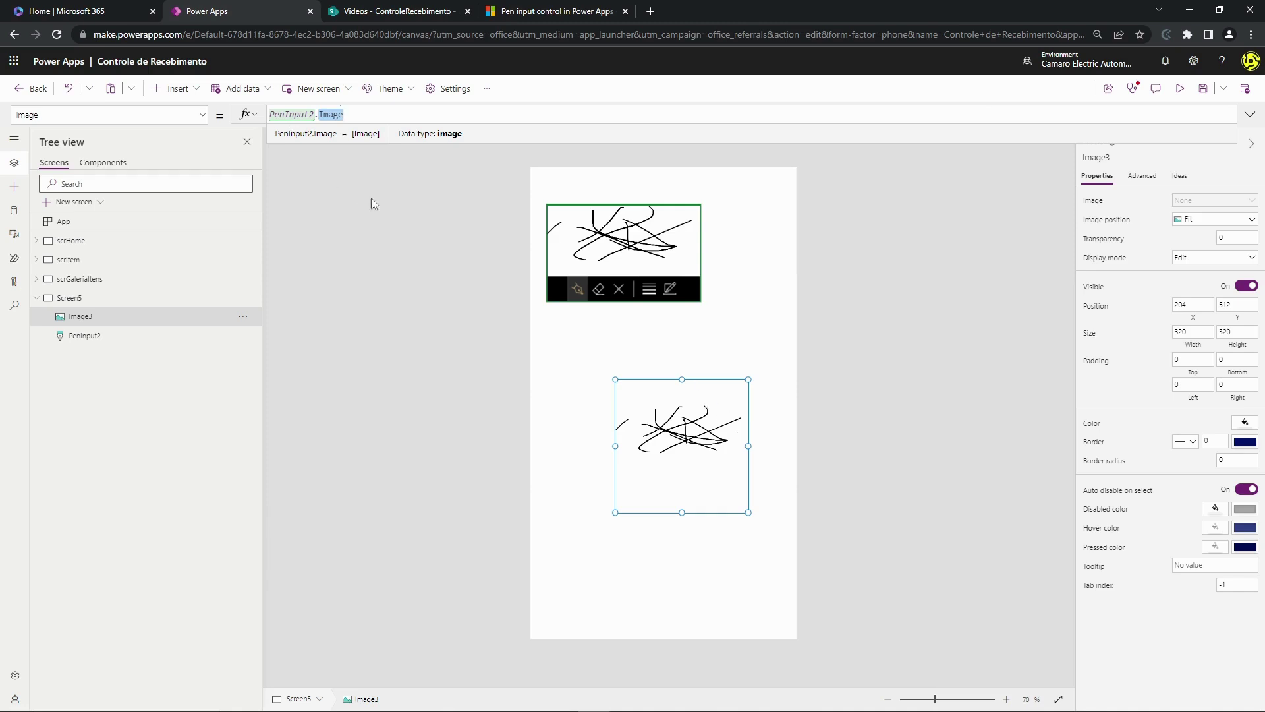
- Move Image3 toward the bottom right, keeping its PenInput2.Image source
left_click_drag(478, 143, 538, 110)
left_click_drag(707, 471, 743, 584)
triple_click(374, 117)
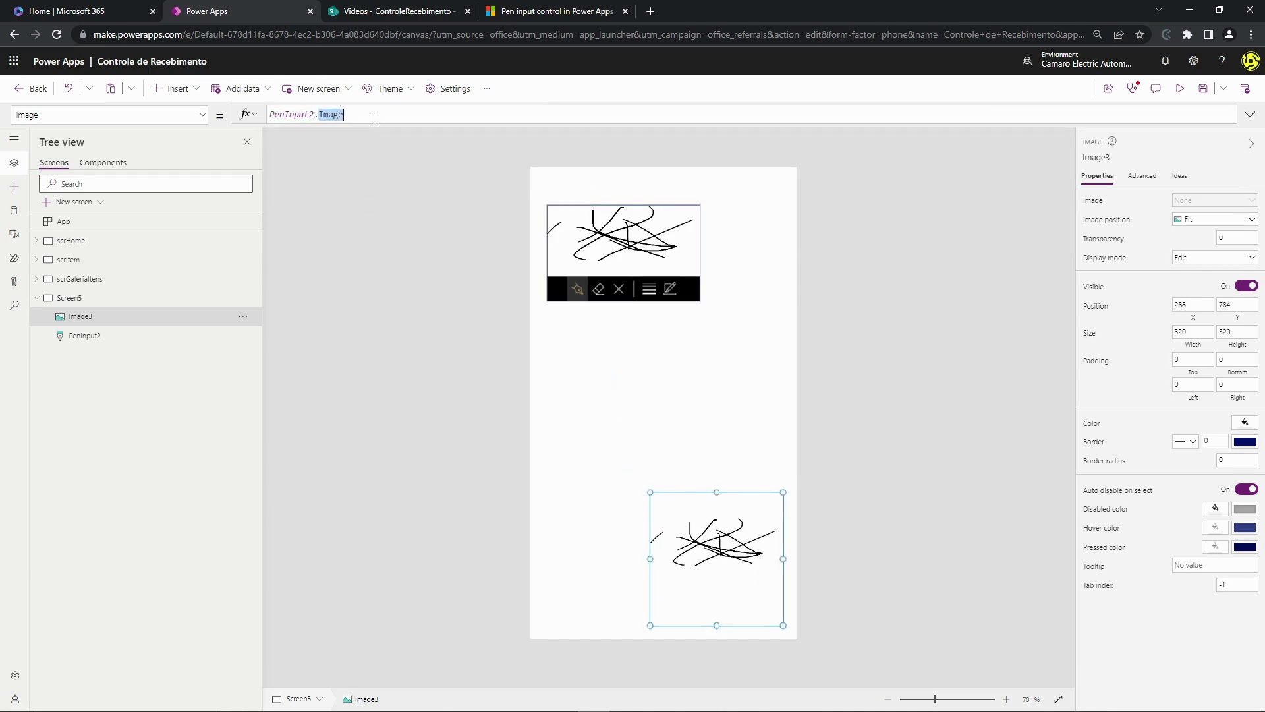
type("Sampl")
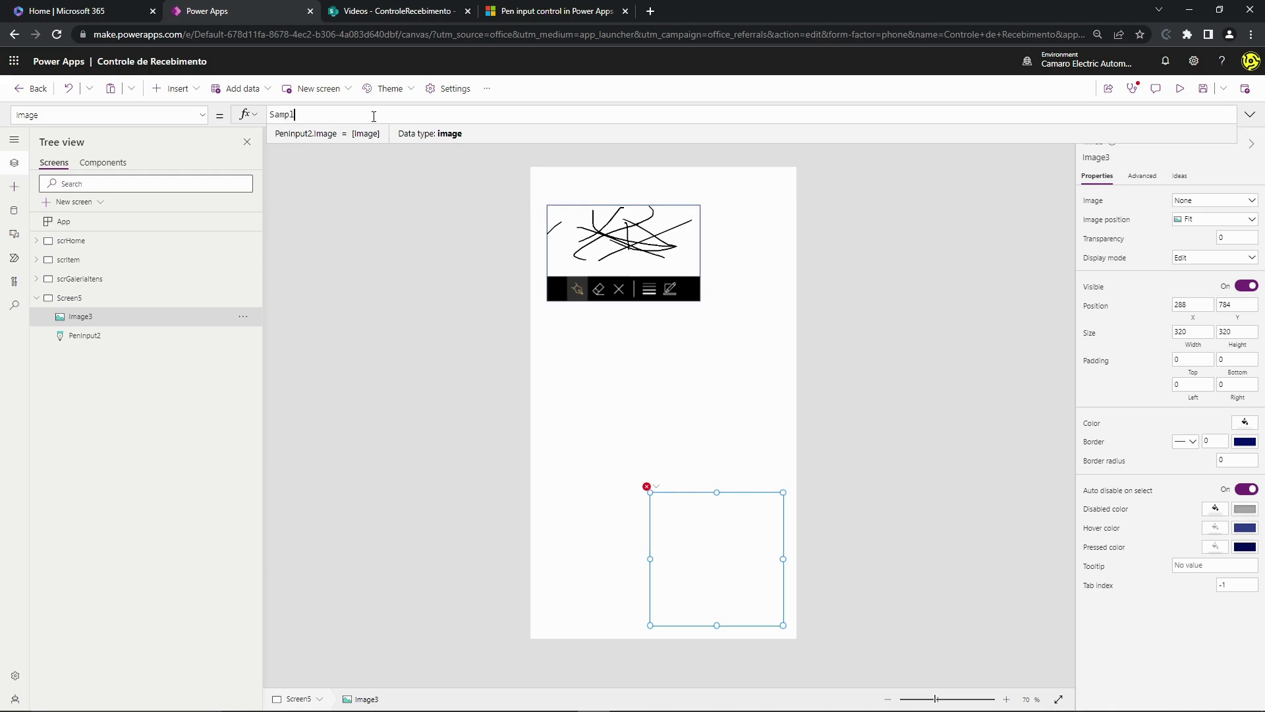
key("ctrl+z")
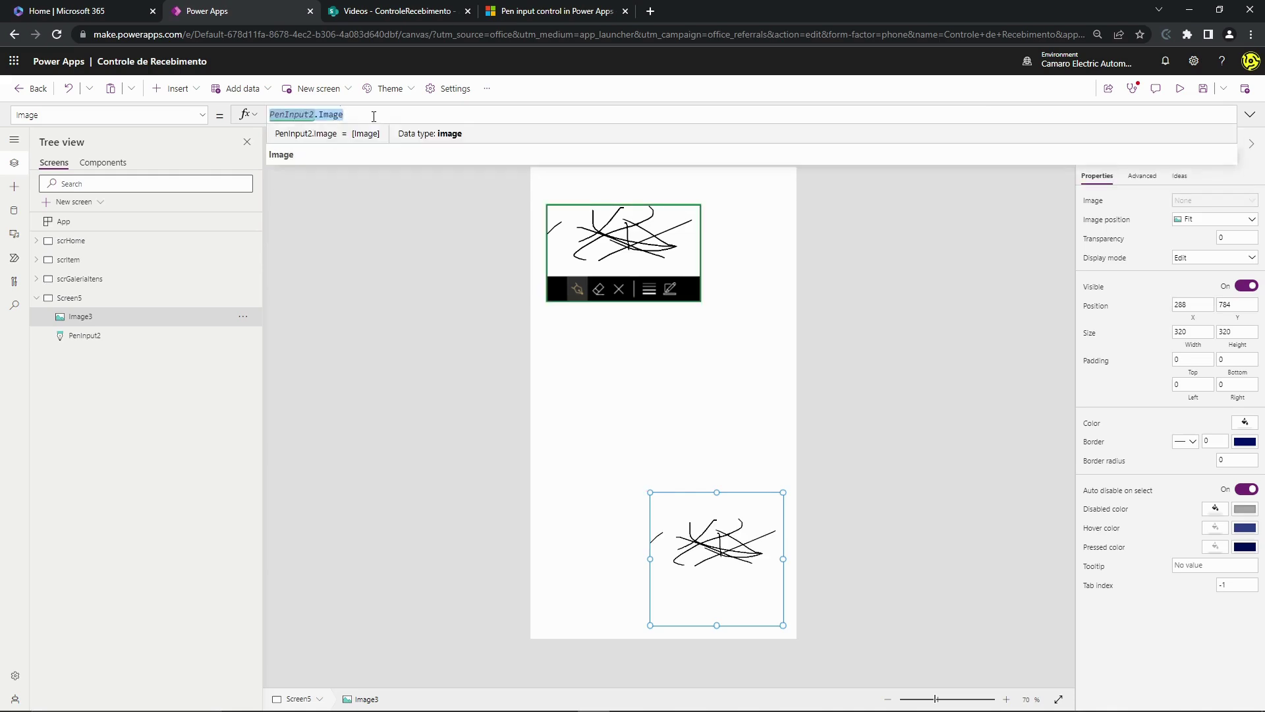
left_click(666, 370)
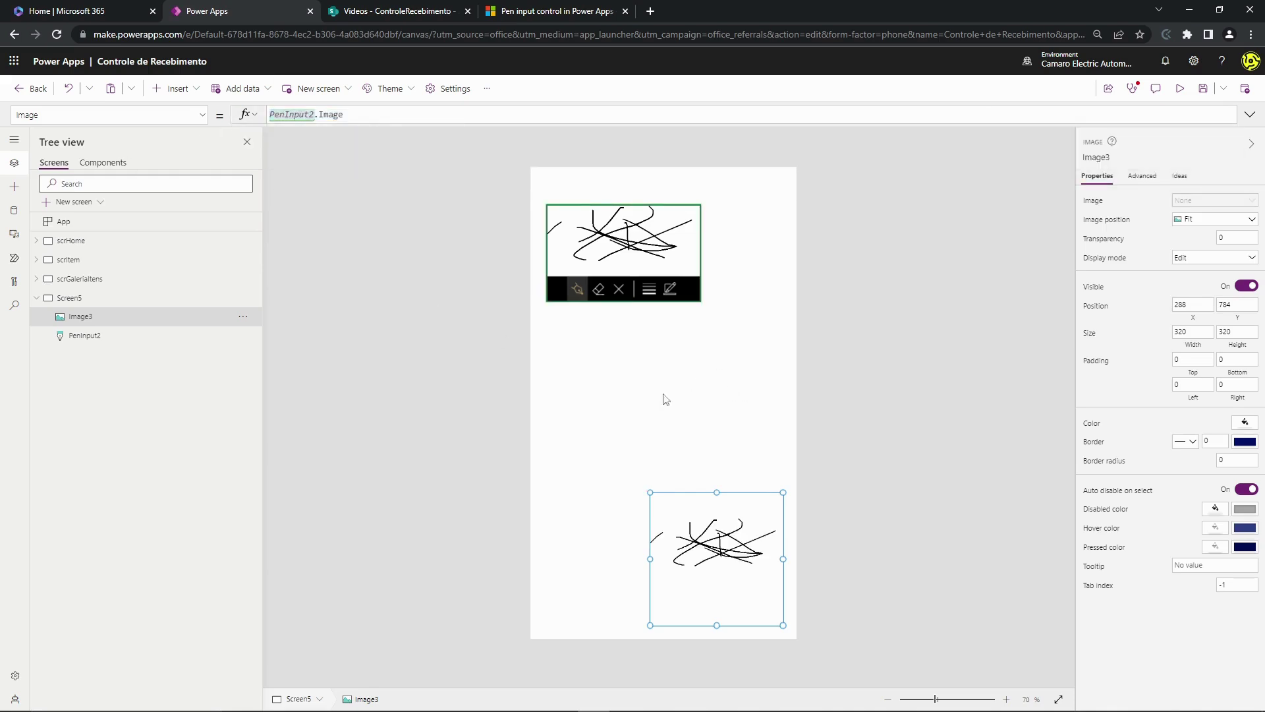
- Add a Text label, Label7, from Popular and place it below the pen input
left_click(177, 89)
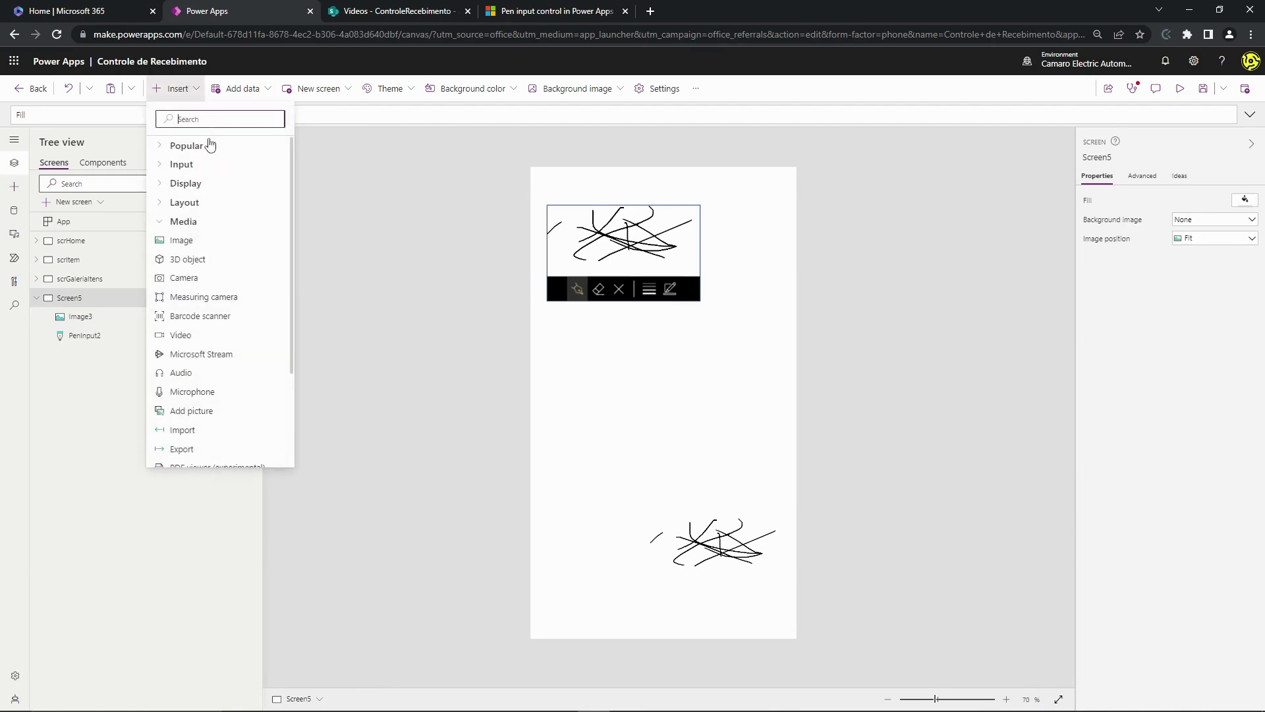
left_click(168, 222)
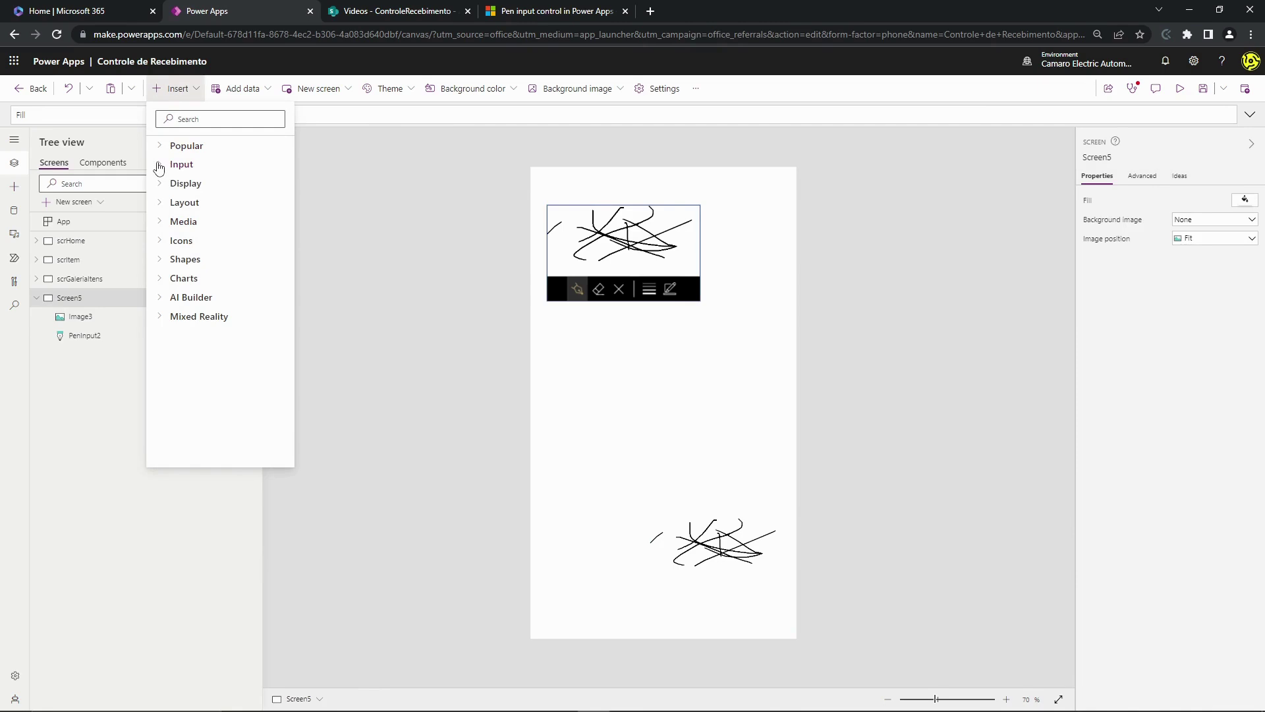
left_click(160, 166)
left_click(164, 165)
left_click(165, 152)
left_click(170, 164)
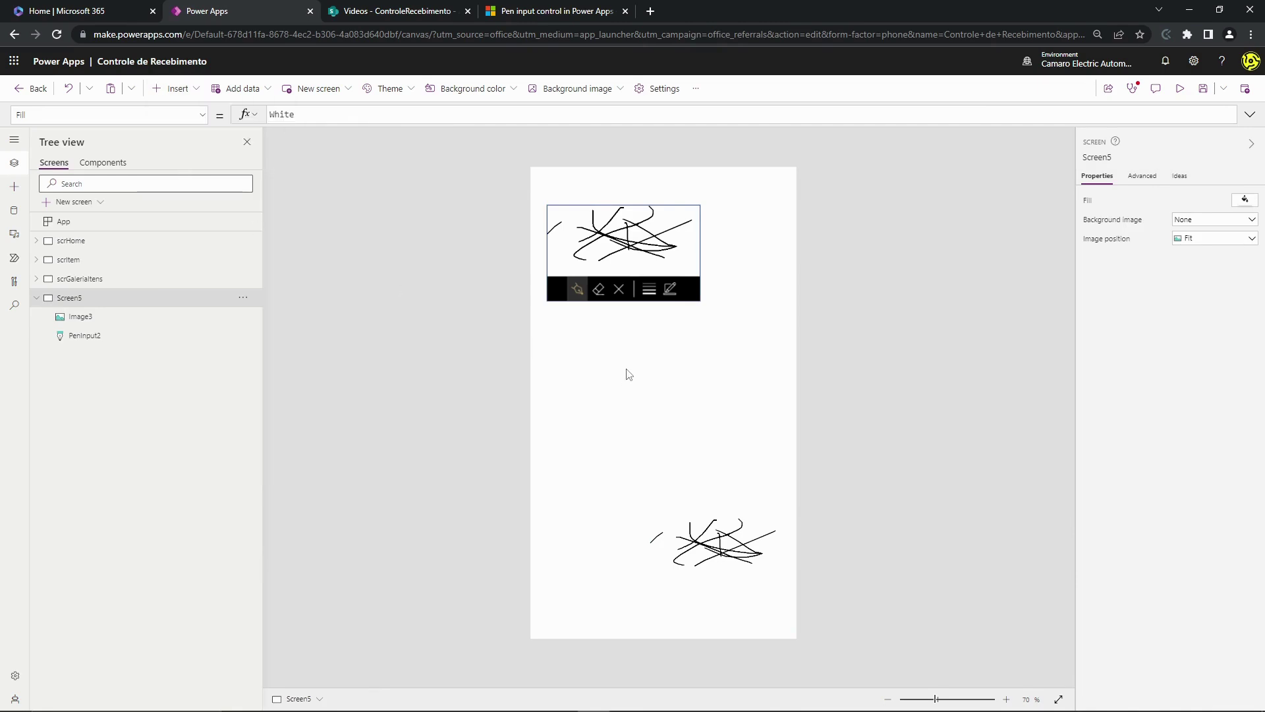
left_click_drag(629, 207, 591, 461)
left_click(594, 377)
left_click(588, 402)
left_click(599, 370)
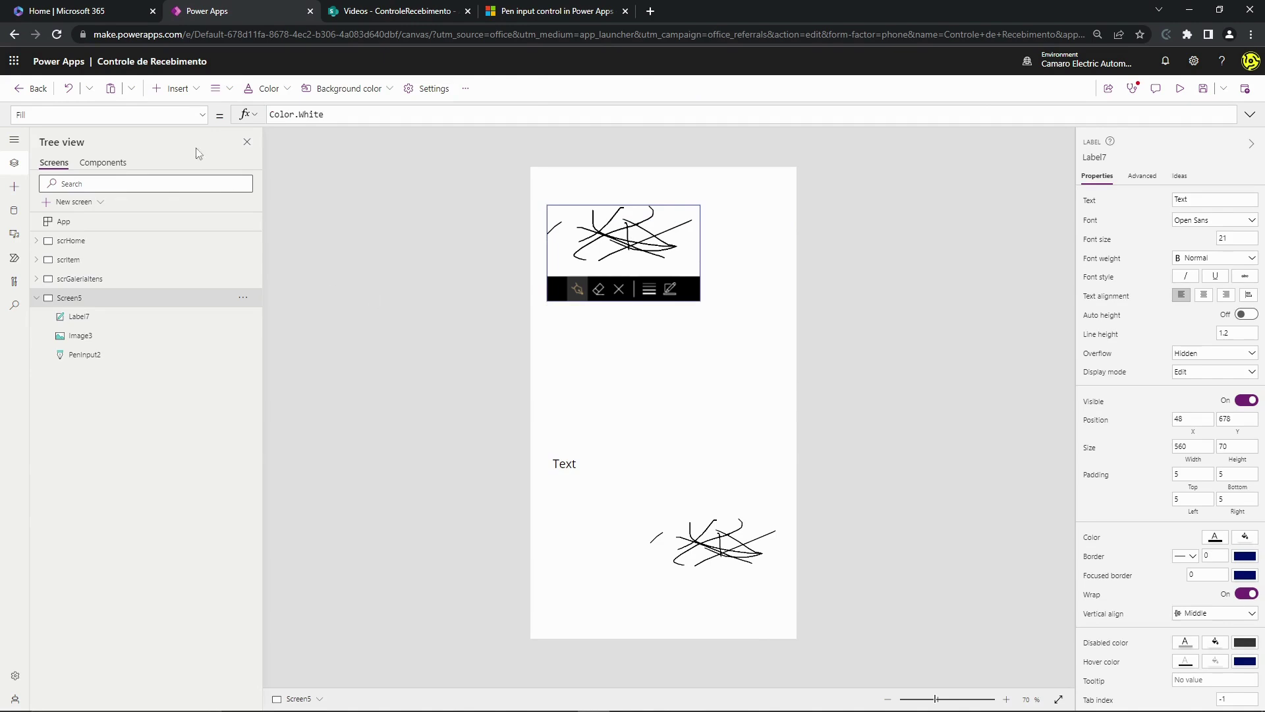
- Add a button, Button8, mid-screen and select its OnSelect false action for editing
left_click(179, 88)
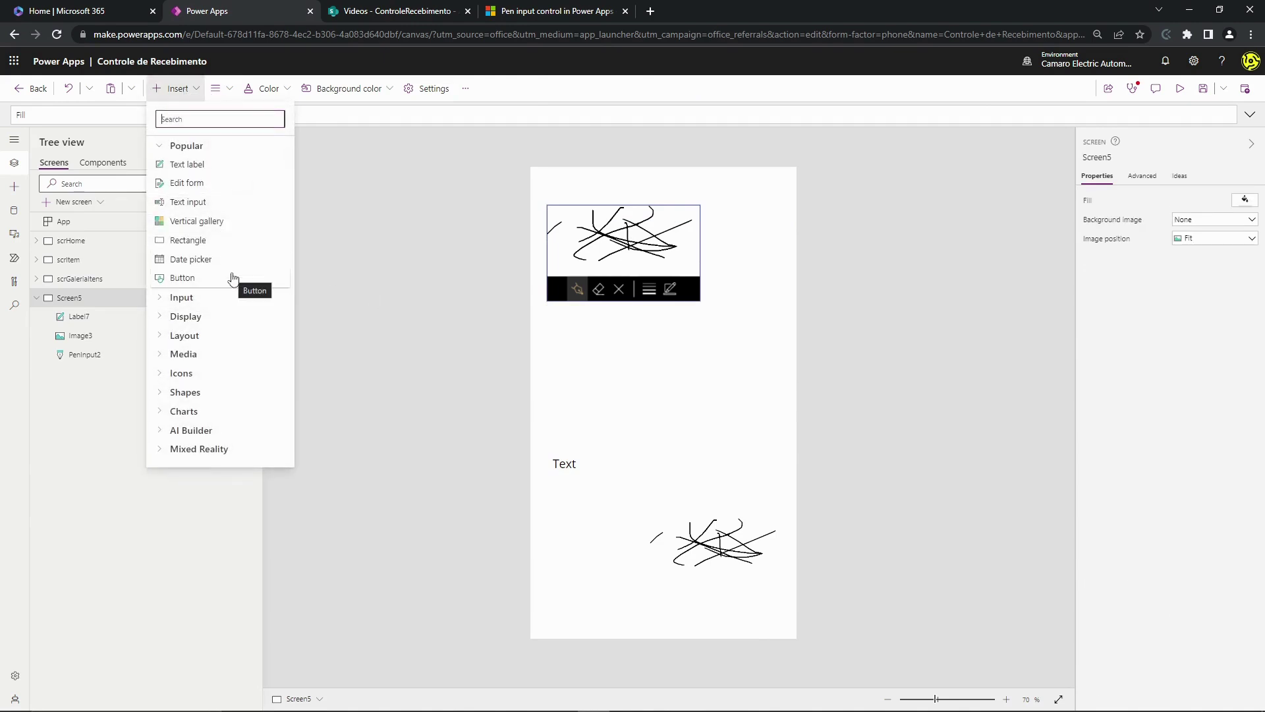
left_click(203, 279)
left_click_drag(576, 204, 637, 387)
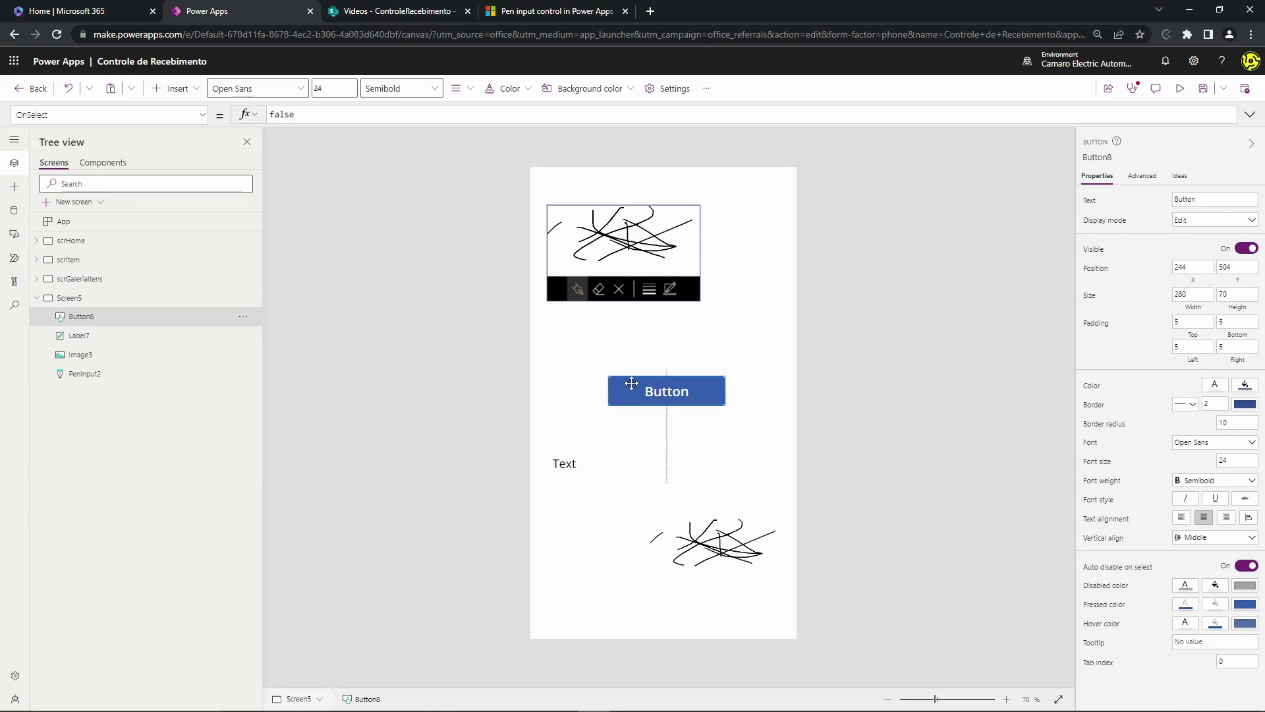
left_click(641, 391)
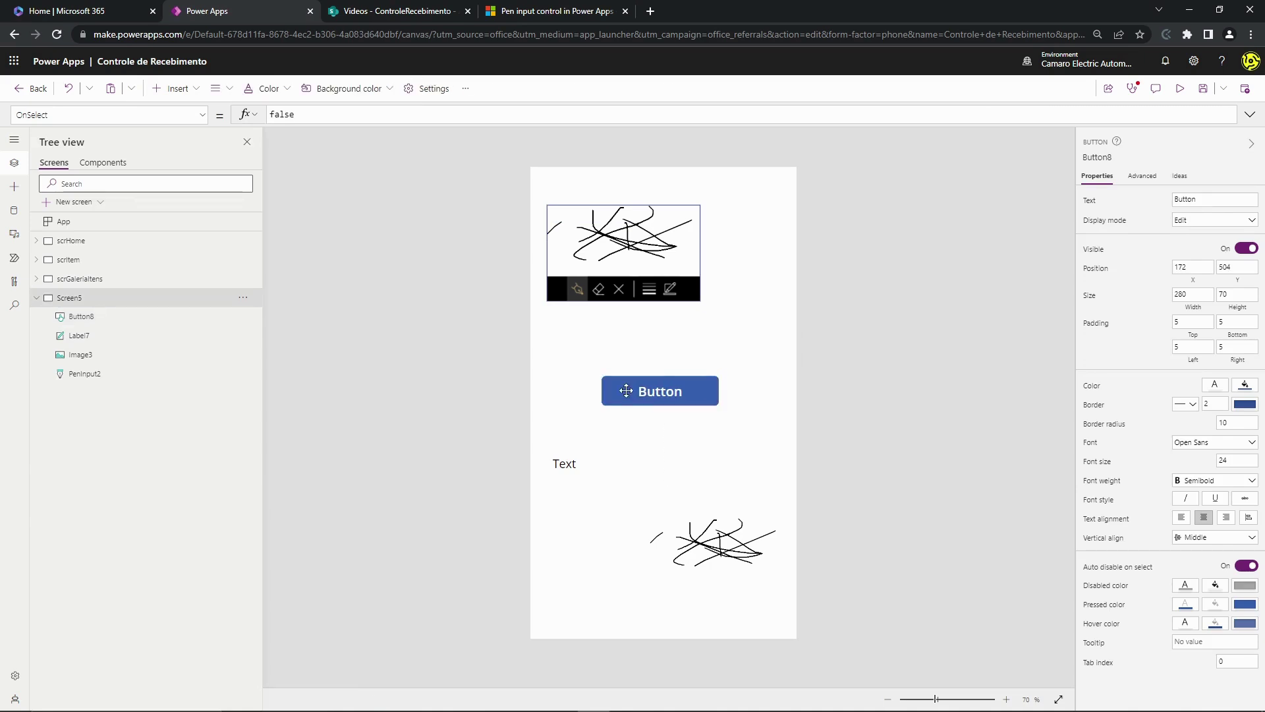
left_click(627, 389)
left_click_drag(630, 389, 638, 389)
left_click(523, 350)
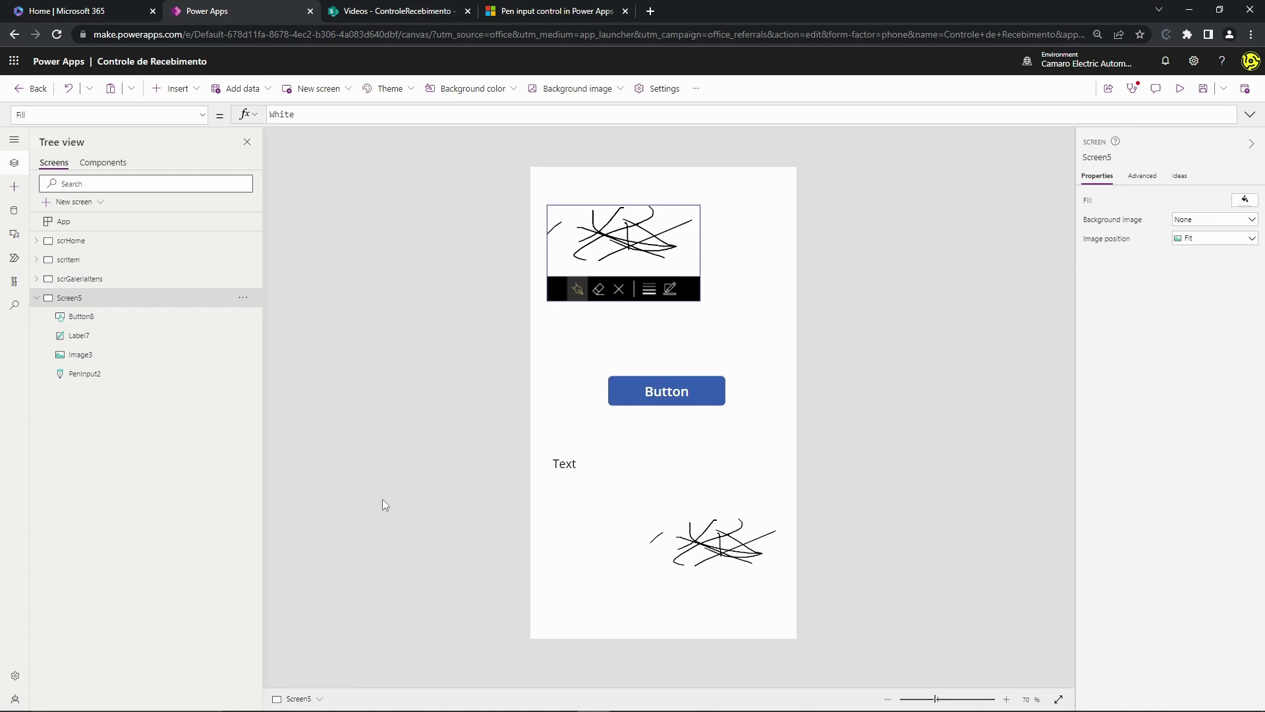
left_click(666, 403)
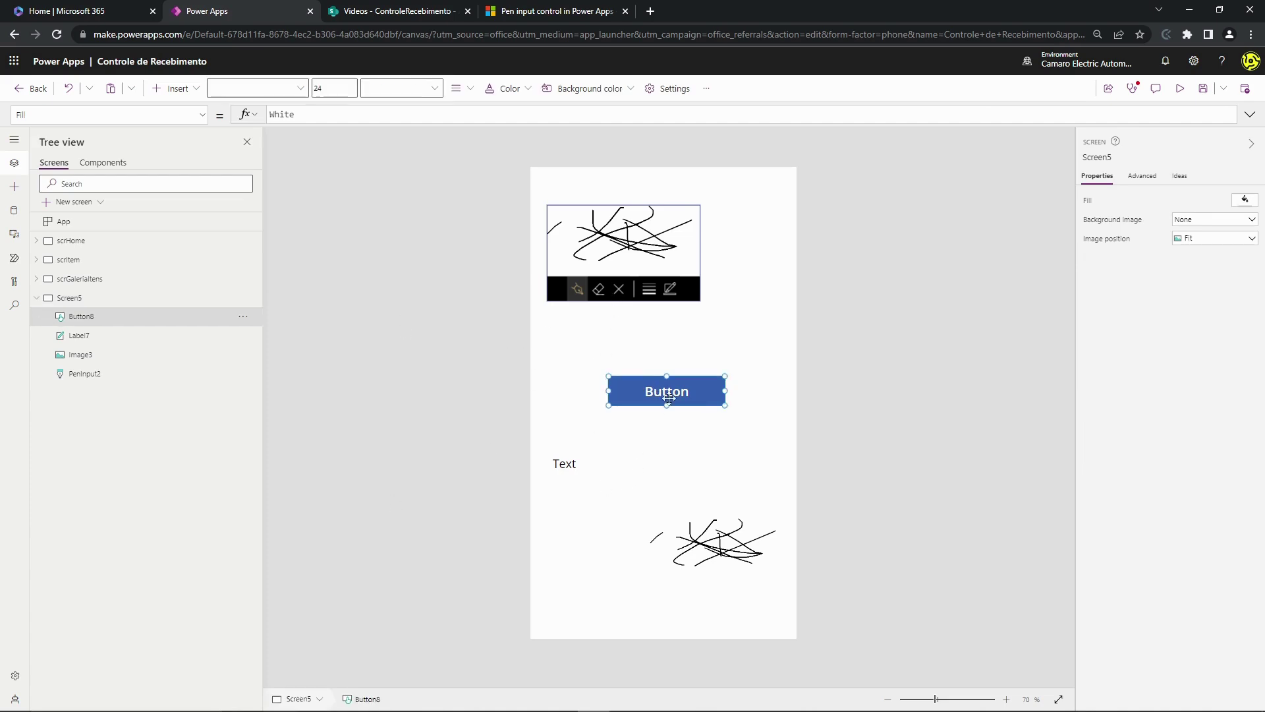
left_click_drag(340, 125, 437, 161)
left_click(405, 132)
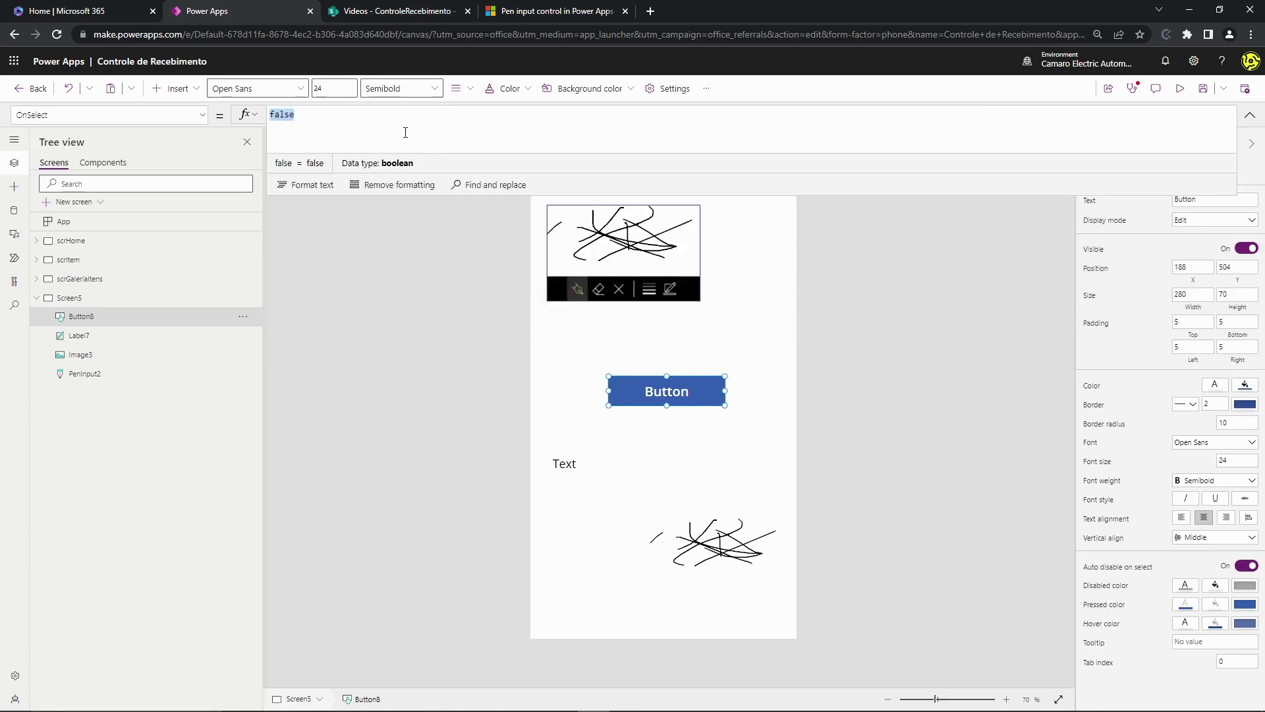
- Begin Button8's OnSelect as Set(varImagemTeste, JSON(PenInput2.Image, …) on separate lines
type("Set(var")
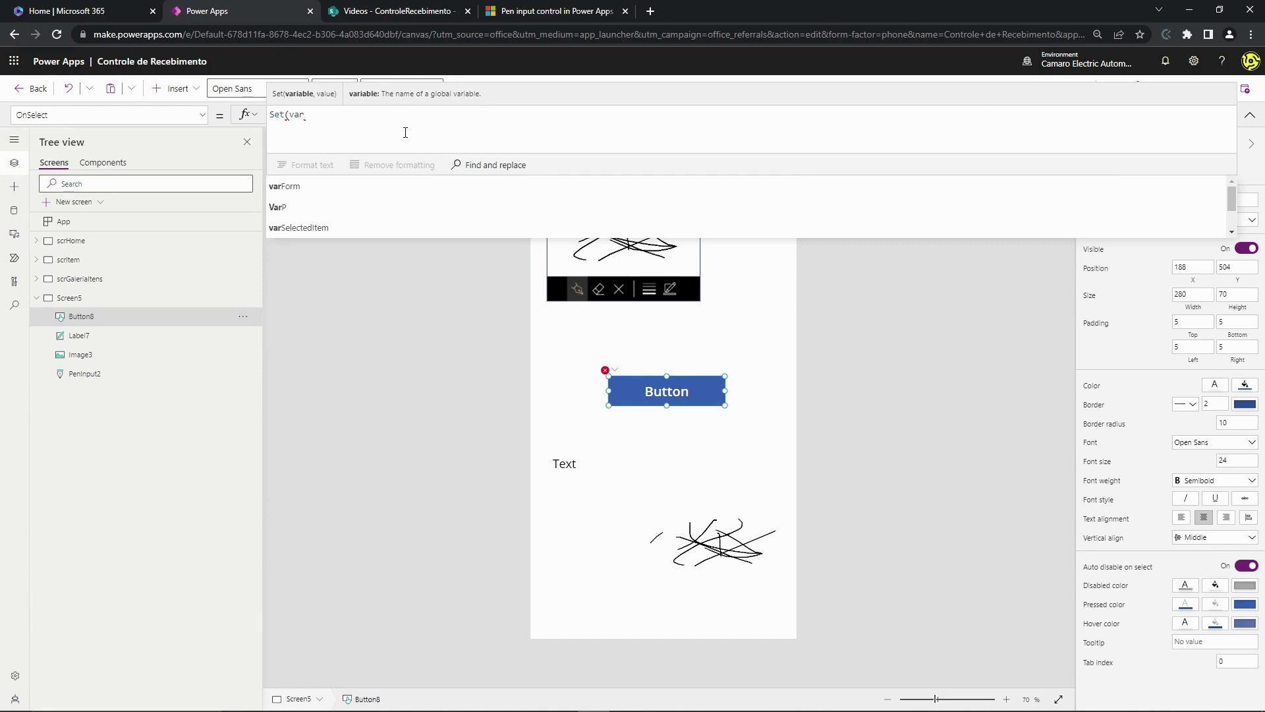
type("Img")
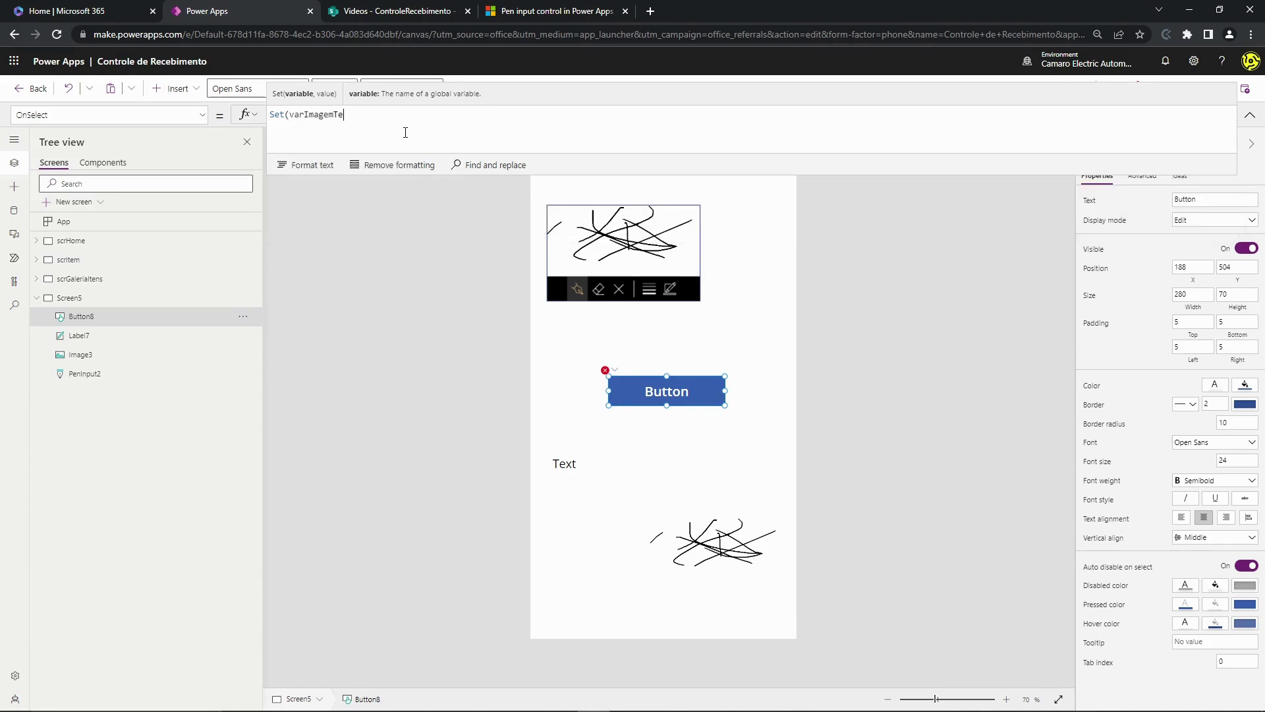
key("shift+Return")
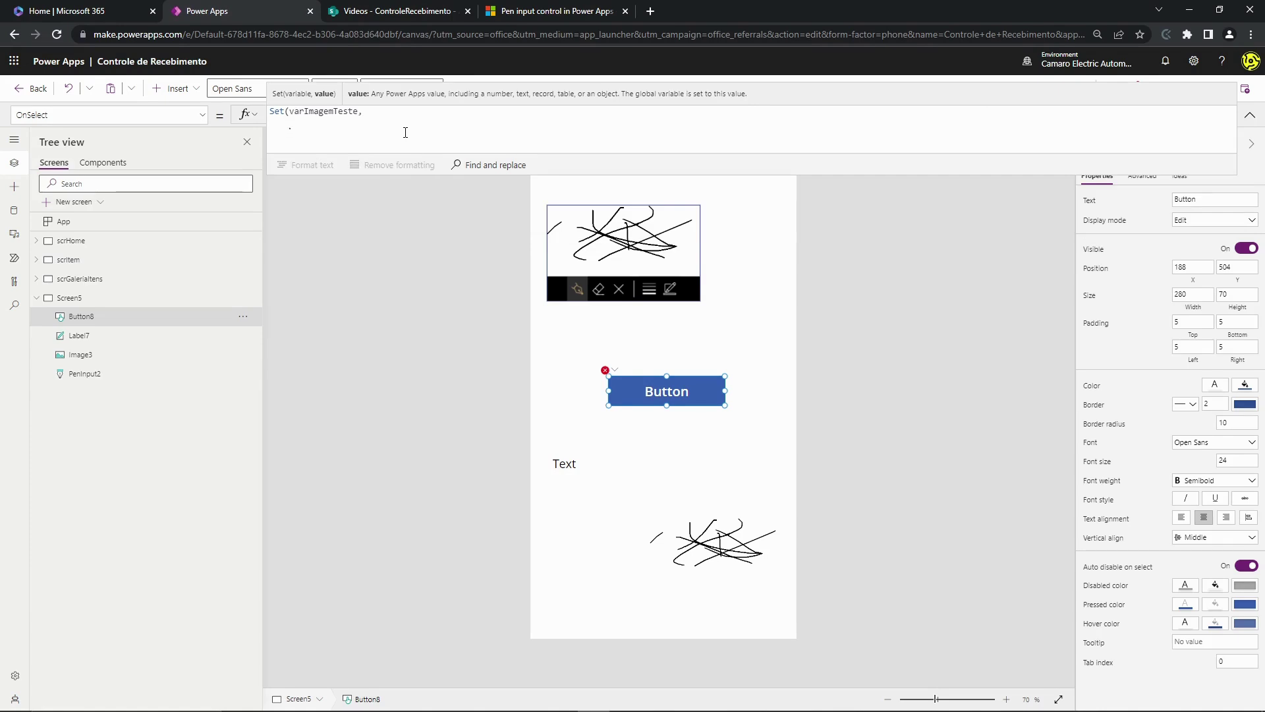
type("JSON")
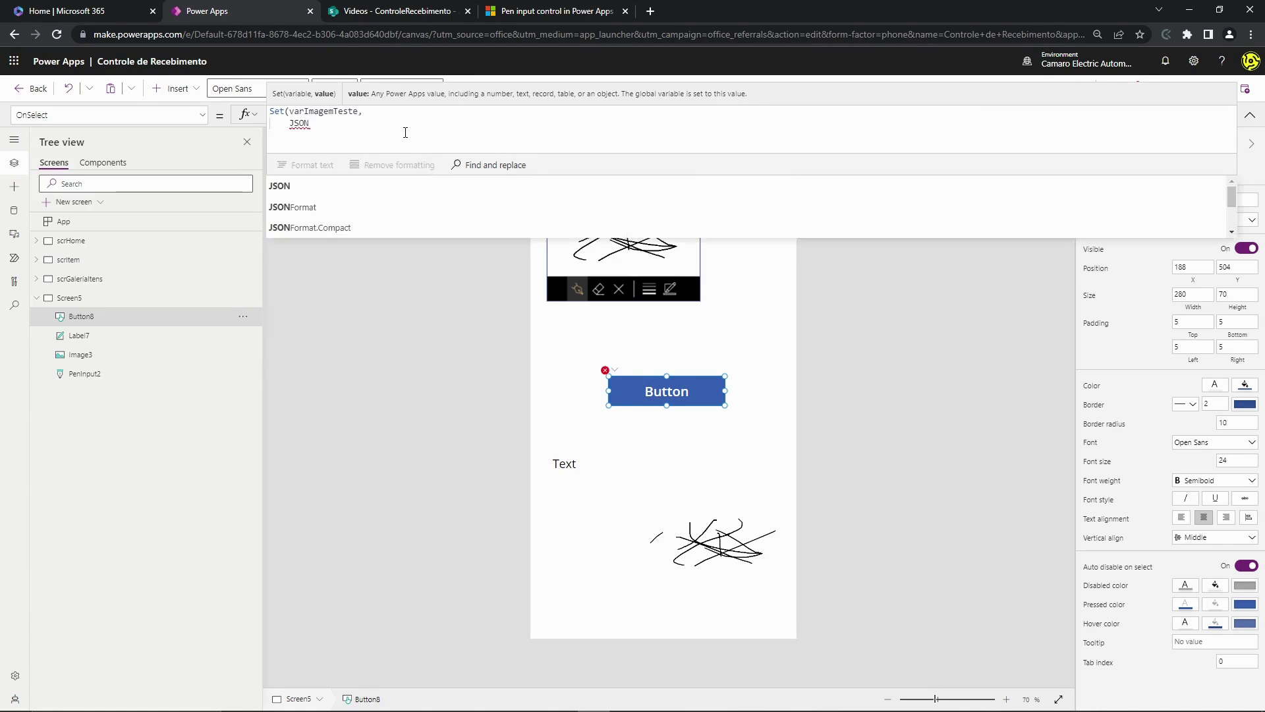
type("(")
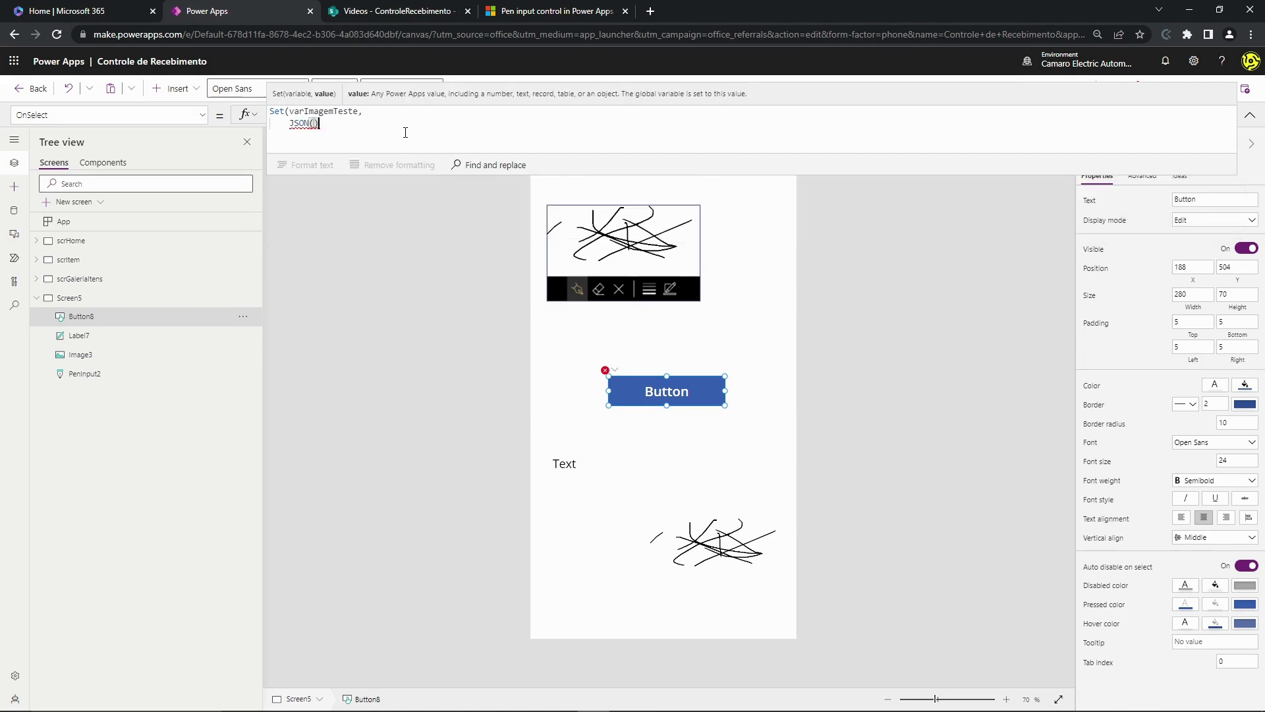
key("shift+Return")
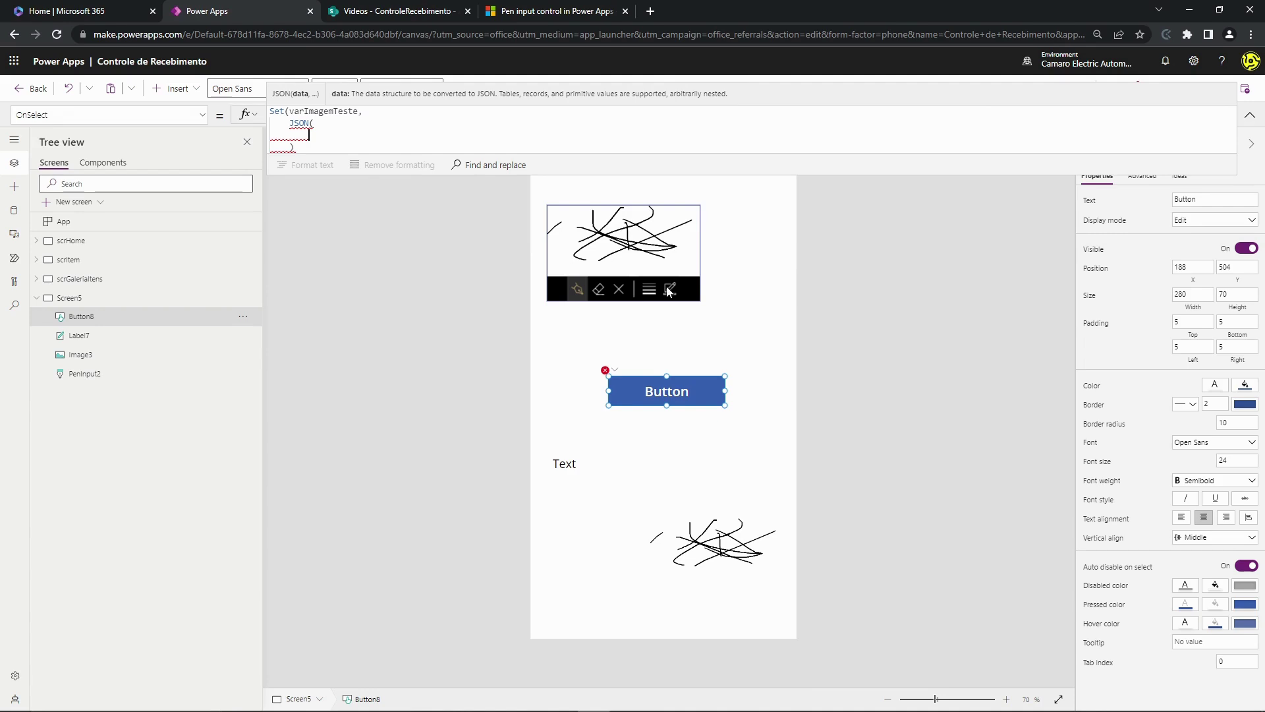
type("PenInp")
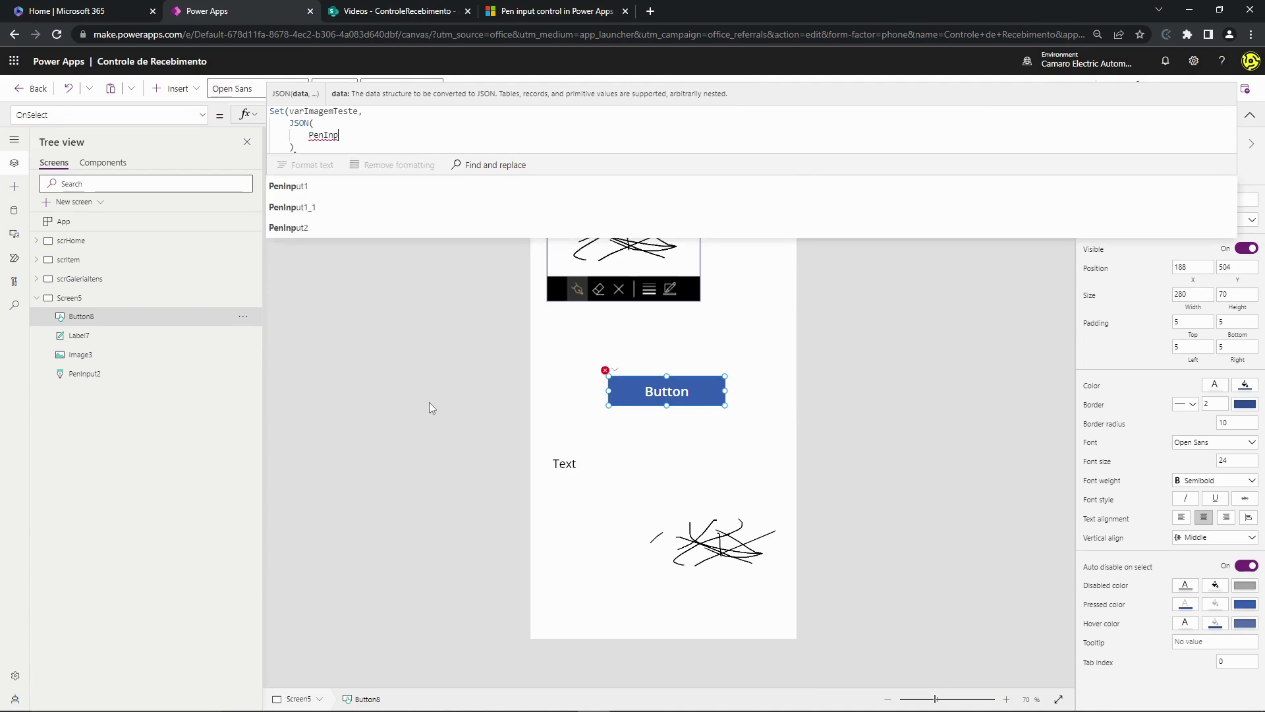
key("Down")
key("Down")
key("Down")
key("Tab")
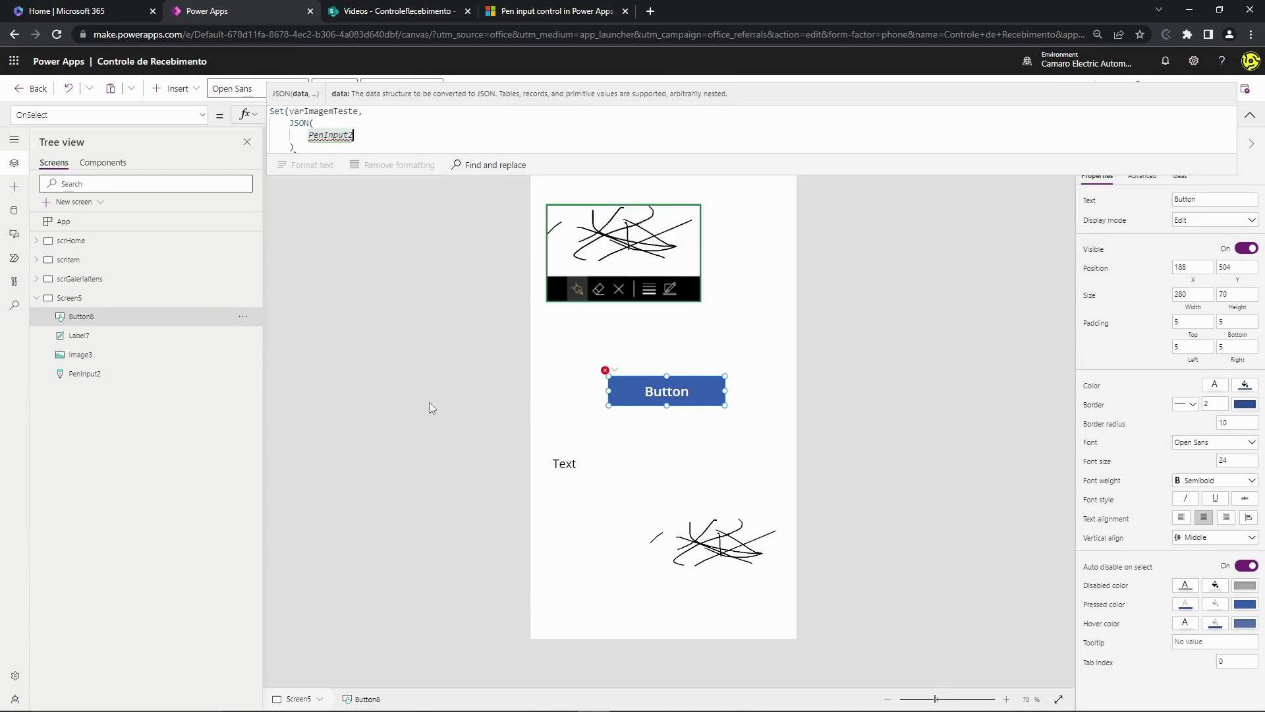
type(".Image")
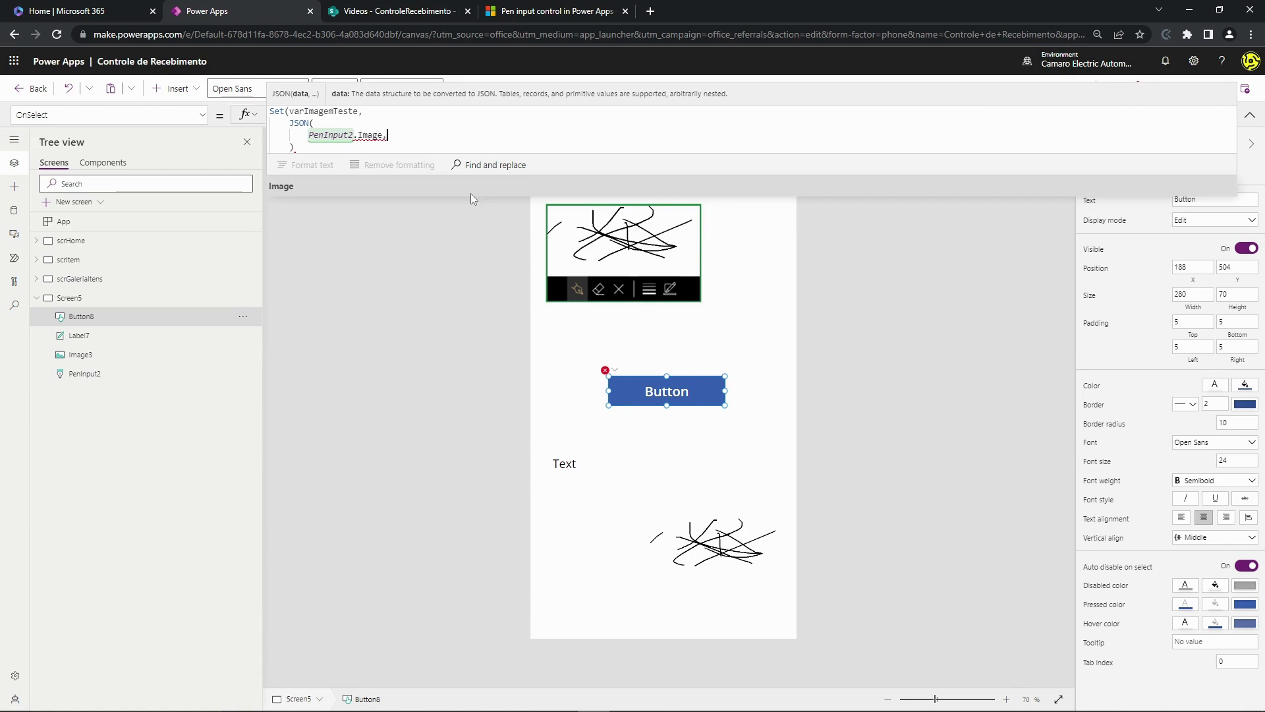
type(",")
key("shift+Return")
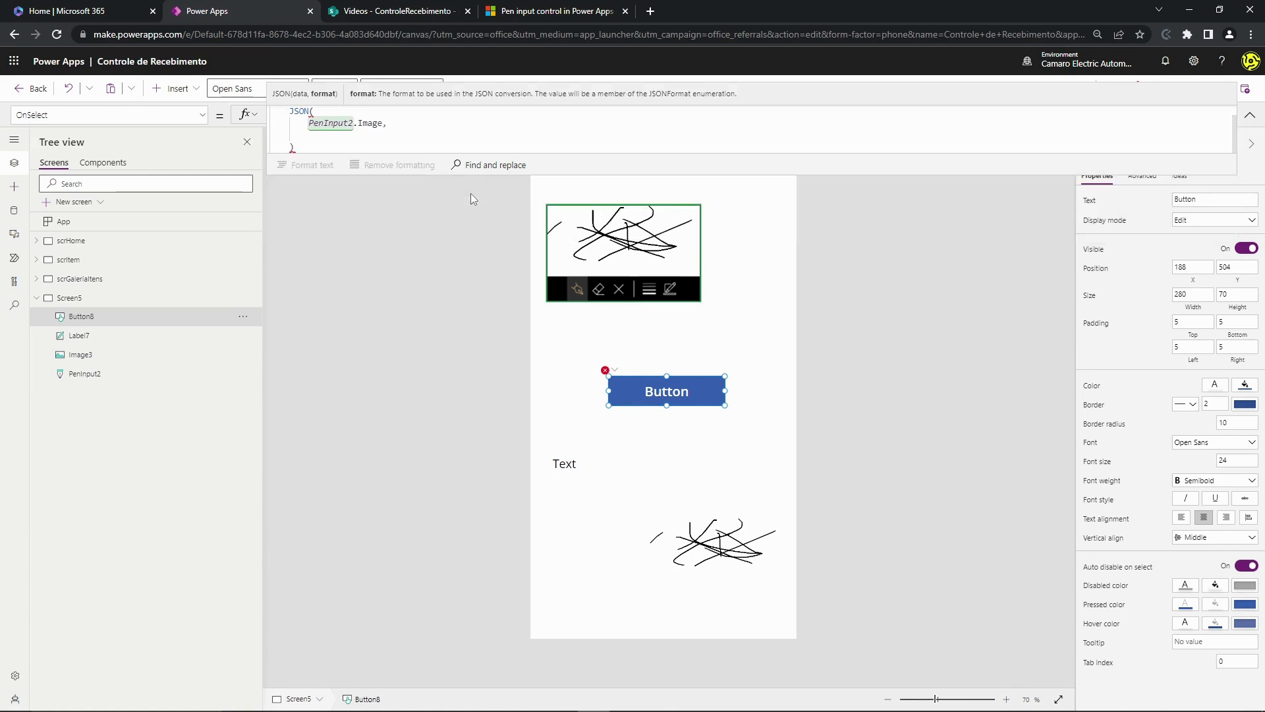
- Add JSONFormat.IncludeBinaryData as the format argument, close the formula, and collapse the formula bar
type("Inc")
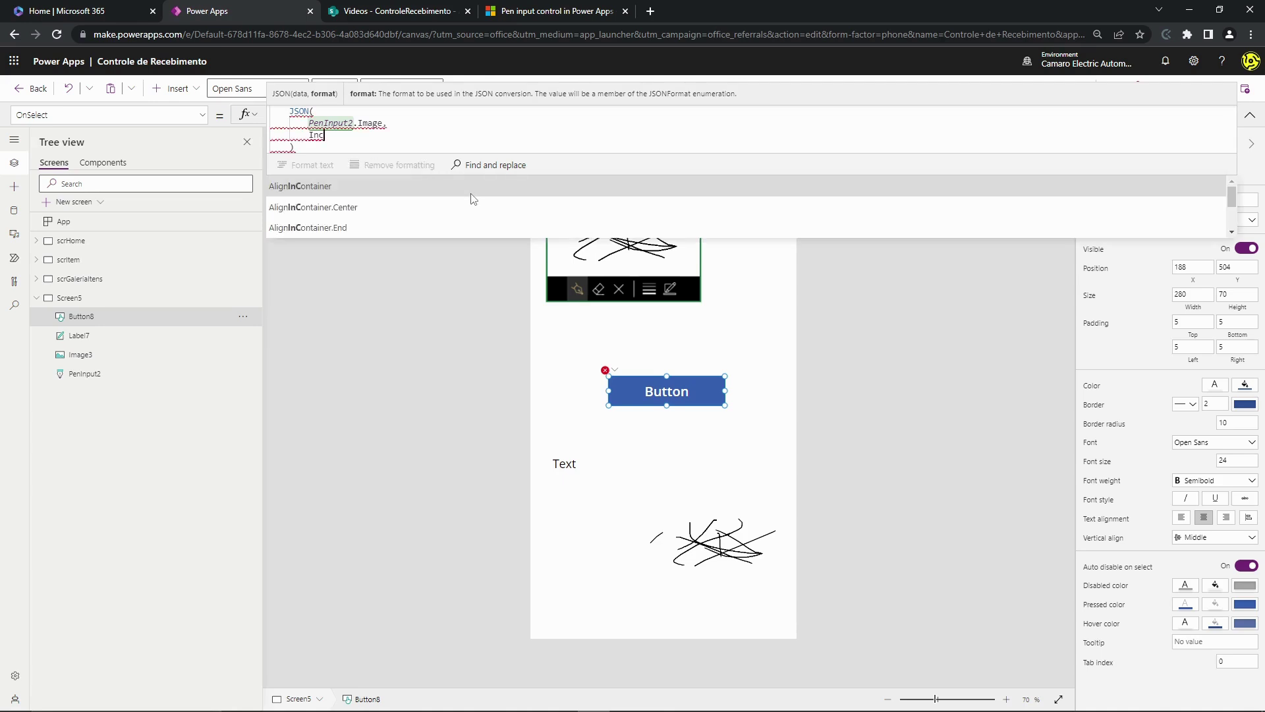
key("BackSpace")
key("BackSpace")
key("BackSpace")
key("BackSpace")
type(",")
scroll(413, 198, "down", 1)
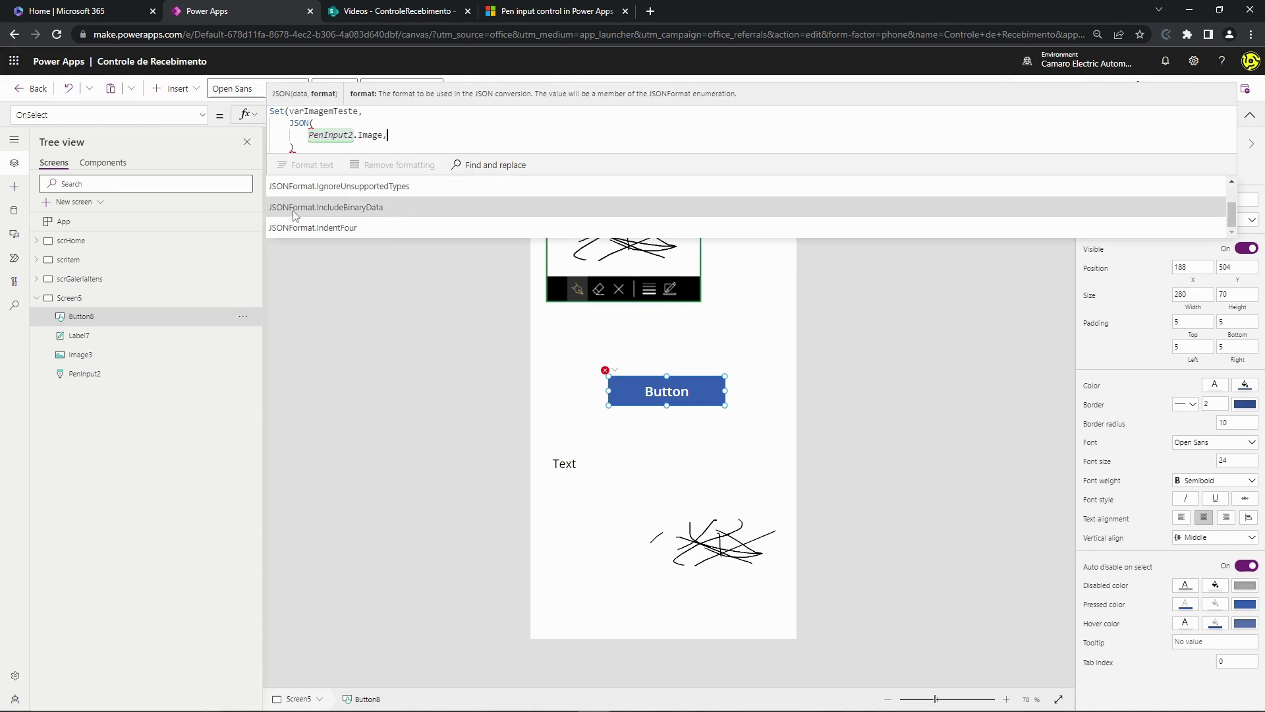
left_click(359, 208)
left_click(388, 134)
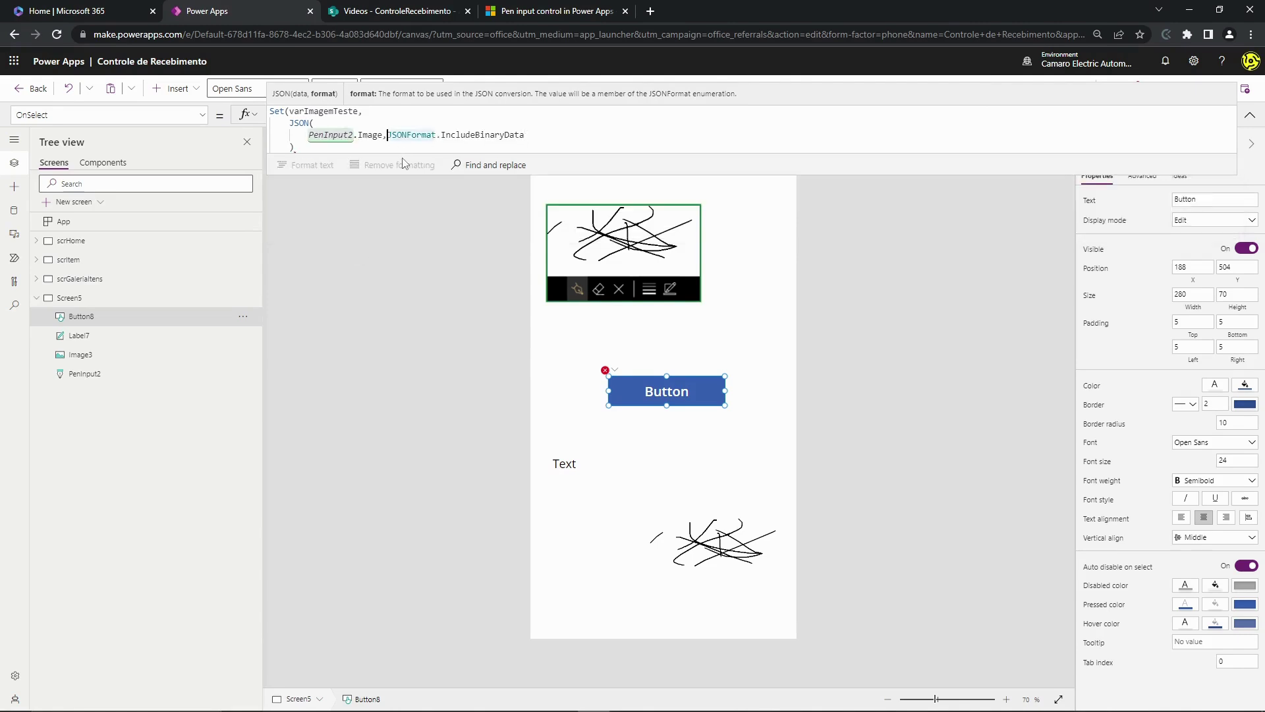
key("shift+Return")
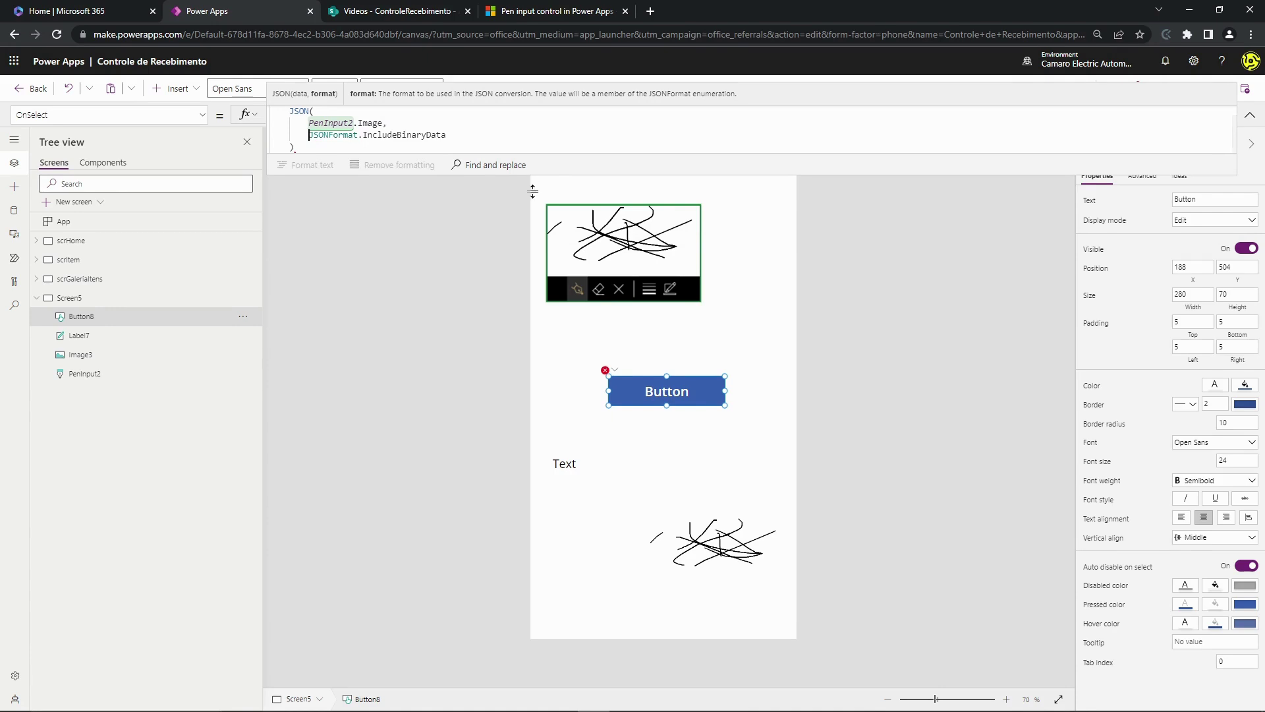
left_click_drag(355, 175, 355, 202)
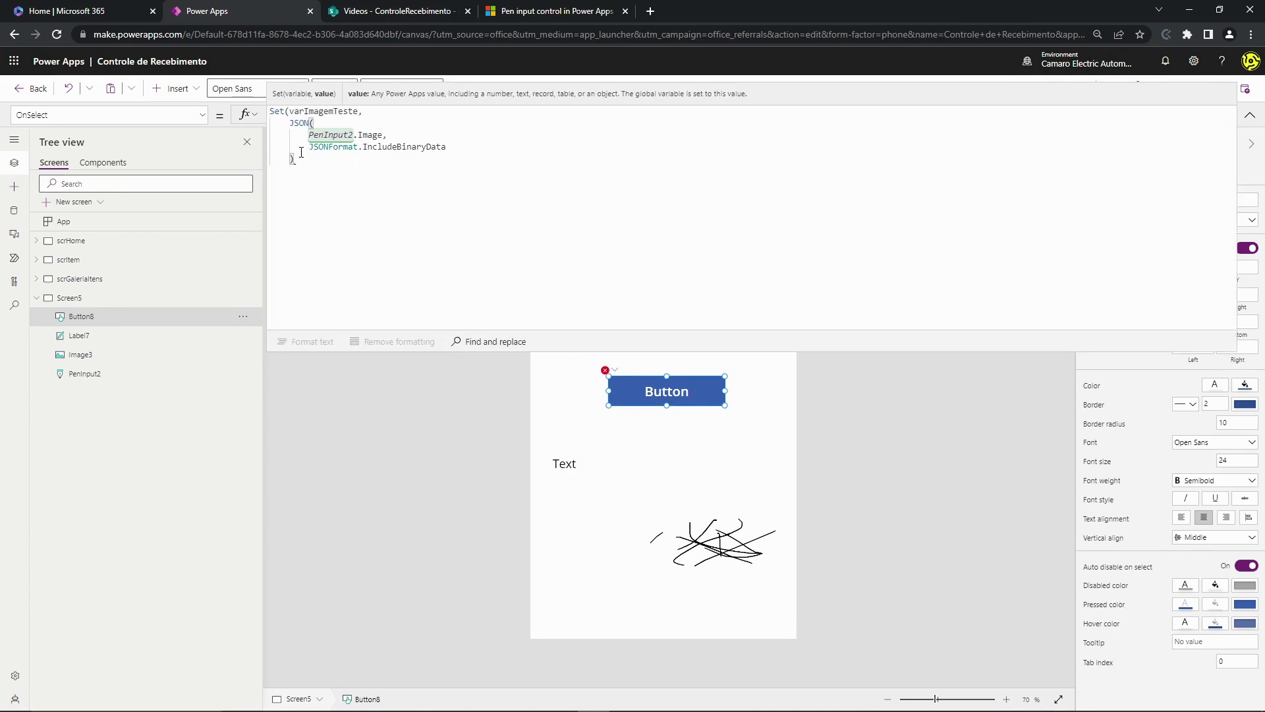
key("shift+Return")
type(")")
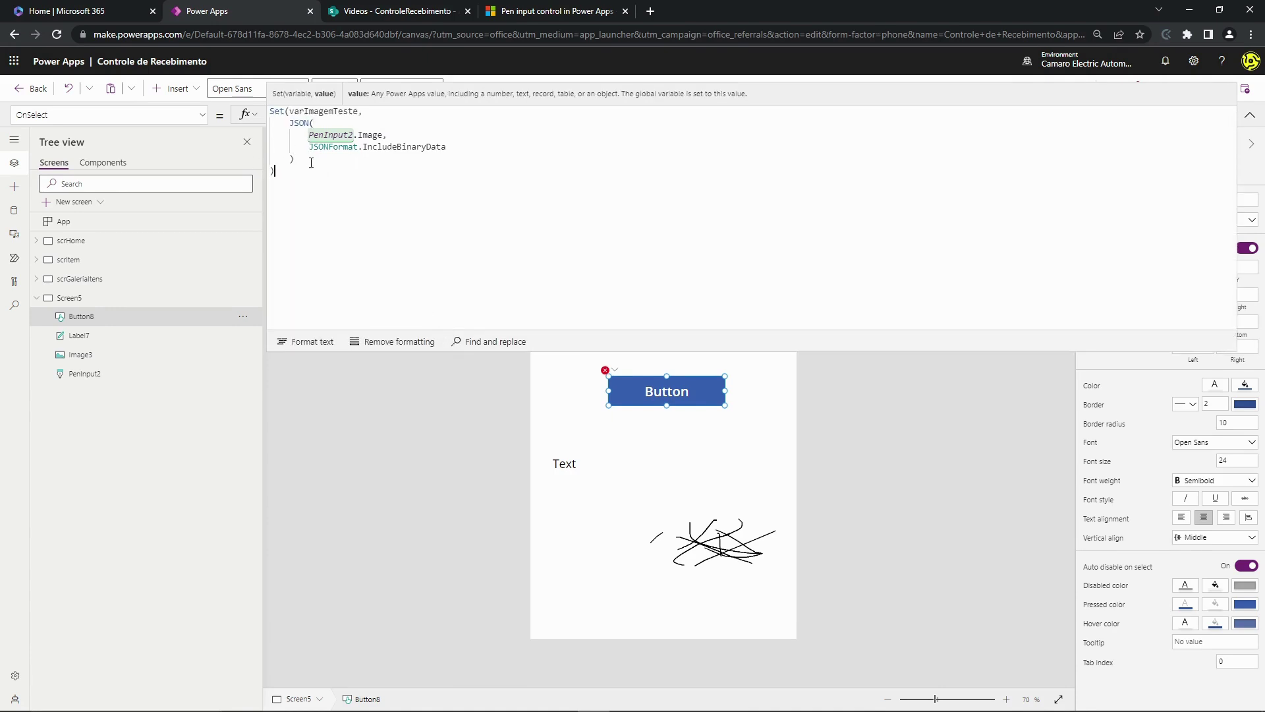
double_click(320, 113)
key("ctrl+c")
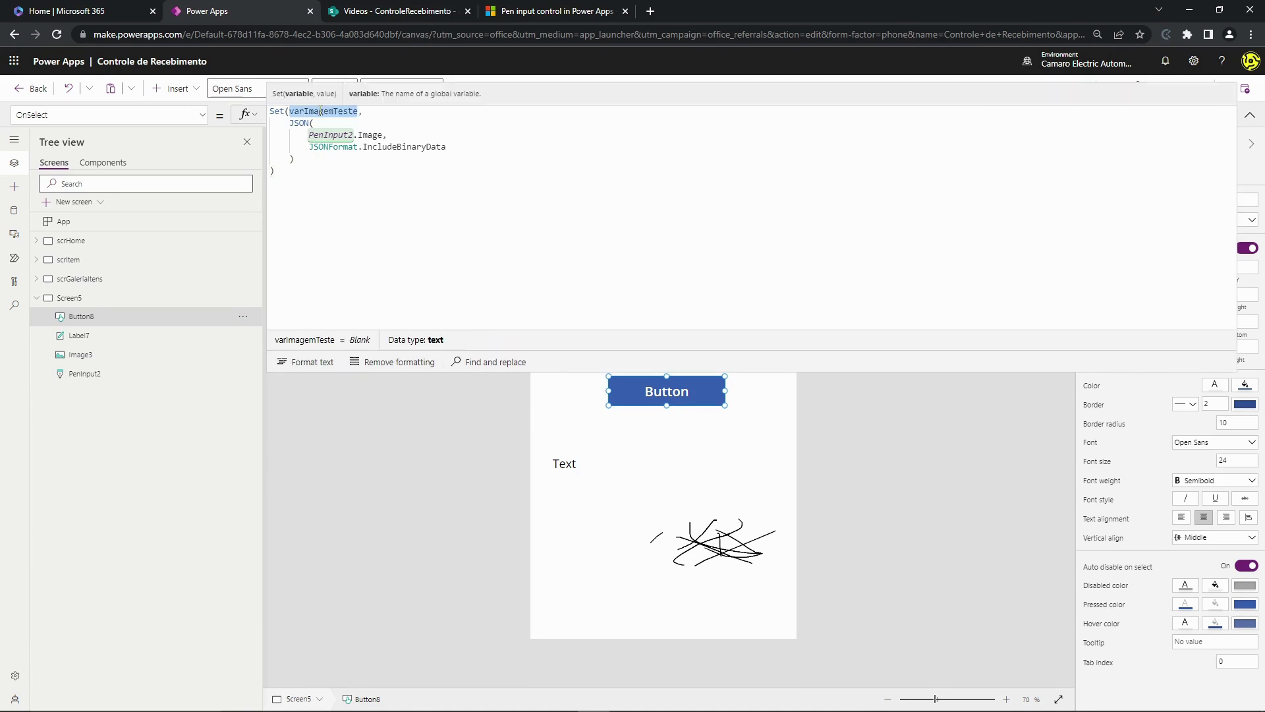
left_click(1250, 114)
left_click(660, 455)
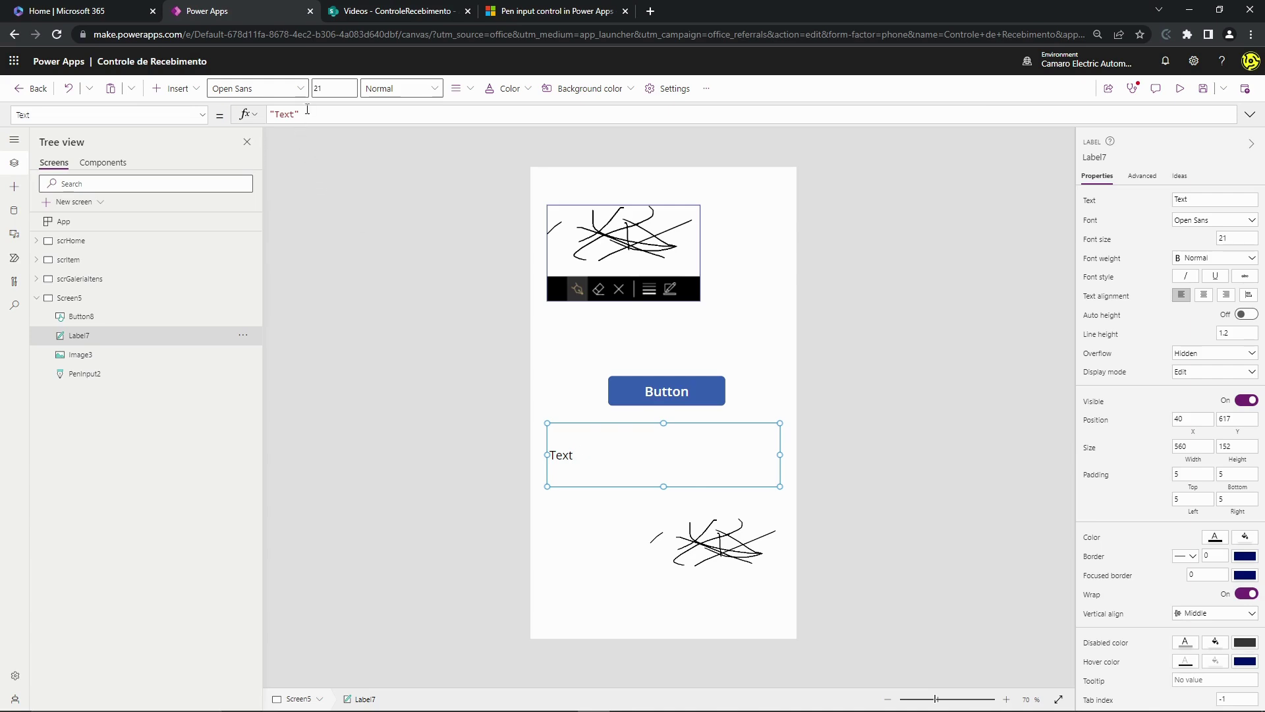
- Set Label7's Text to varImagemTeste and press the button to store the drawing
key("ctrl+a")
key("ctrl+v")
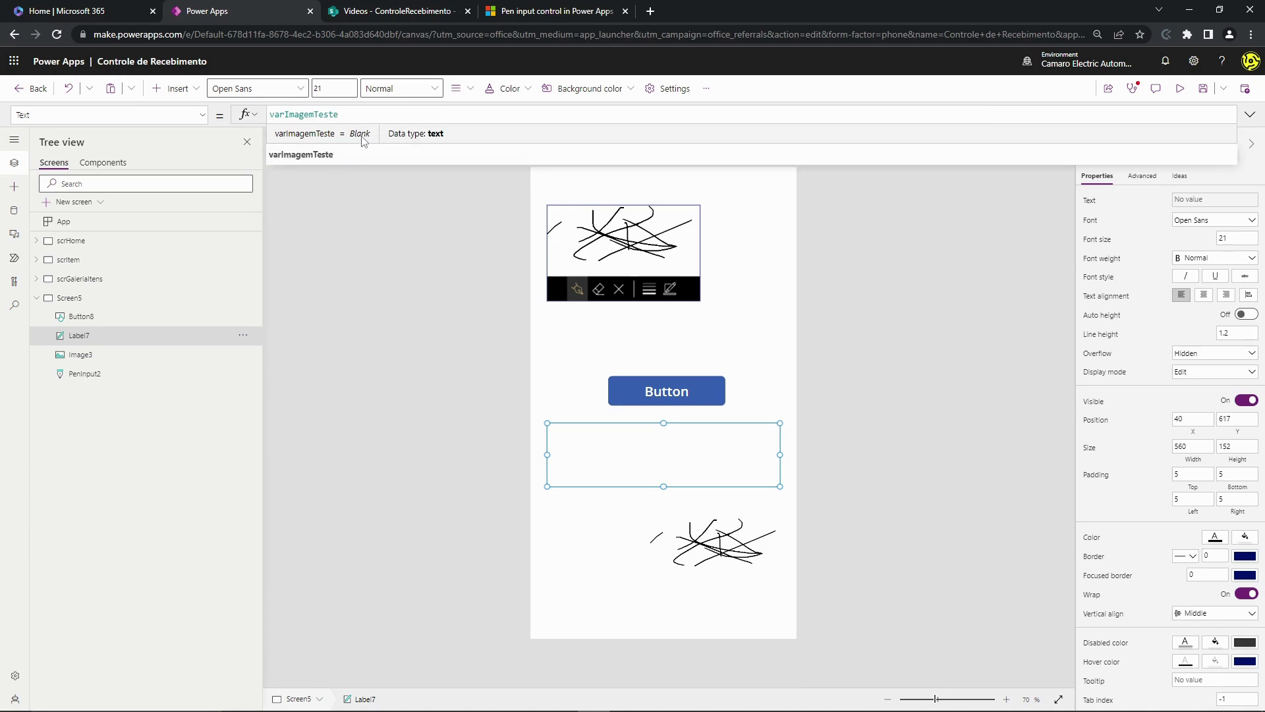
left_click(429, 396)
left_click(676, 394)
left_click(760, 368)
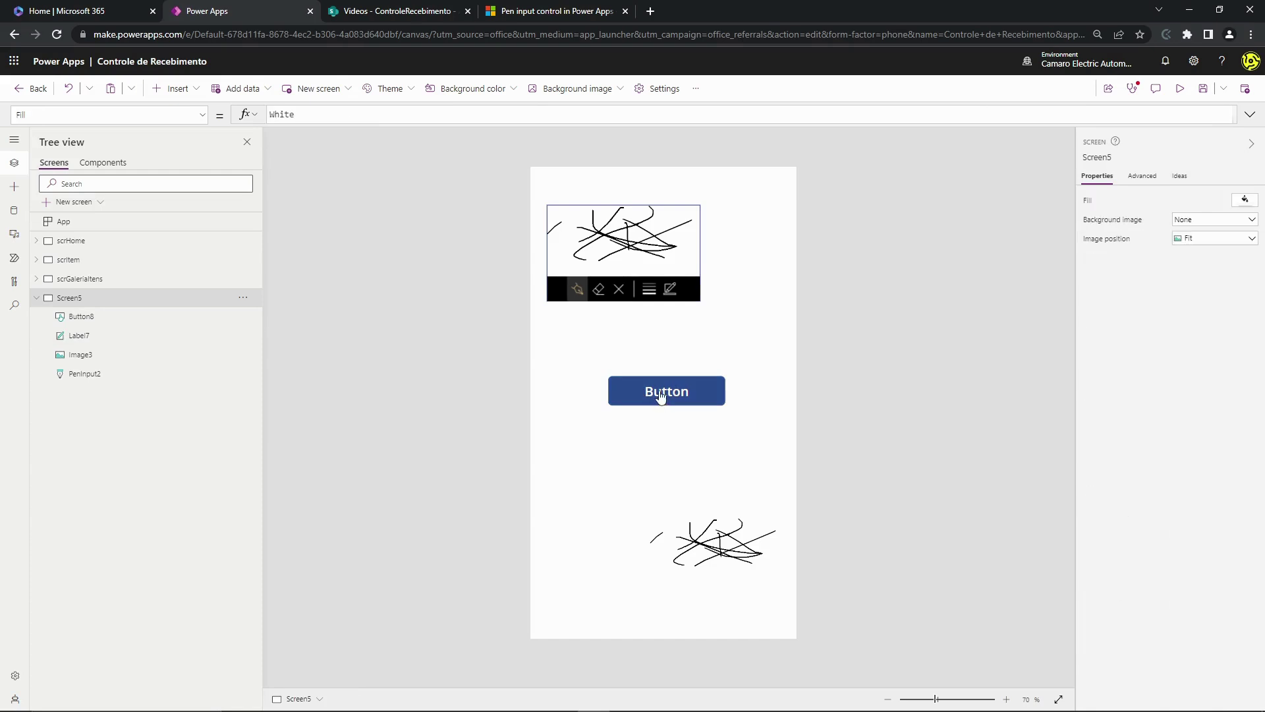
left_click(658, 394, "alt")
- Move the button and the base64 label higher, closer to the pen input
left_click(705, 399)
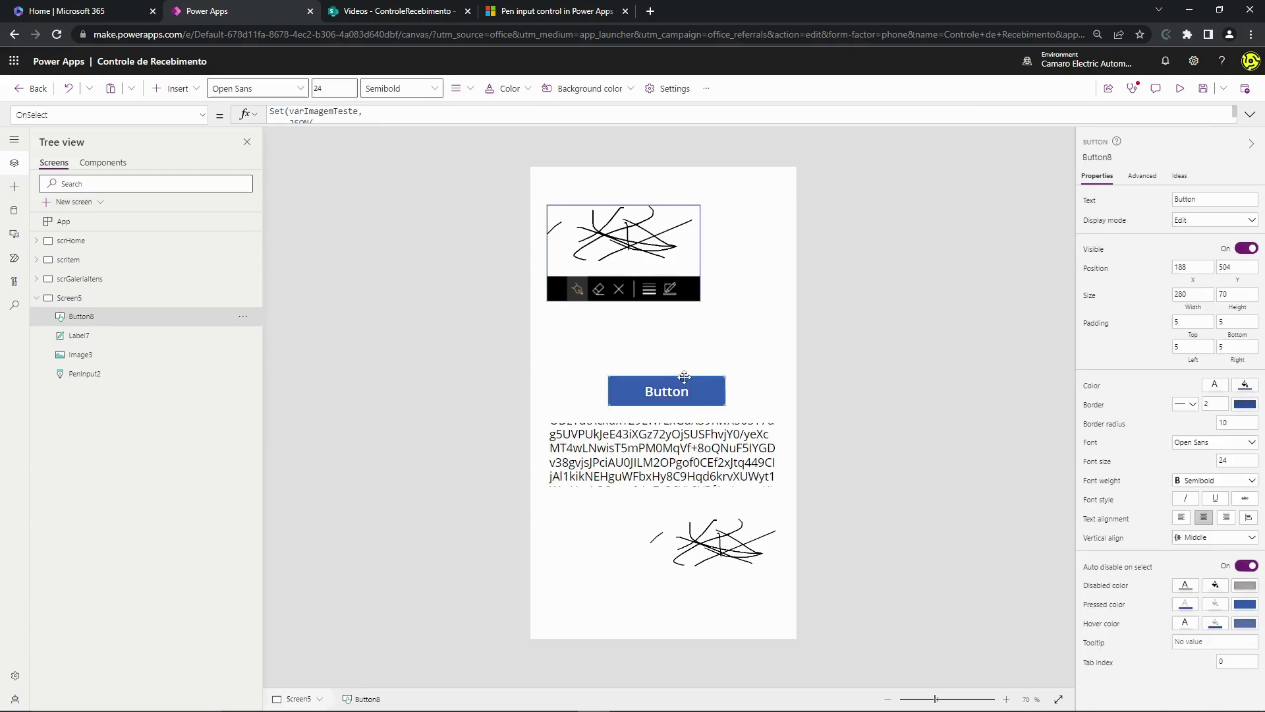
left_click_drag(705, 400, 702, 370)
left_click(703, 453)
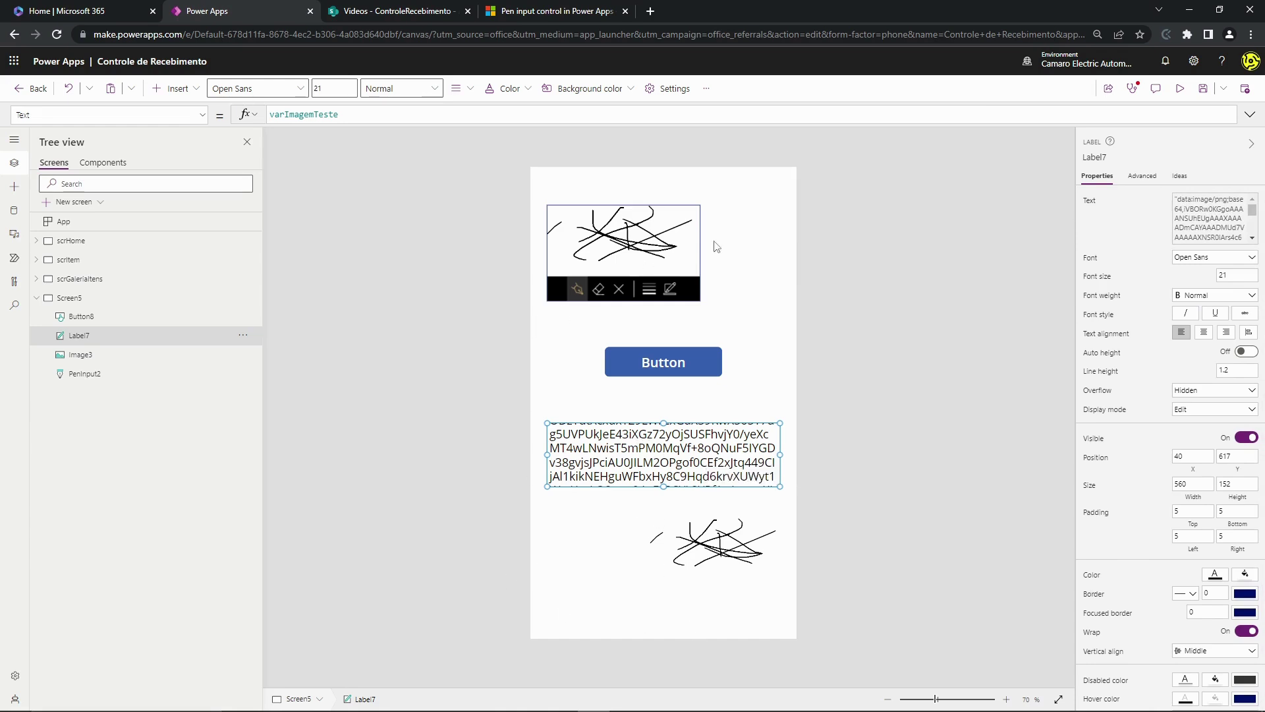
left_click(634, 245)
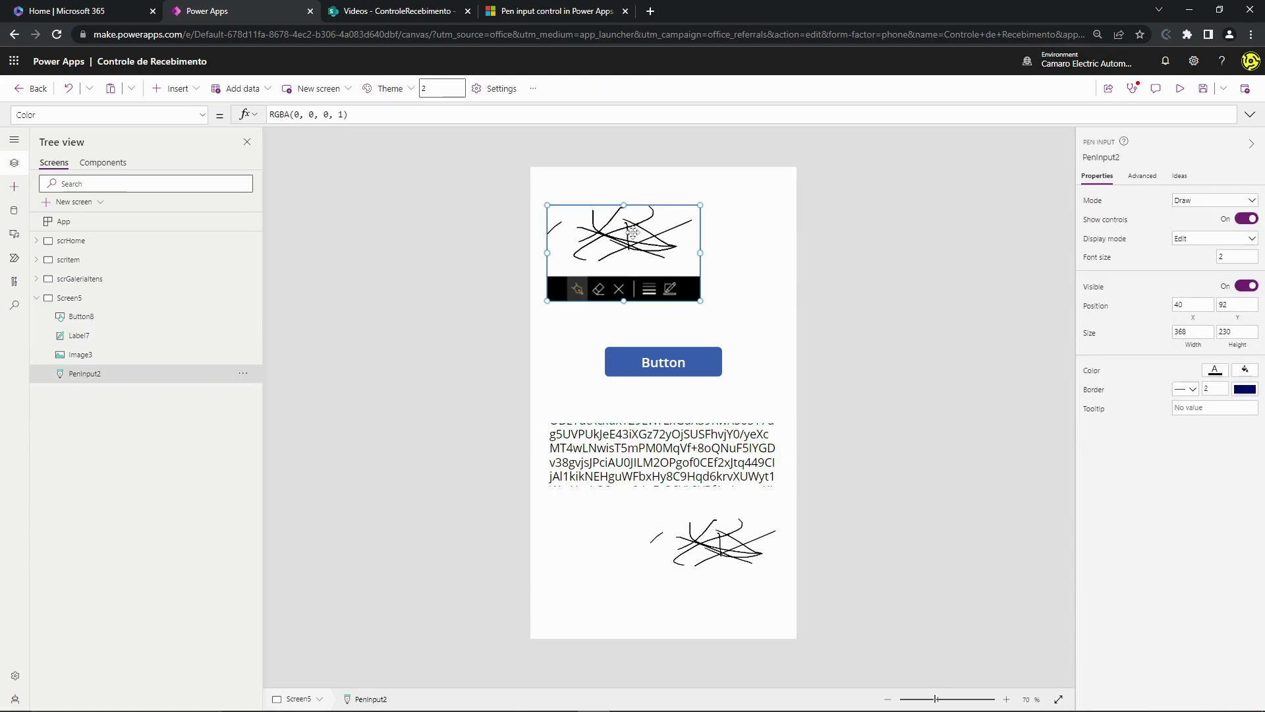
left_click(601, 448)
left_click(595, 518)
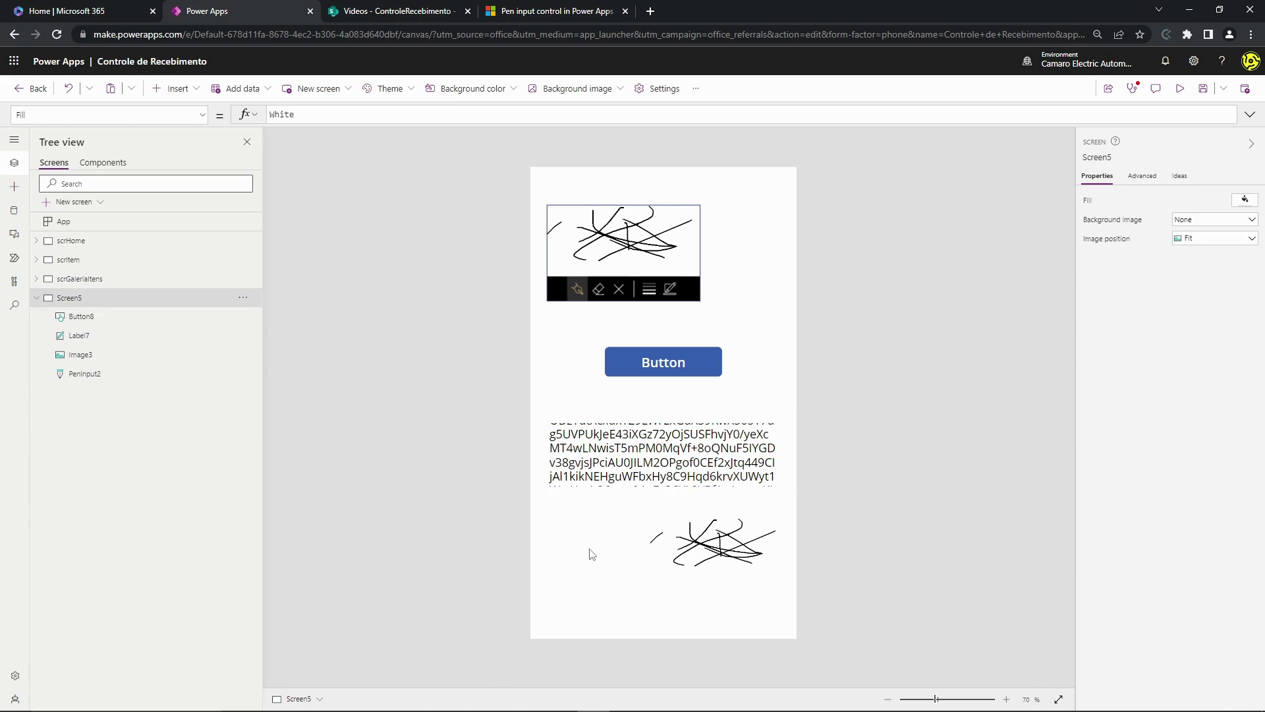
left_click(651, 473)
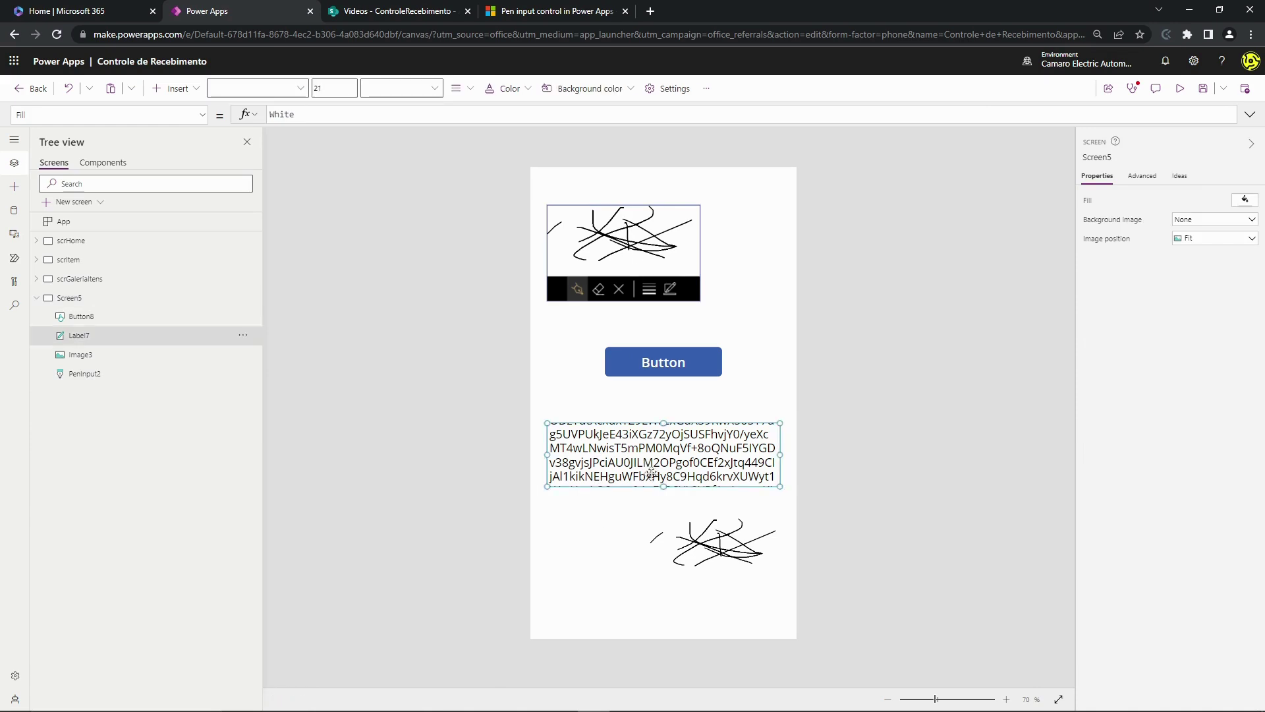
left_click_drag(651, 473, 652, 438)
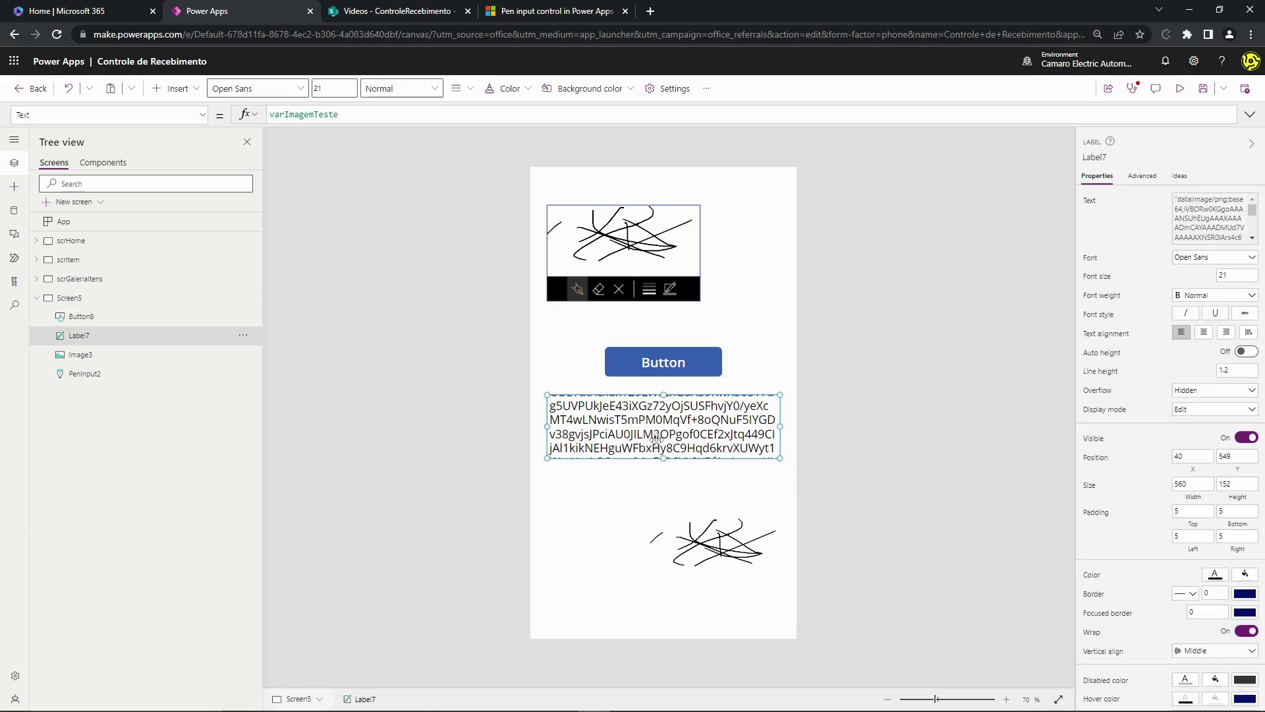
- Check varImagemTeste's stored value and move Image3 to the screen's left edge at X 16
double_click(319, 116)
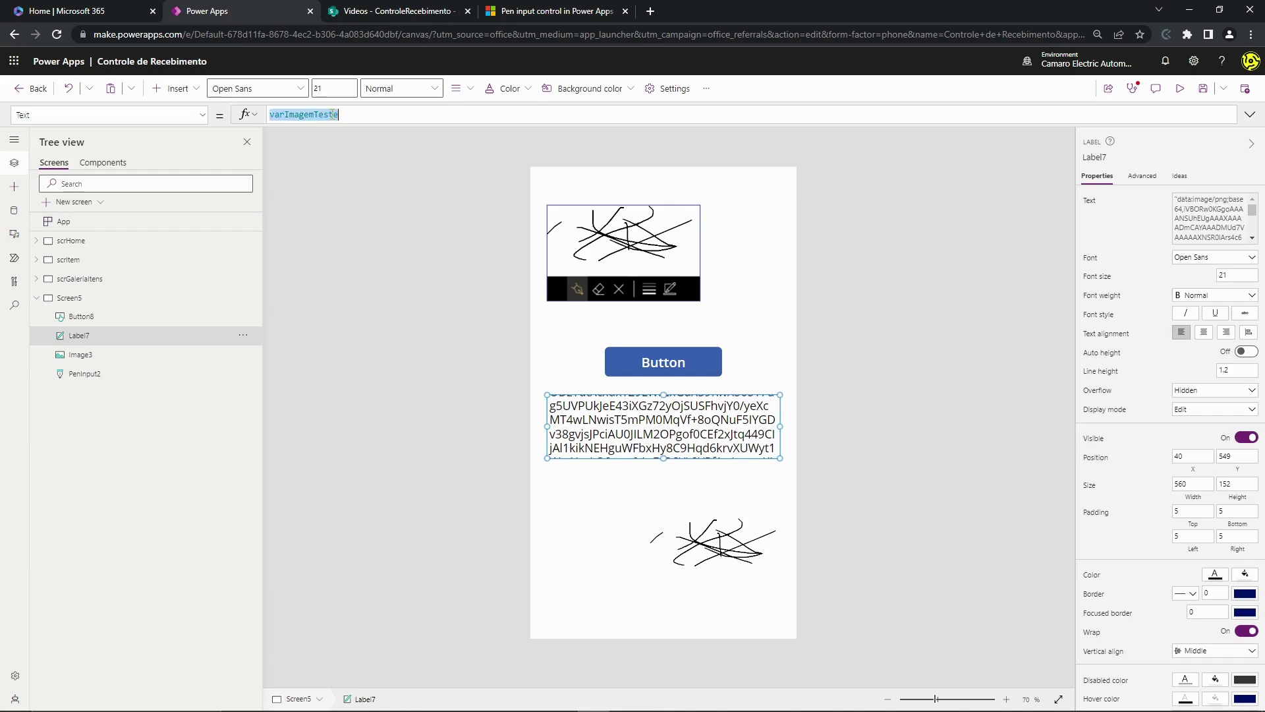
left_click(725, 390)
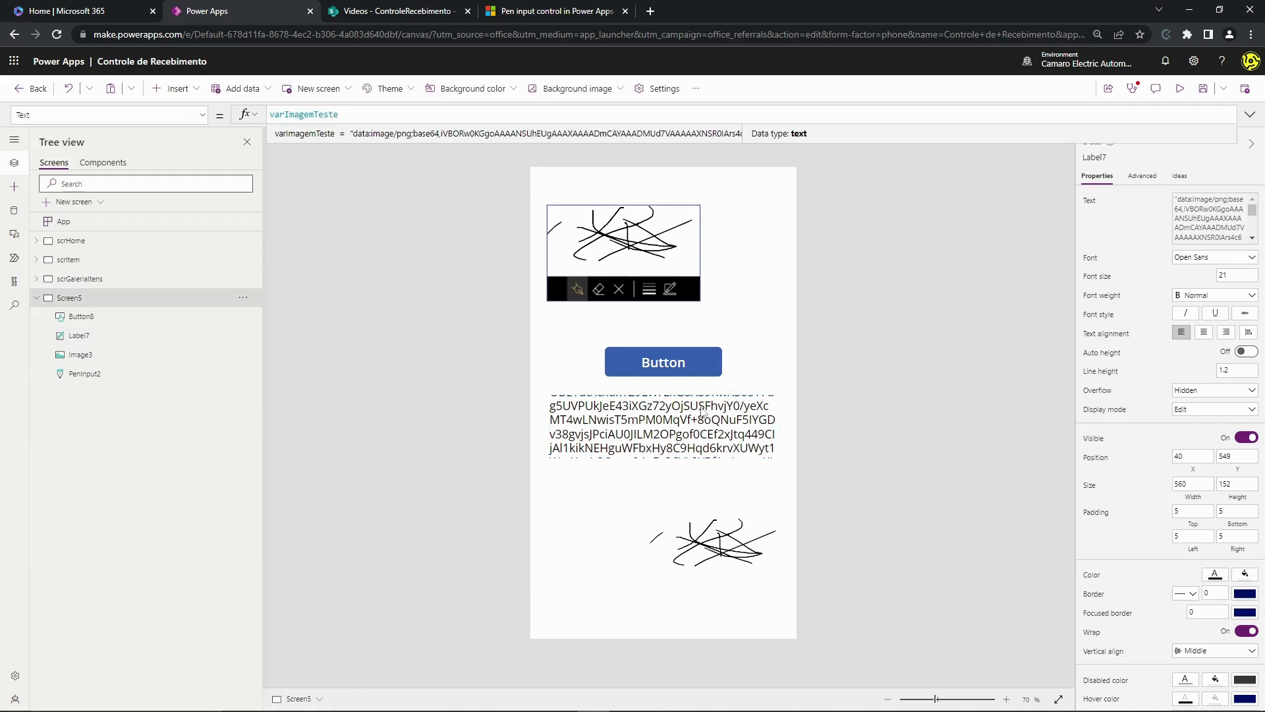
left_click(725, 421)
left_click(1094, 158)
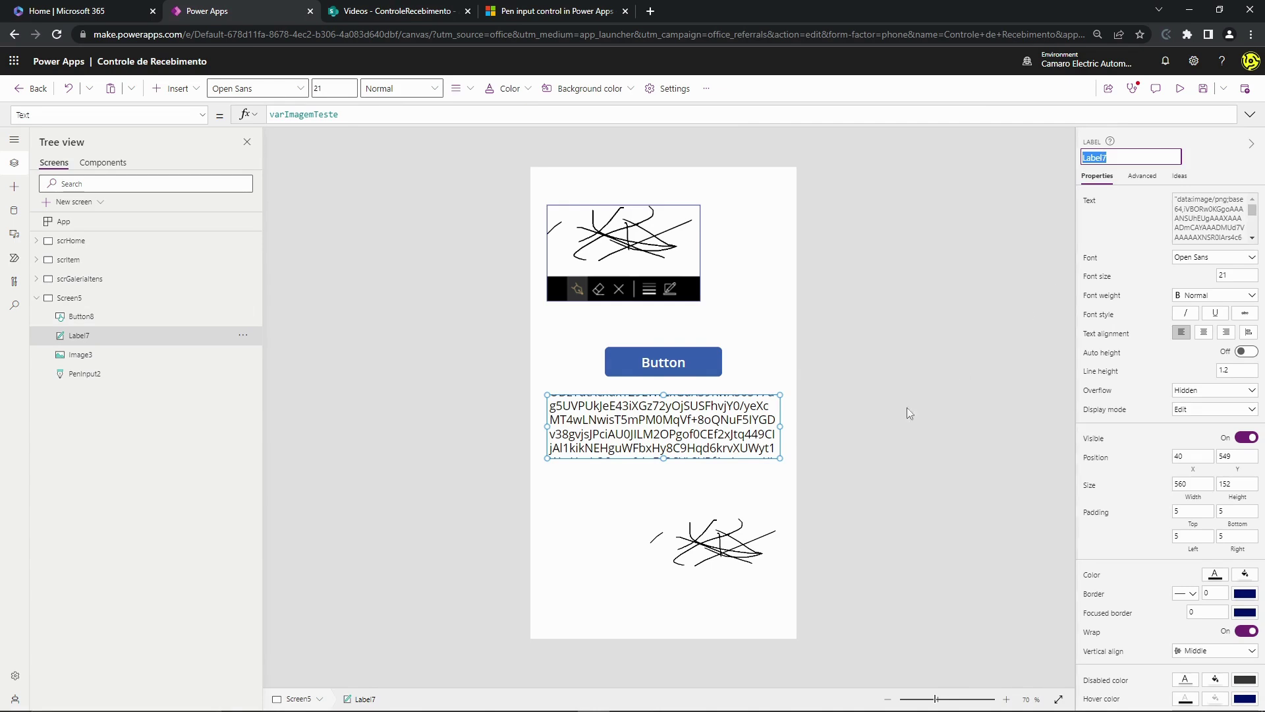
left_click(748, 518)
left_click_drag(736, 535, 625, 536)
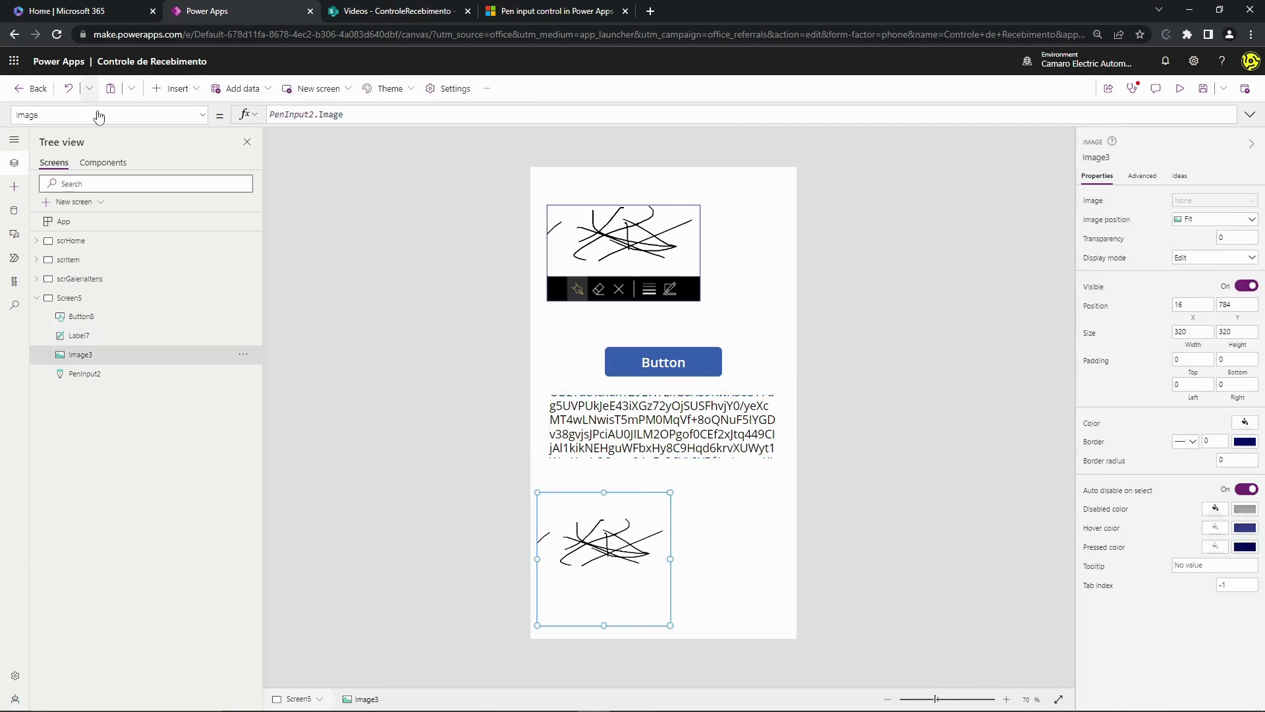
- Set Image3's Image to Mid(Label7.Text, 2, Len(Label7.Text)-2) and inspect Label7
triple_click(350, 115)
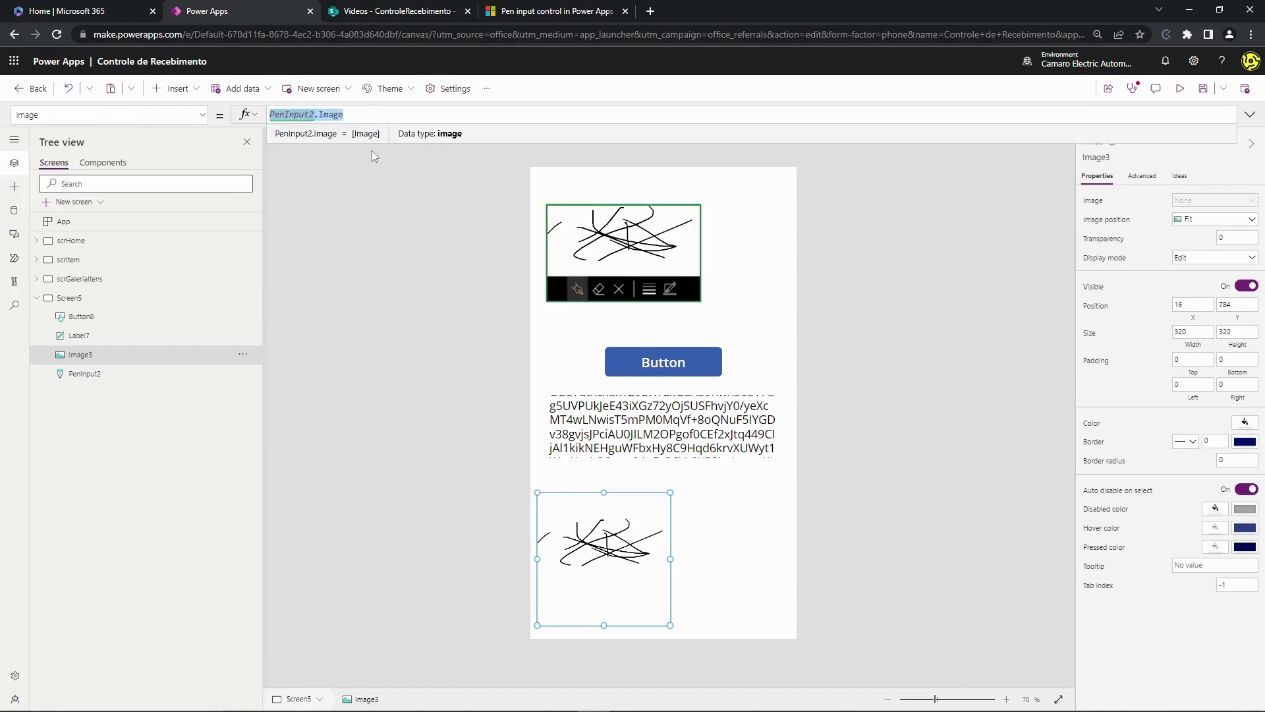
type("M")
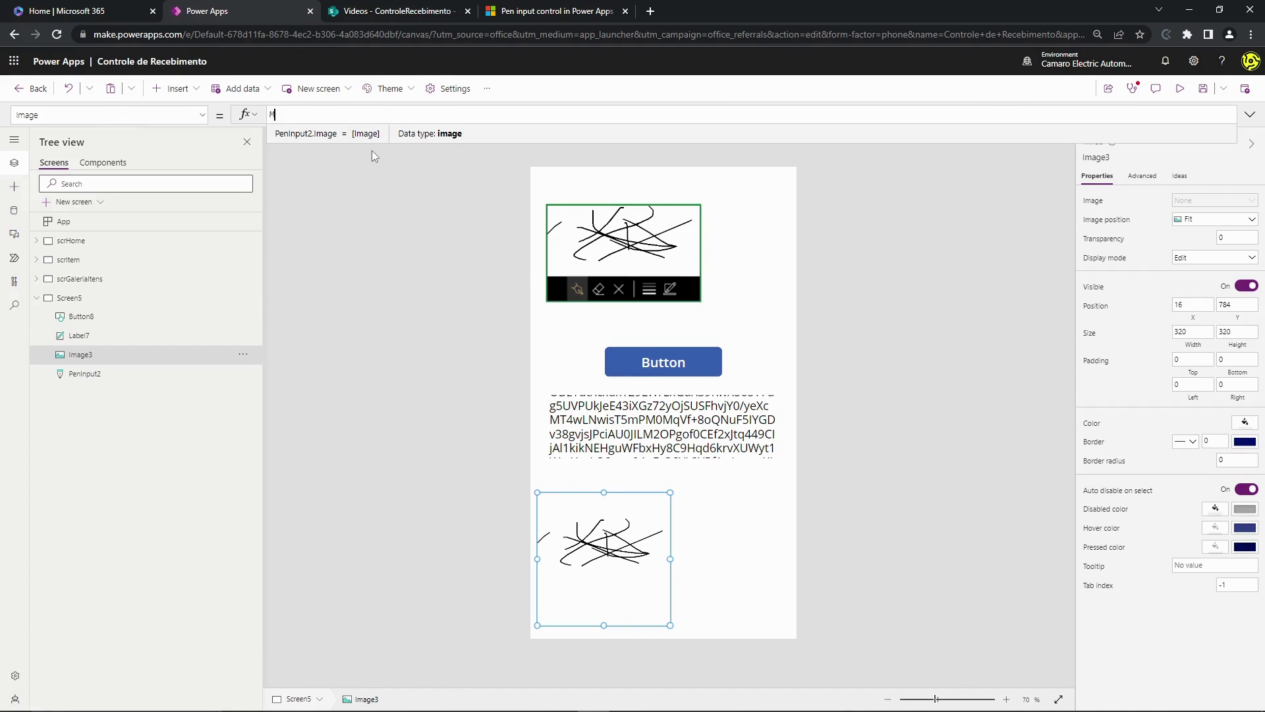
type("id(Label7.")
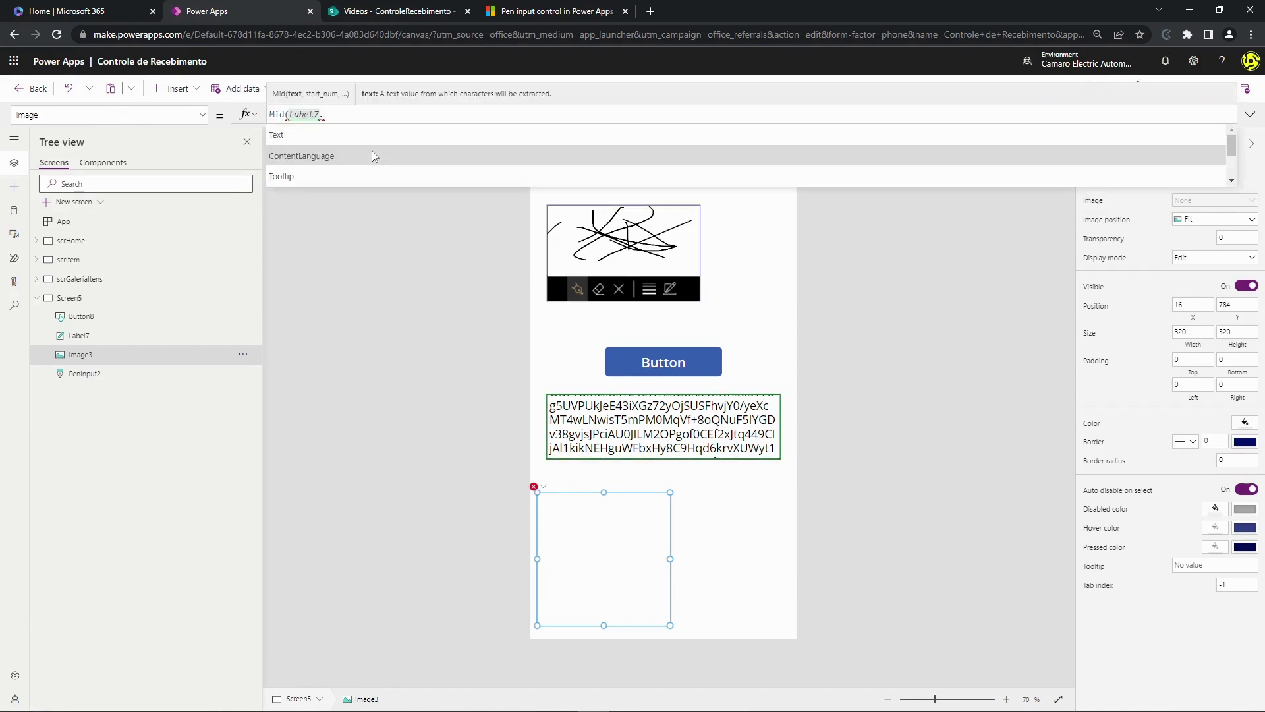
type("Text, 2, ")
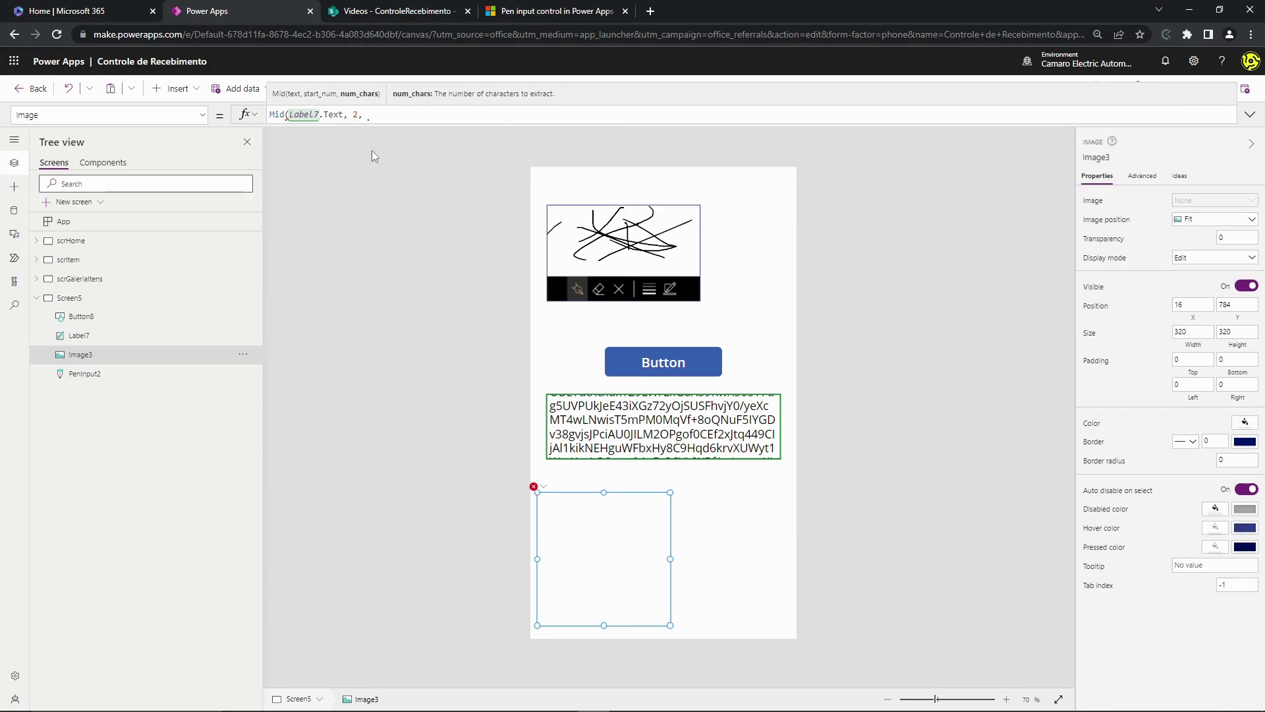
type("Len(")
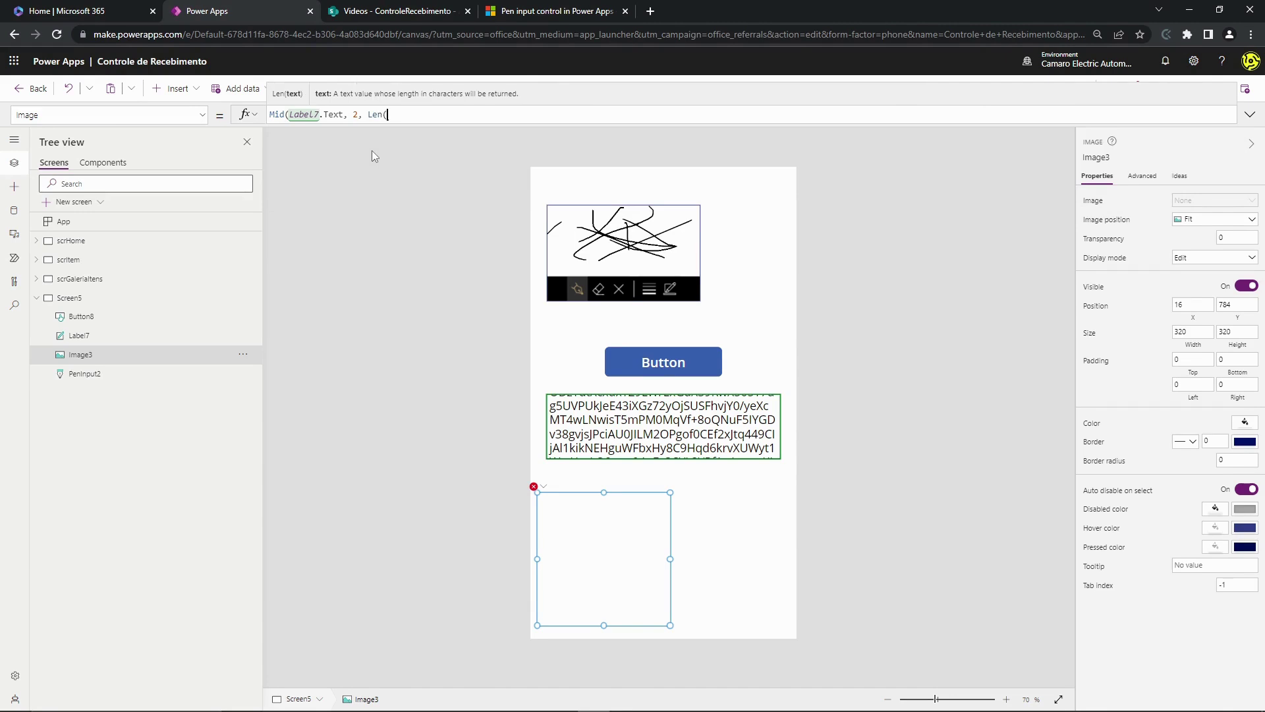
type("Label7.Text)-2)")
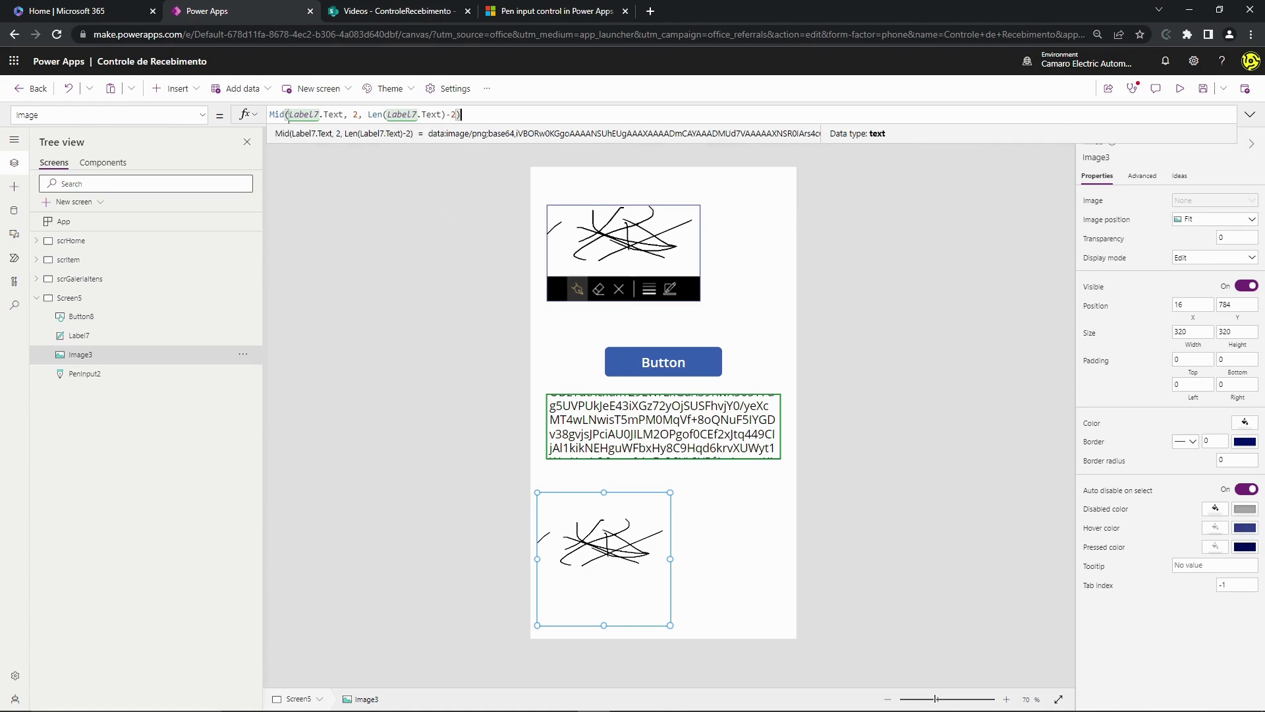
triple_click(271, 115)
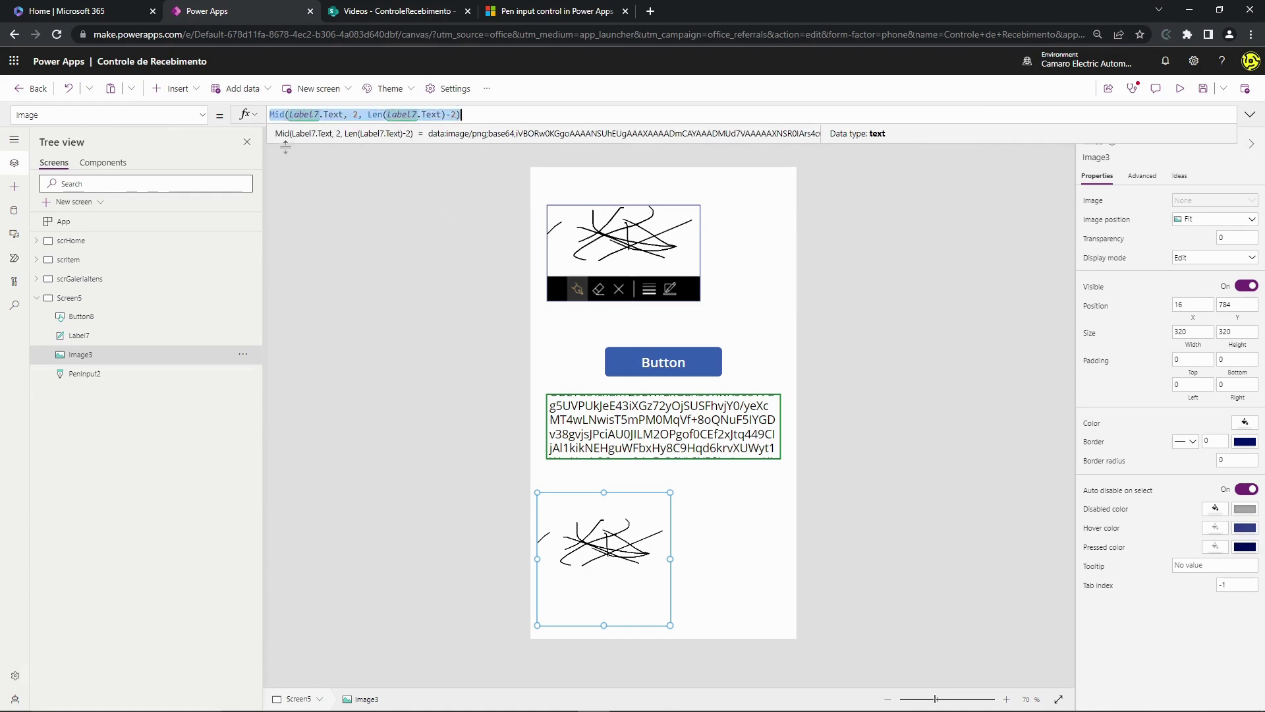
double_click(275, 114)
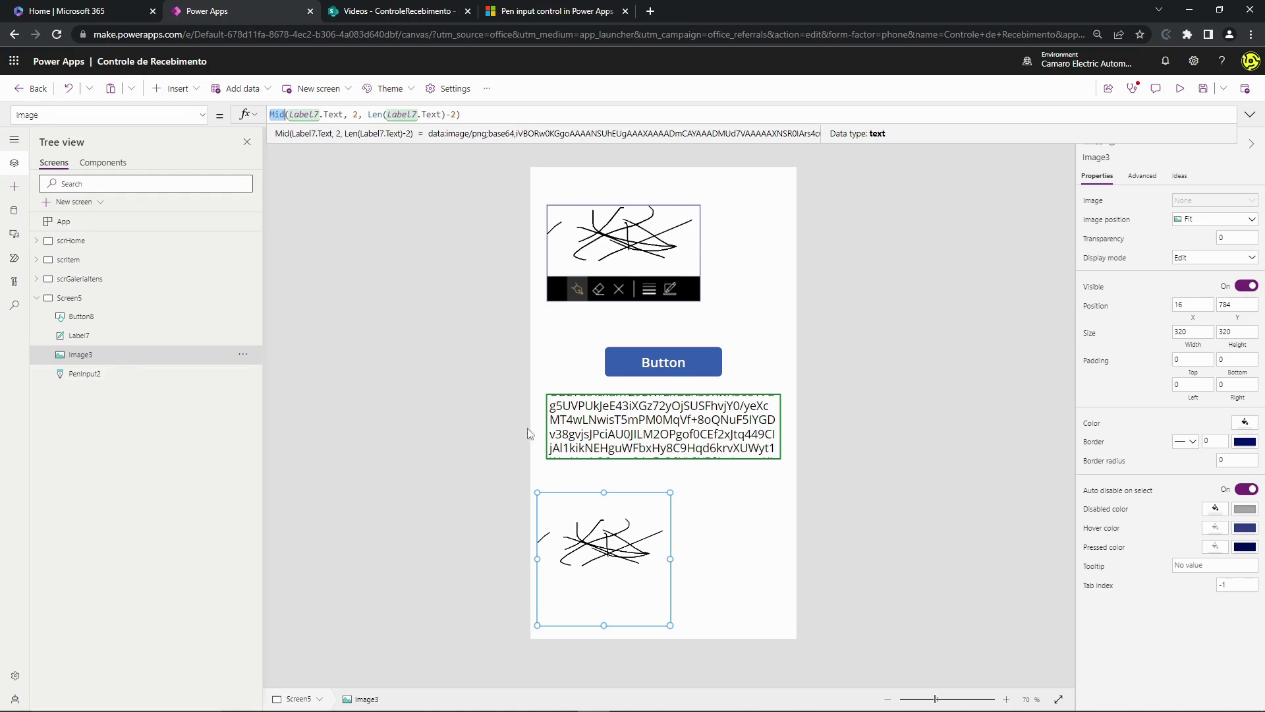
left_click(659, 428)
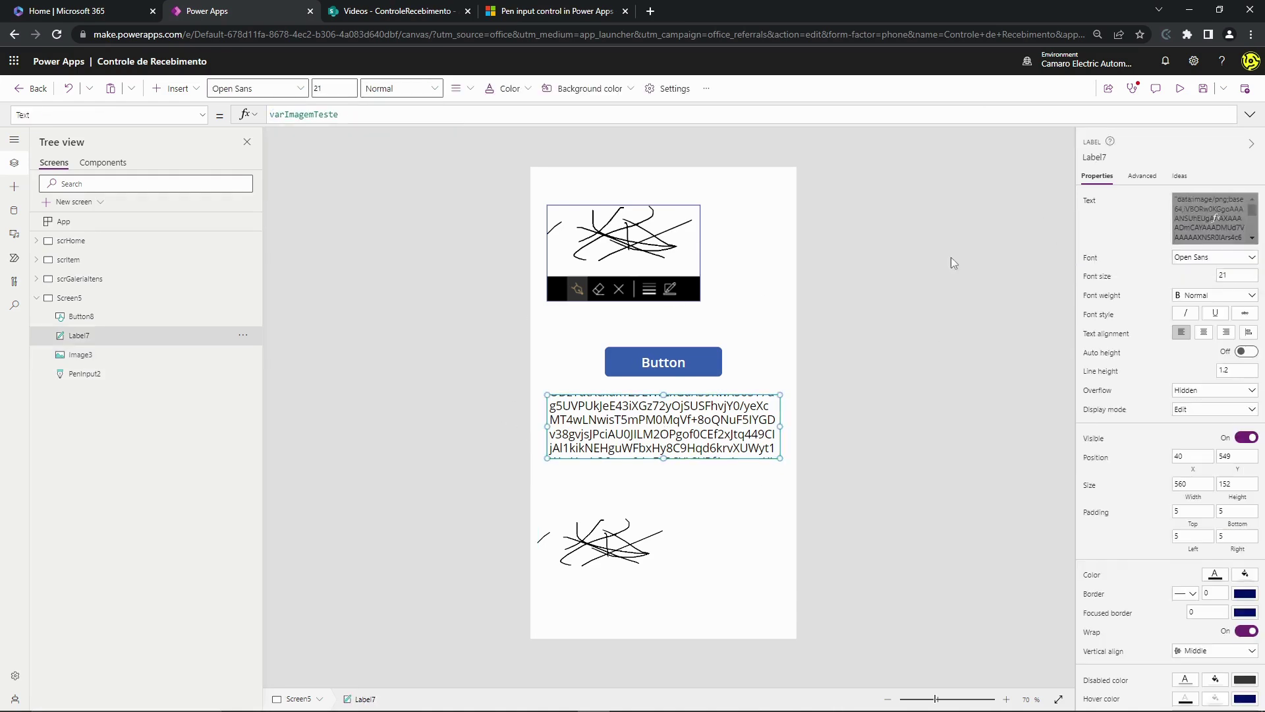
left_click(685, 365)
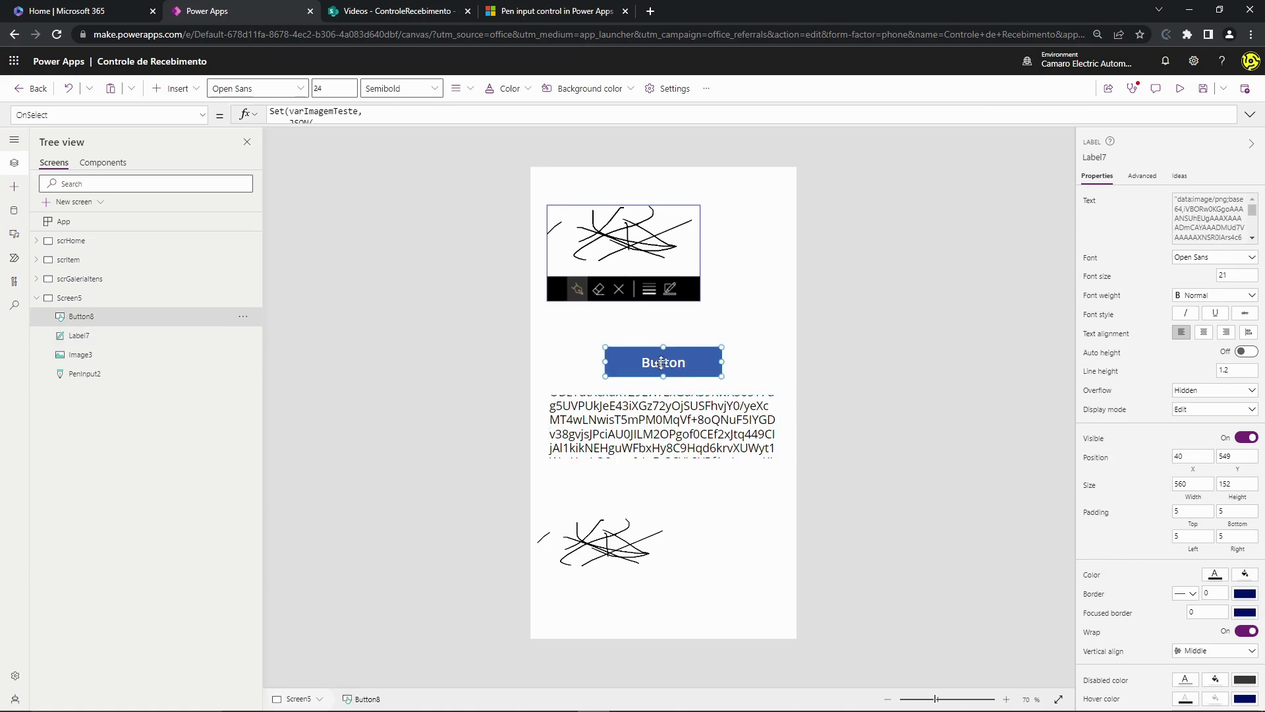
left_click(690, 426)
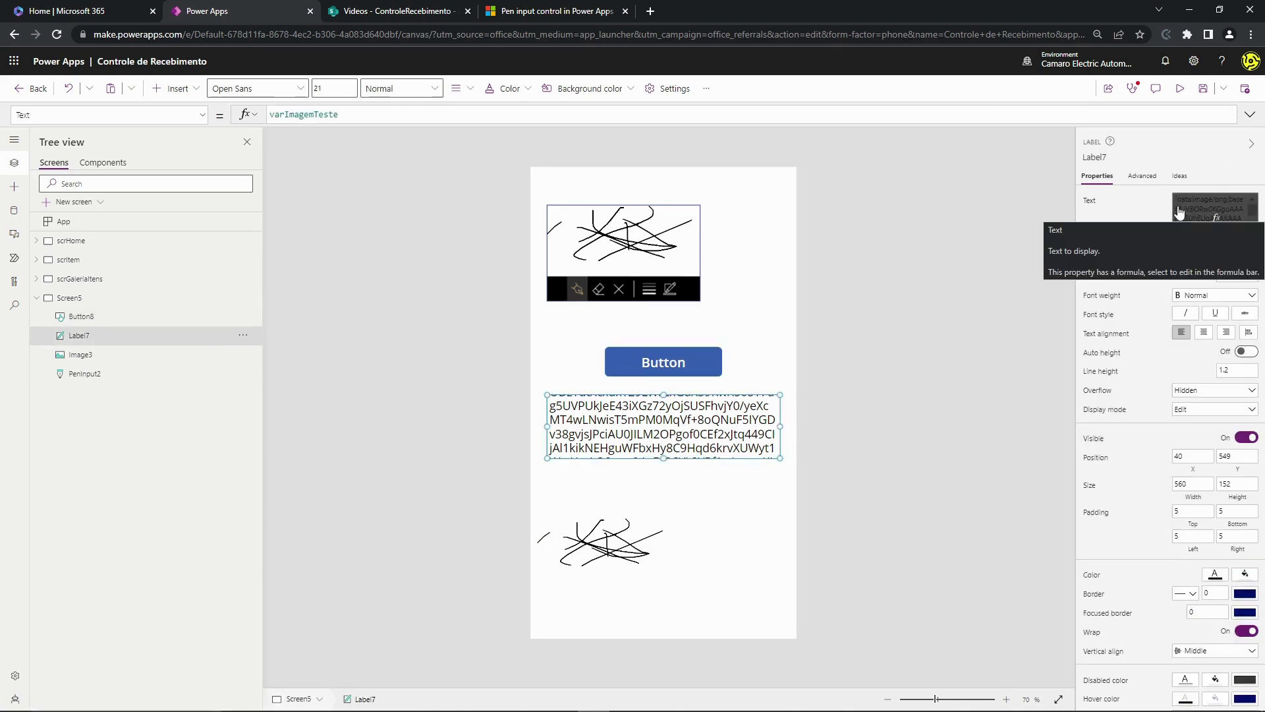
left_click(600, 506)
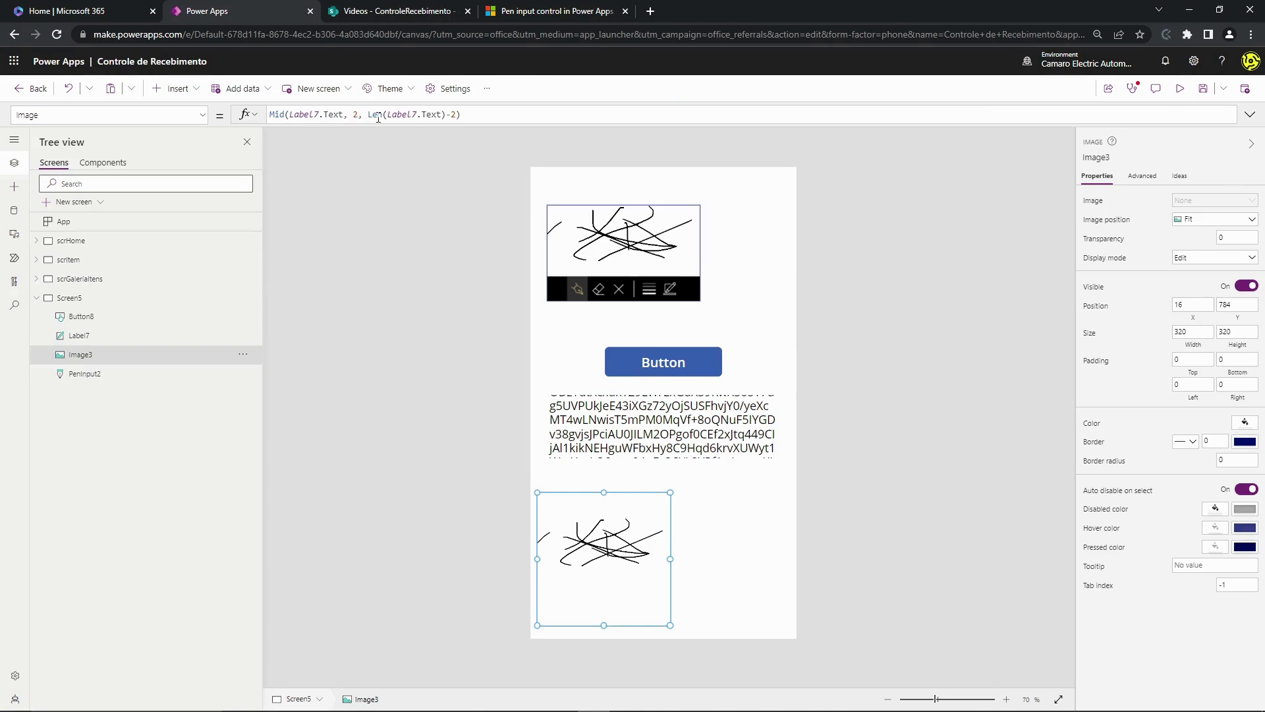
left_click(360, 115)
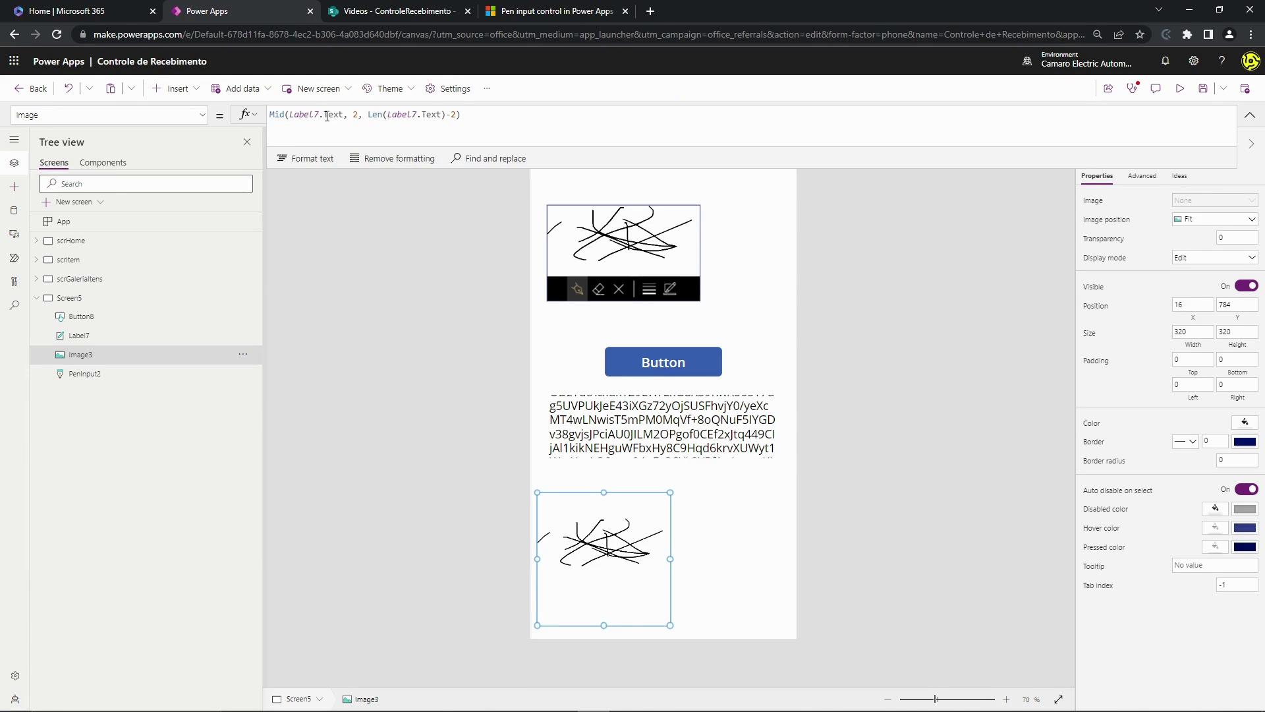
left_click(648, 404)
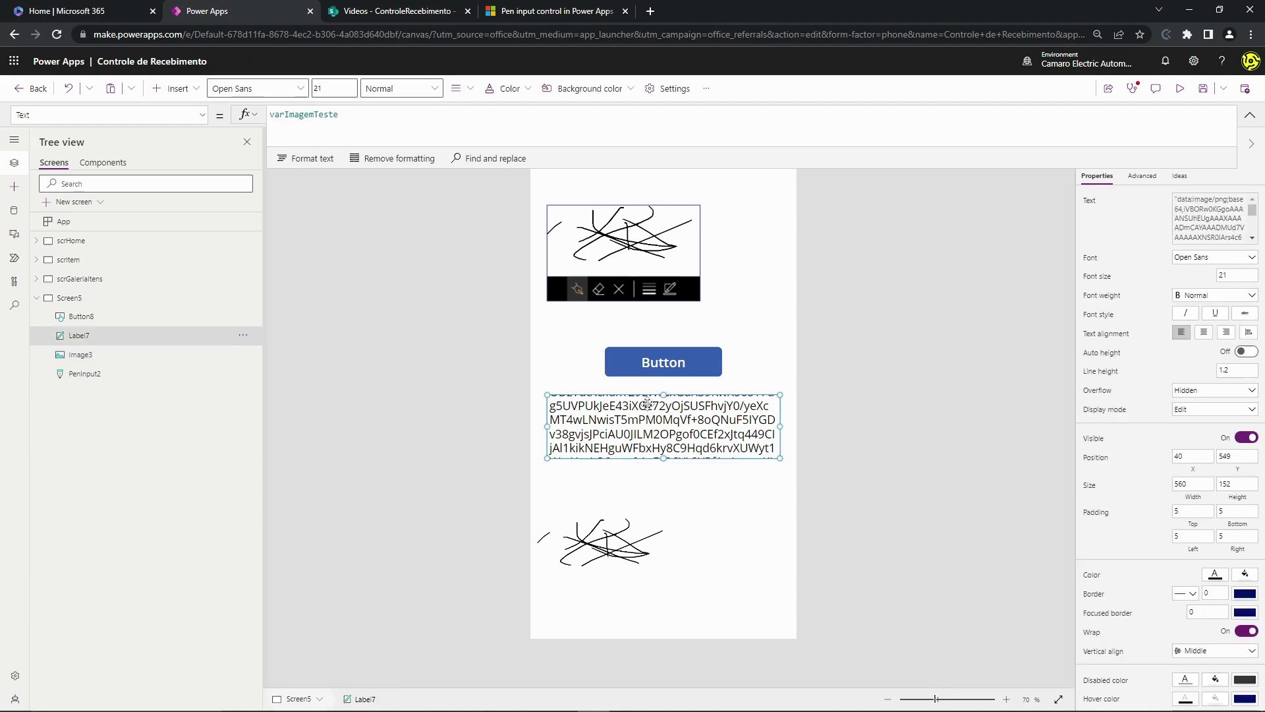
left_click(663, 364)
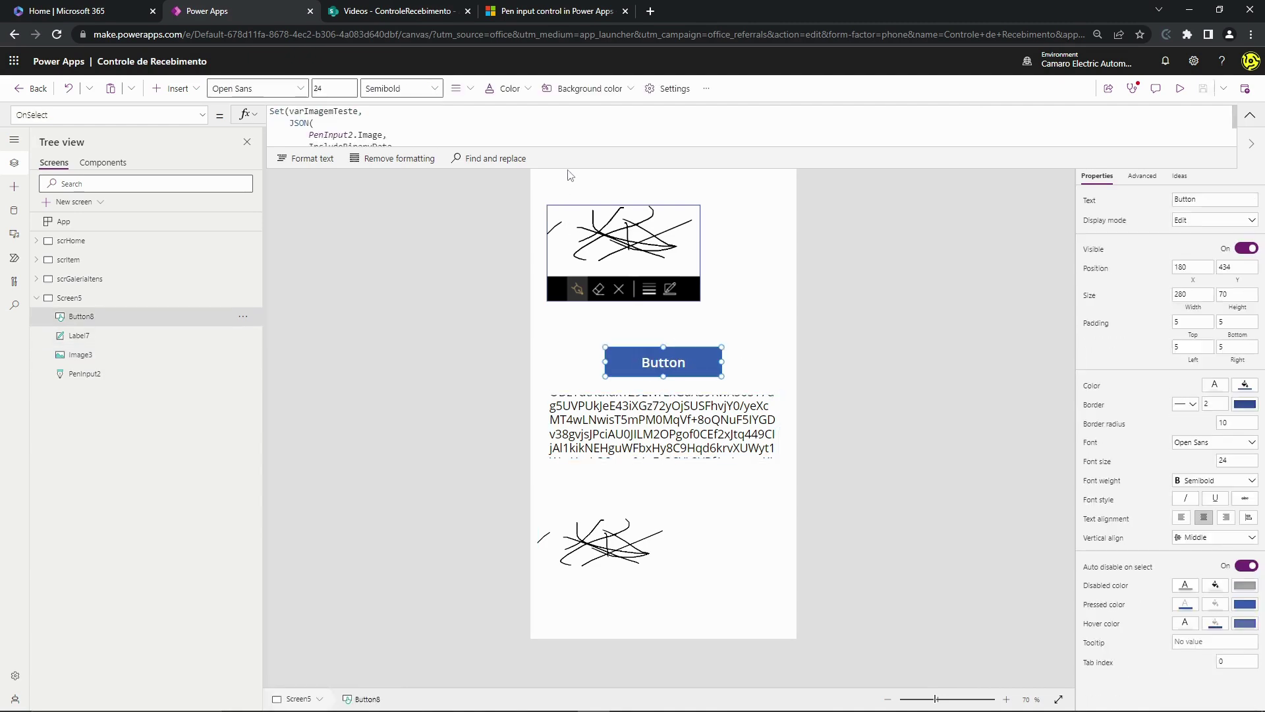
left_click_drag(574, 171, 574, 412)
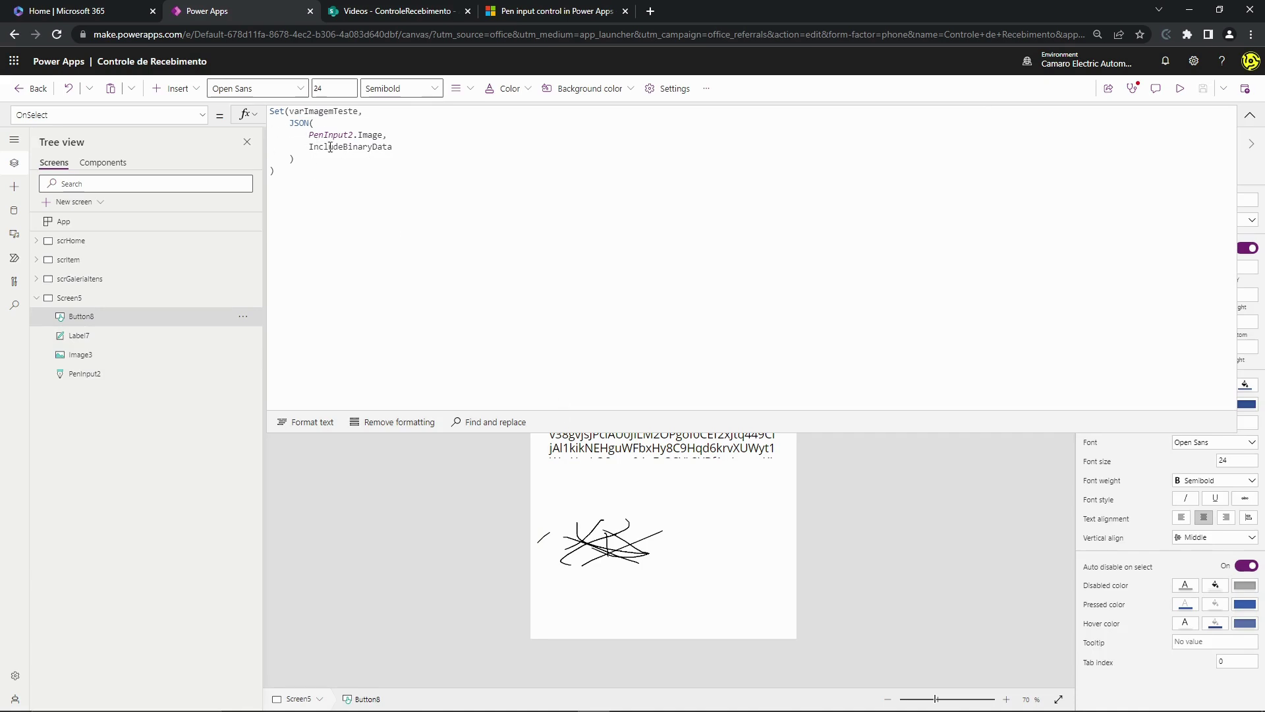
left_click_drag(318, 147, 343, 150)
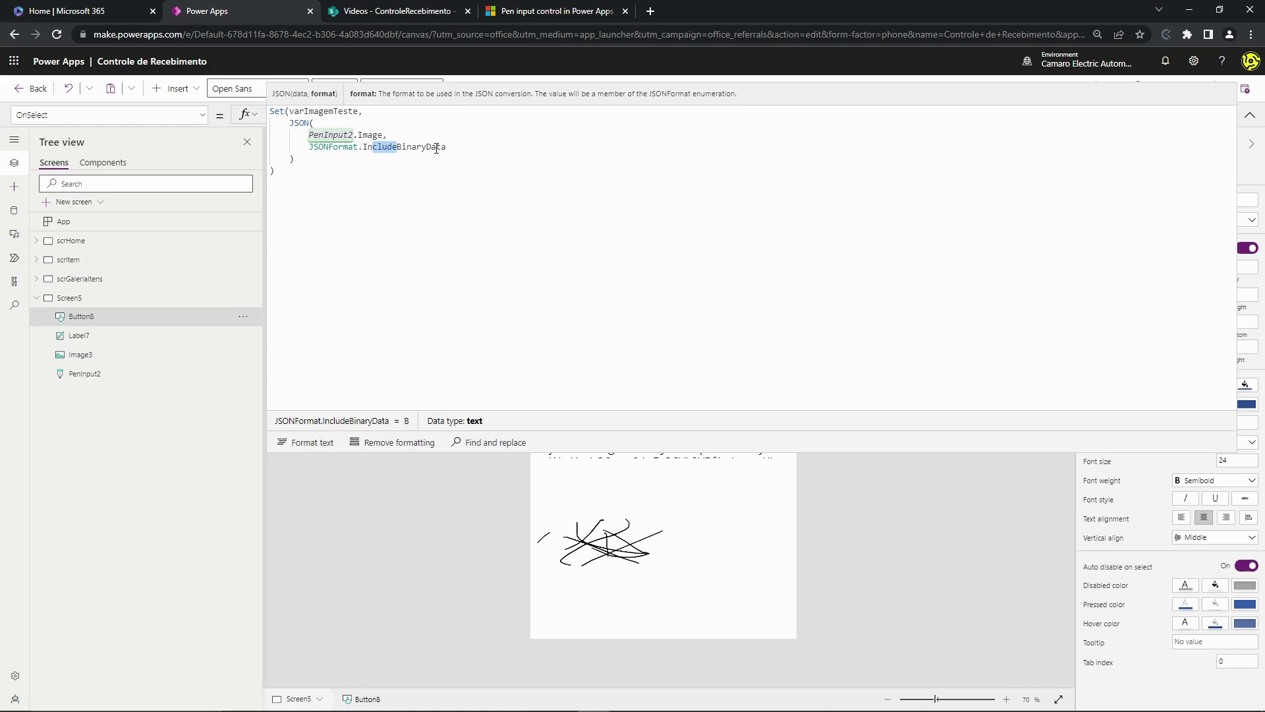
left_click(1249, 115)
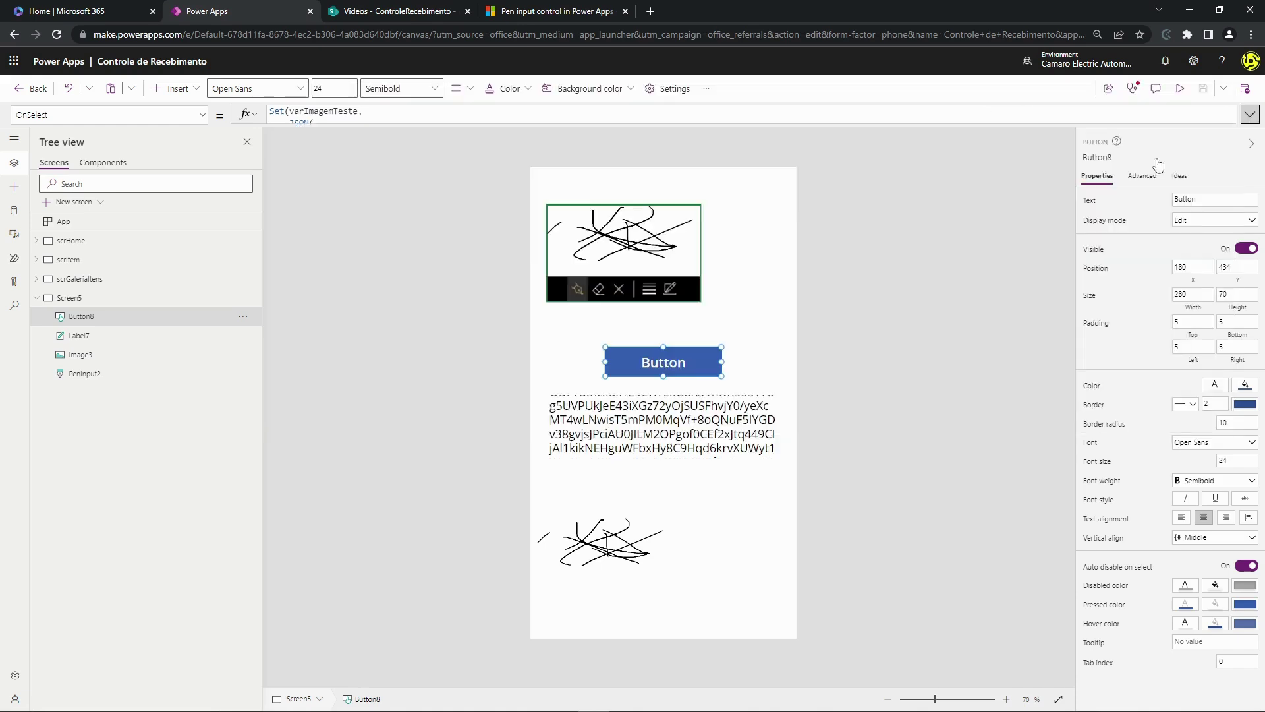
left_click(636, 413)
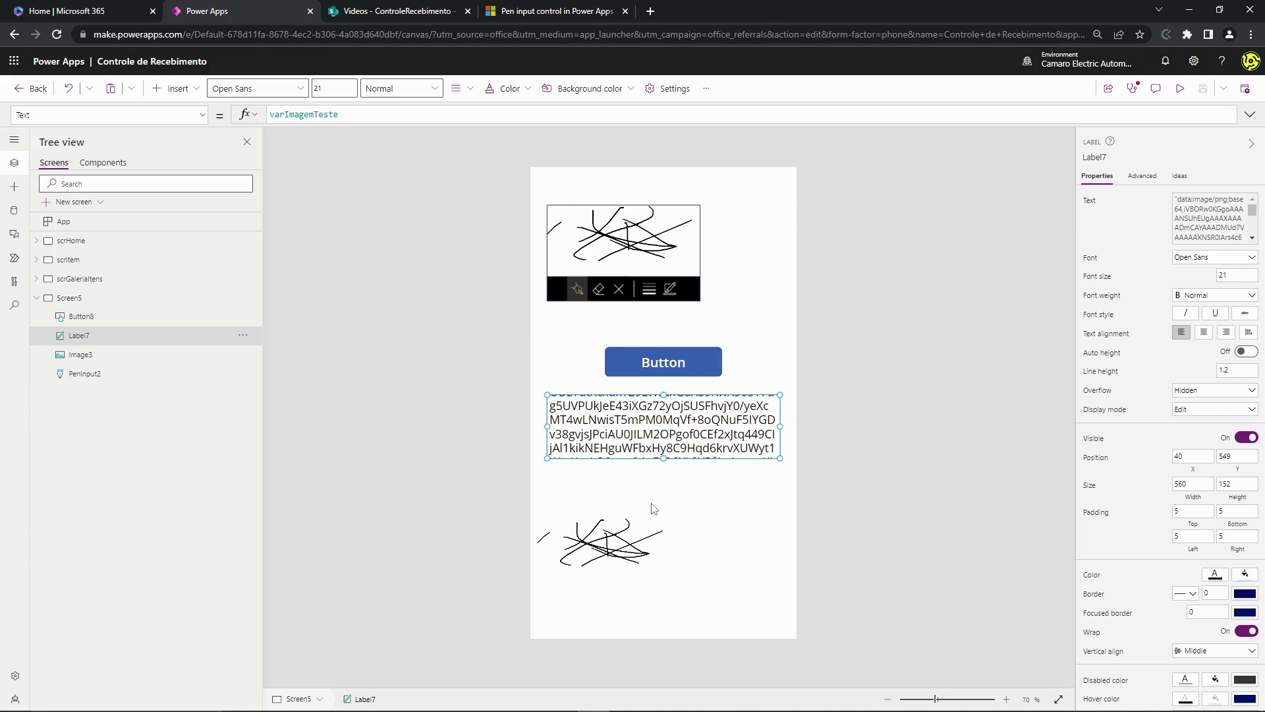
- Delete the Image3 signature test image from Screen5
left_click(609, 564)
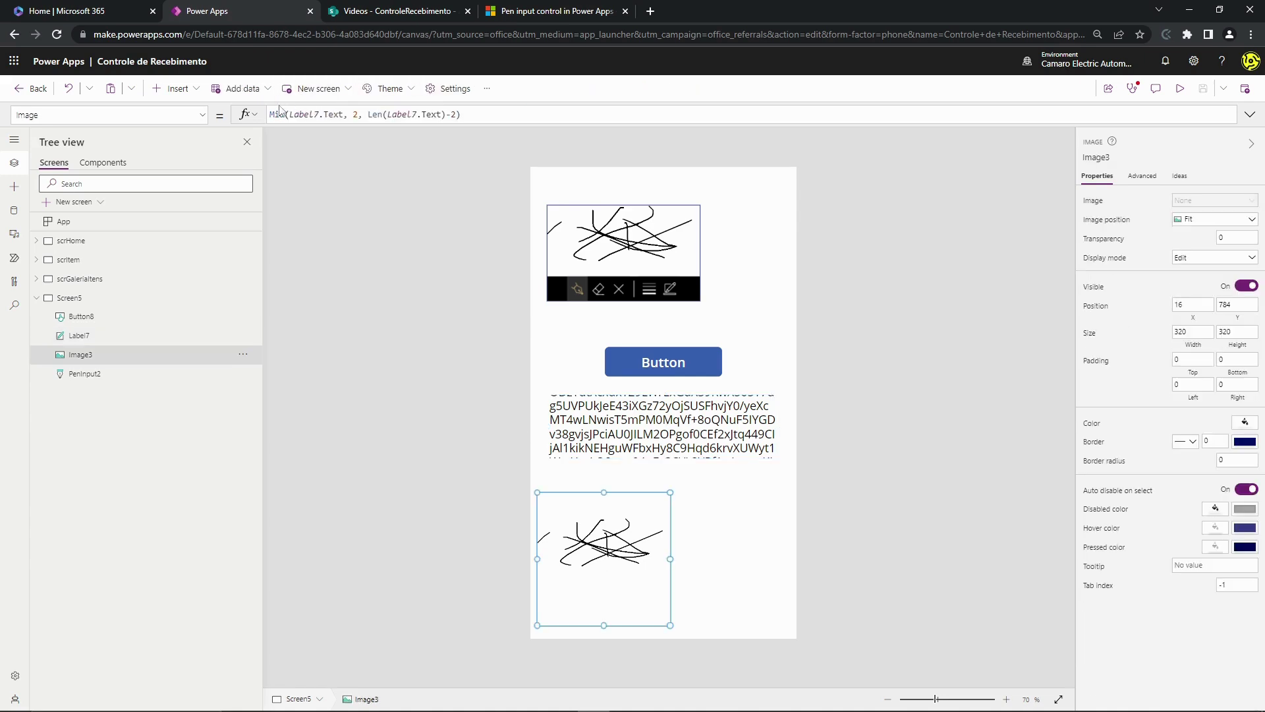
left_click_drag(271, 114, 462, 114)
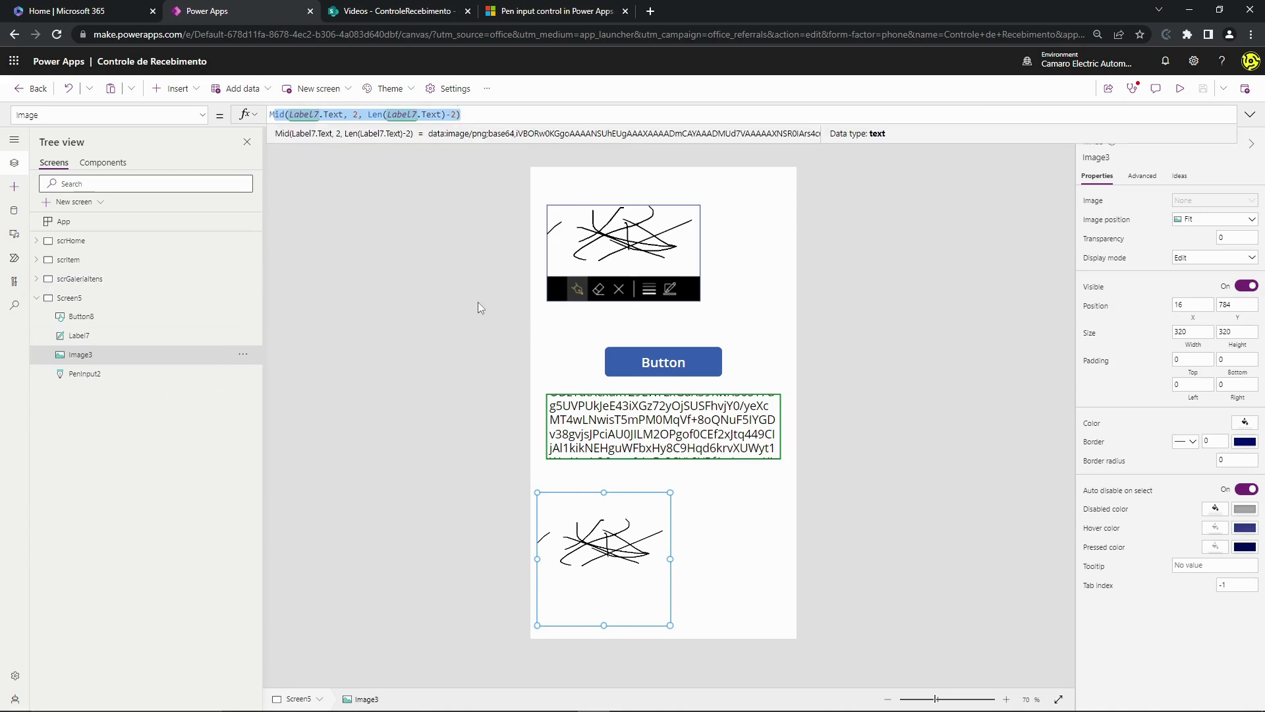
left_click(760, 574)
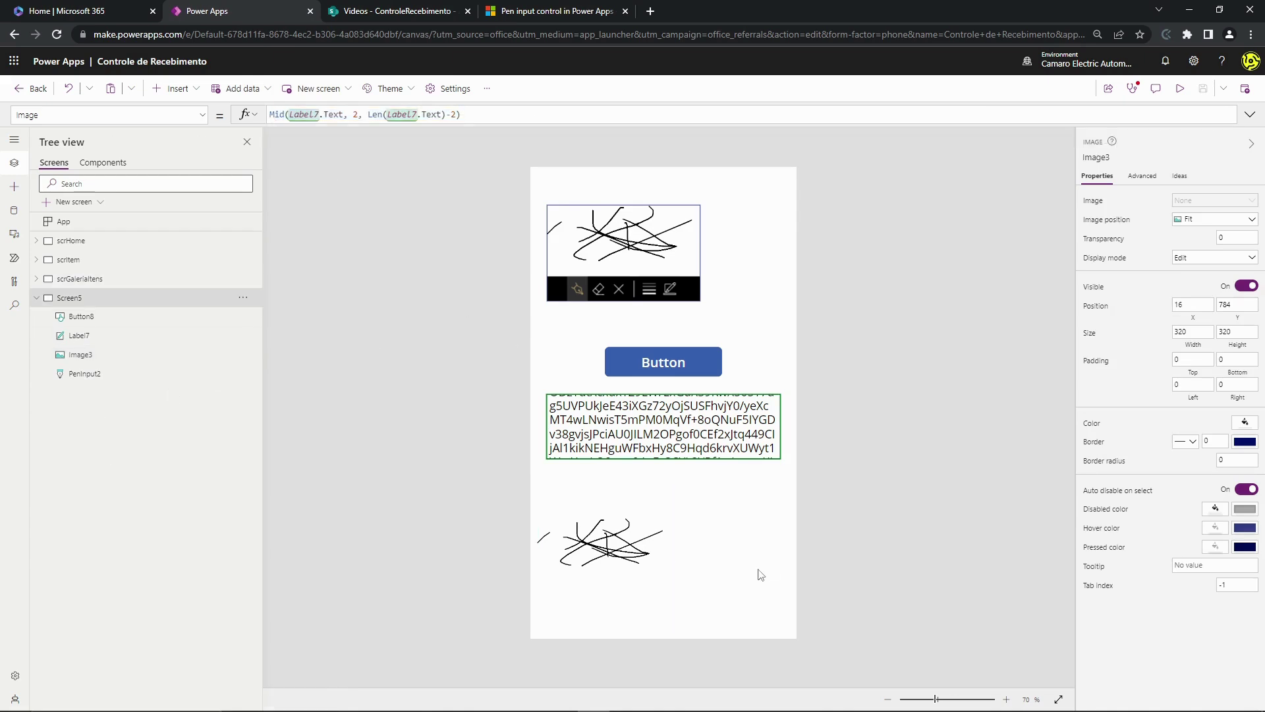
left_click(609, 561)
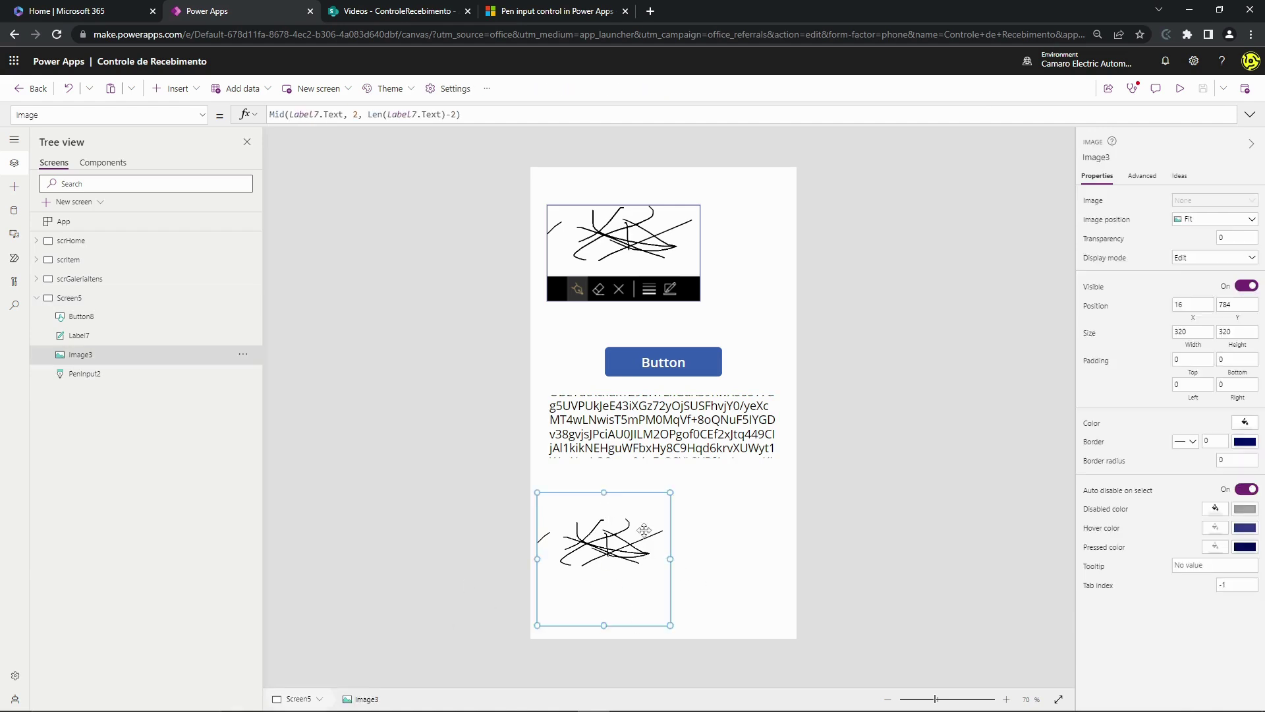
key("Delete")
- Delete Label7, Button8 and PenInput2, then delete the empty Screen5 itself
left_click(631, 473)
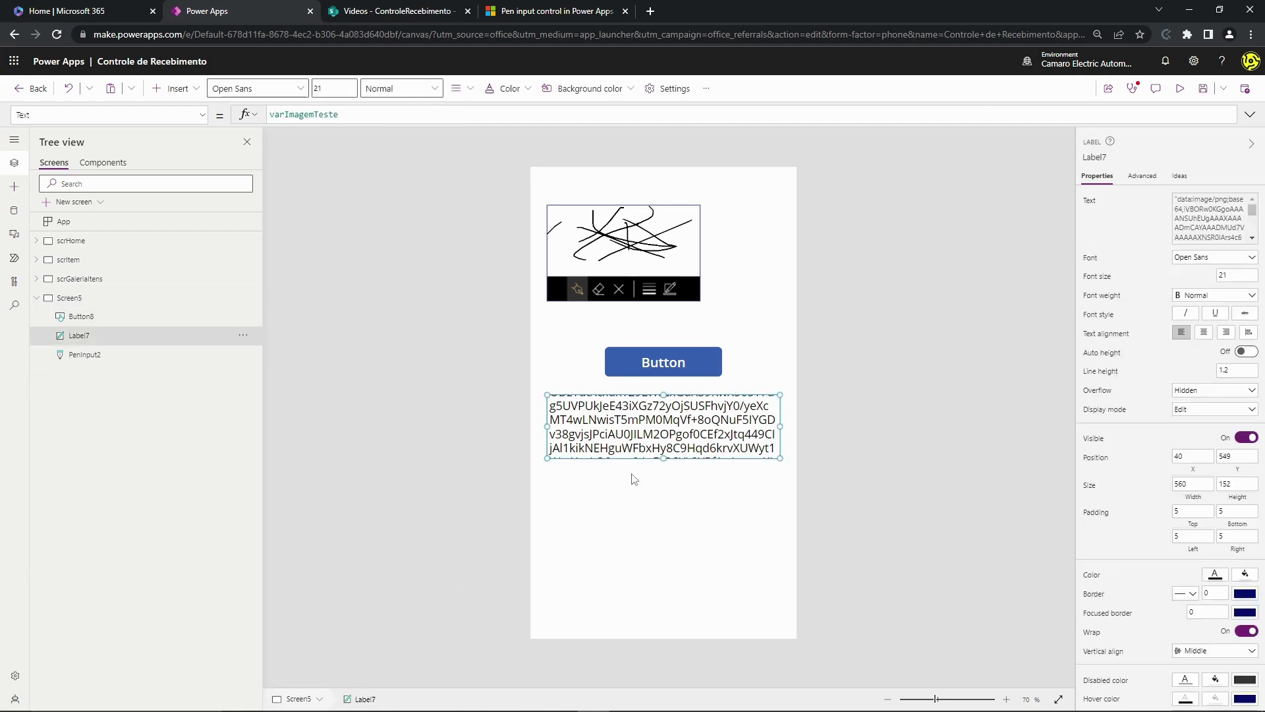
key("Delete")
left_click(661, 368)
key("Delete")
left_click(204, 316)
key("Delete")
left_click(243, 302)
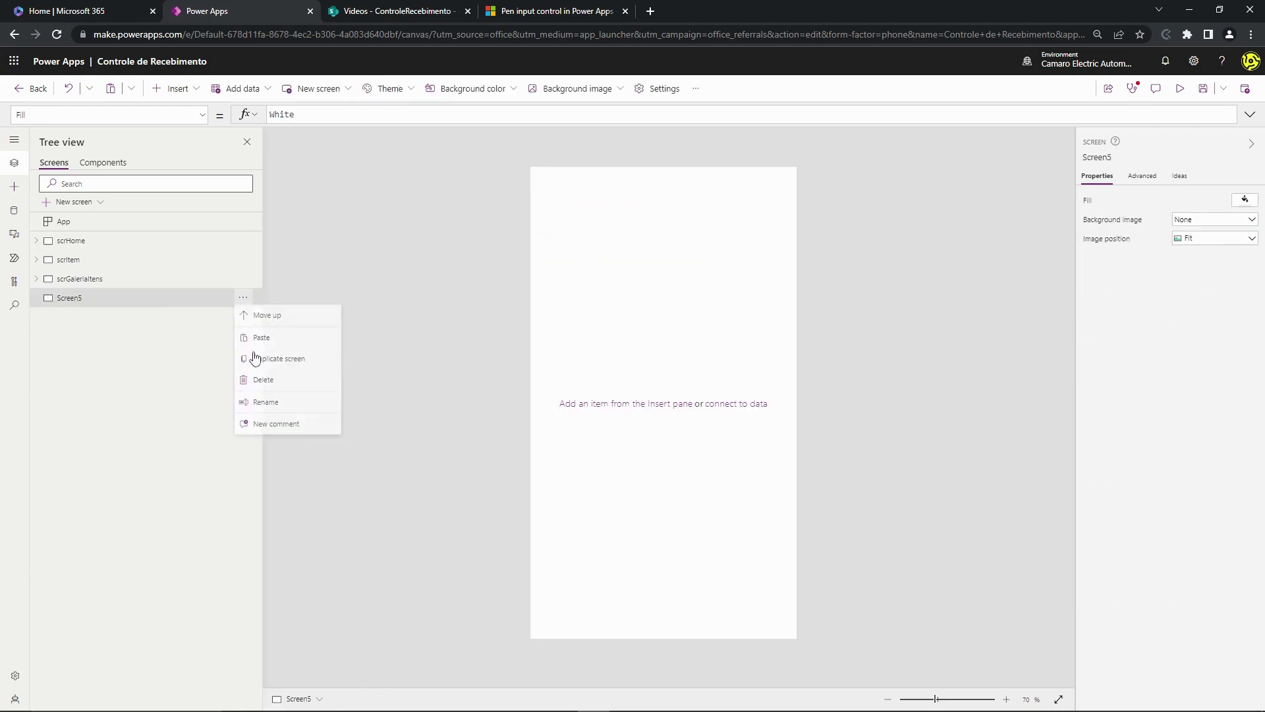
left_click(236, 440)
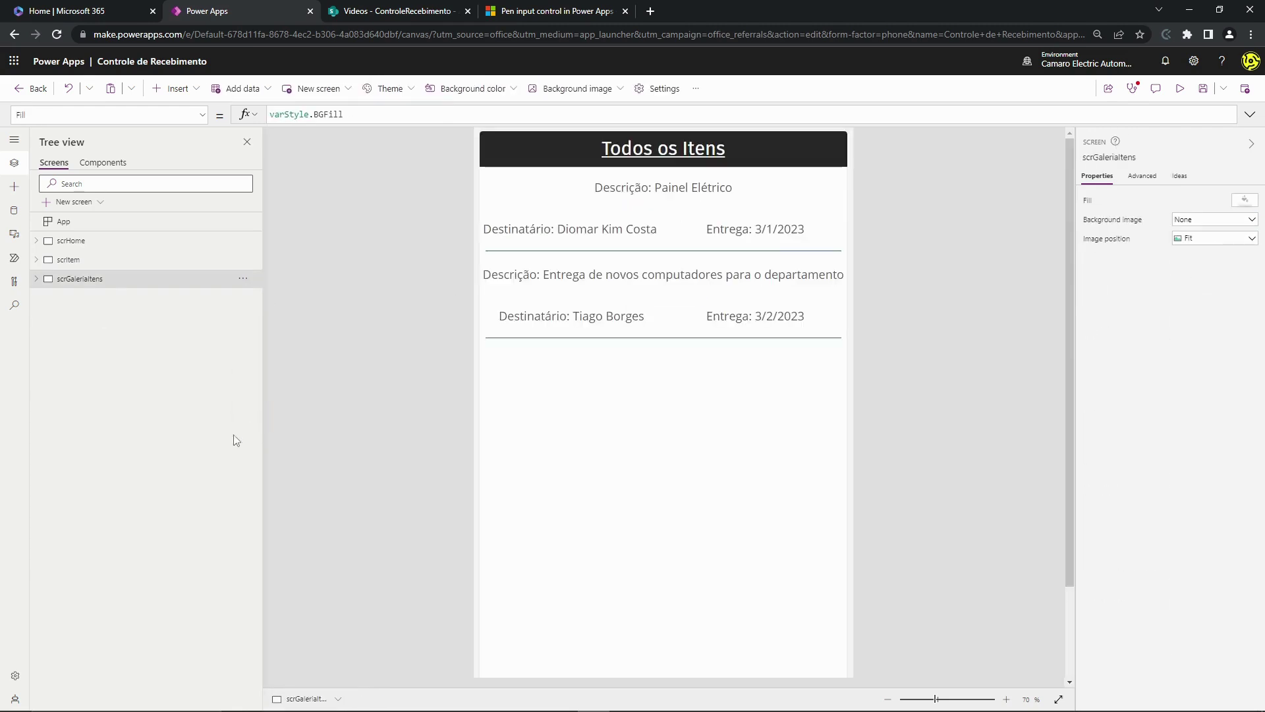
- Go via scrHome to the scrItem 'Novo item' form and scroll down to its signature field
left_click(104, 244)
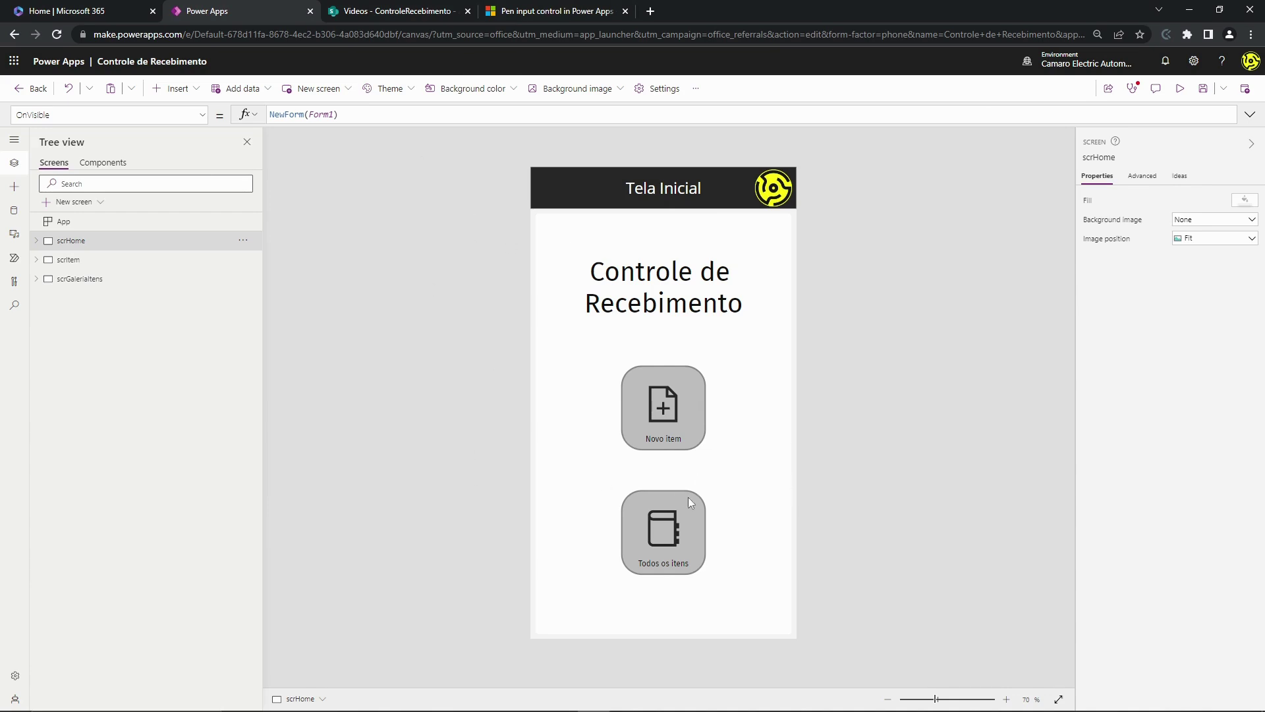
left_click(701, 411, "alt")
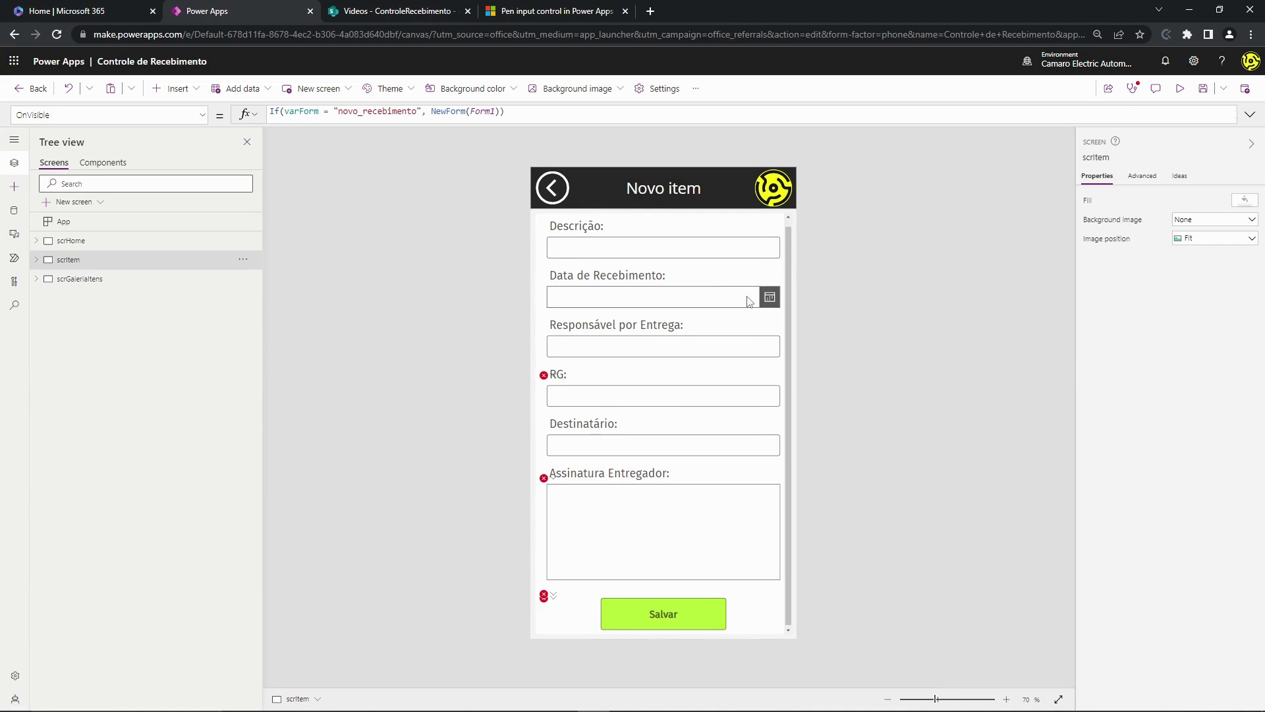
scroll(755, 290, "down", 1)
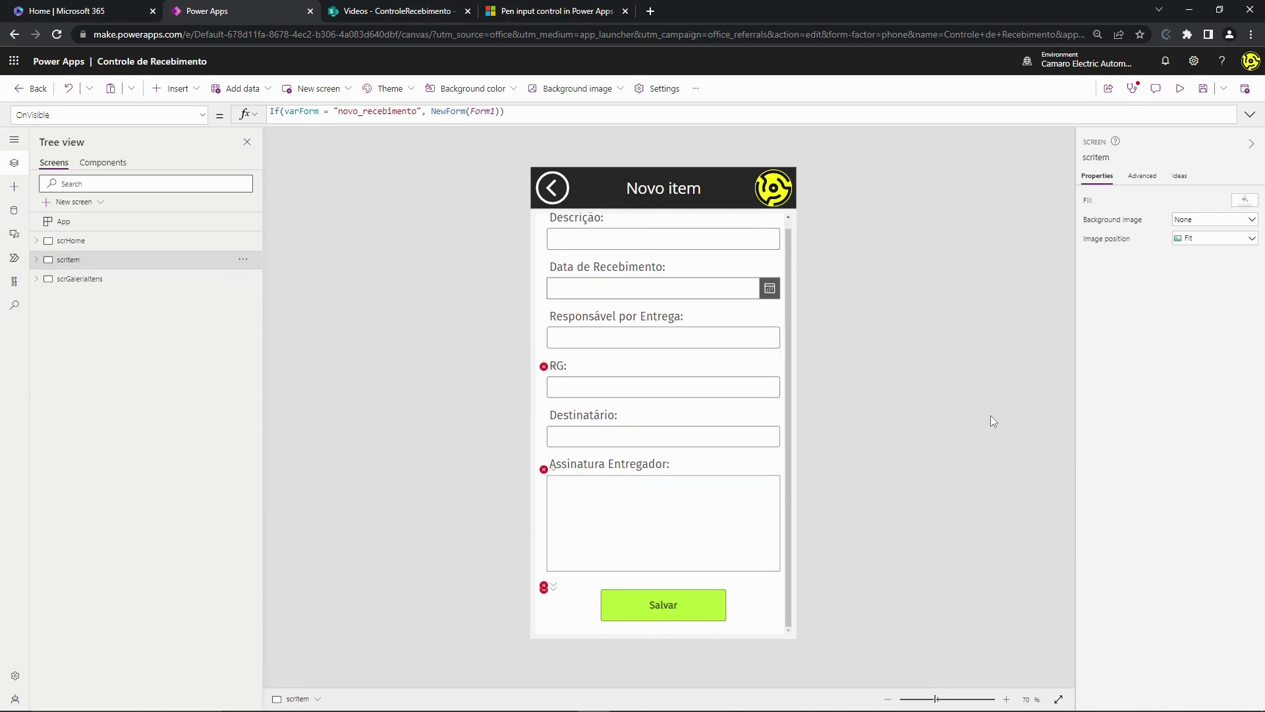
- Set Show controls to Off on PenInput1 in the Assinatura Entregador card
left_click(683, 545)
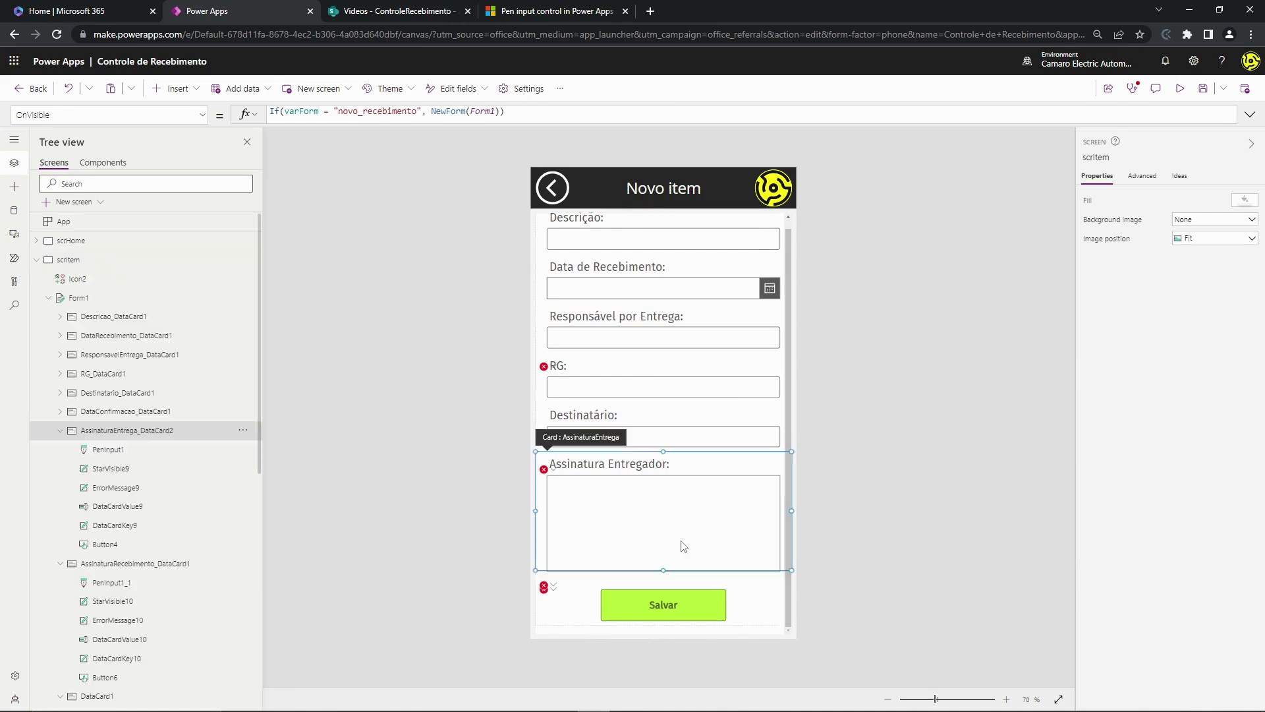
left_click(613, 526)
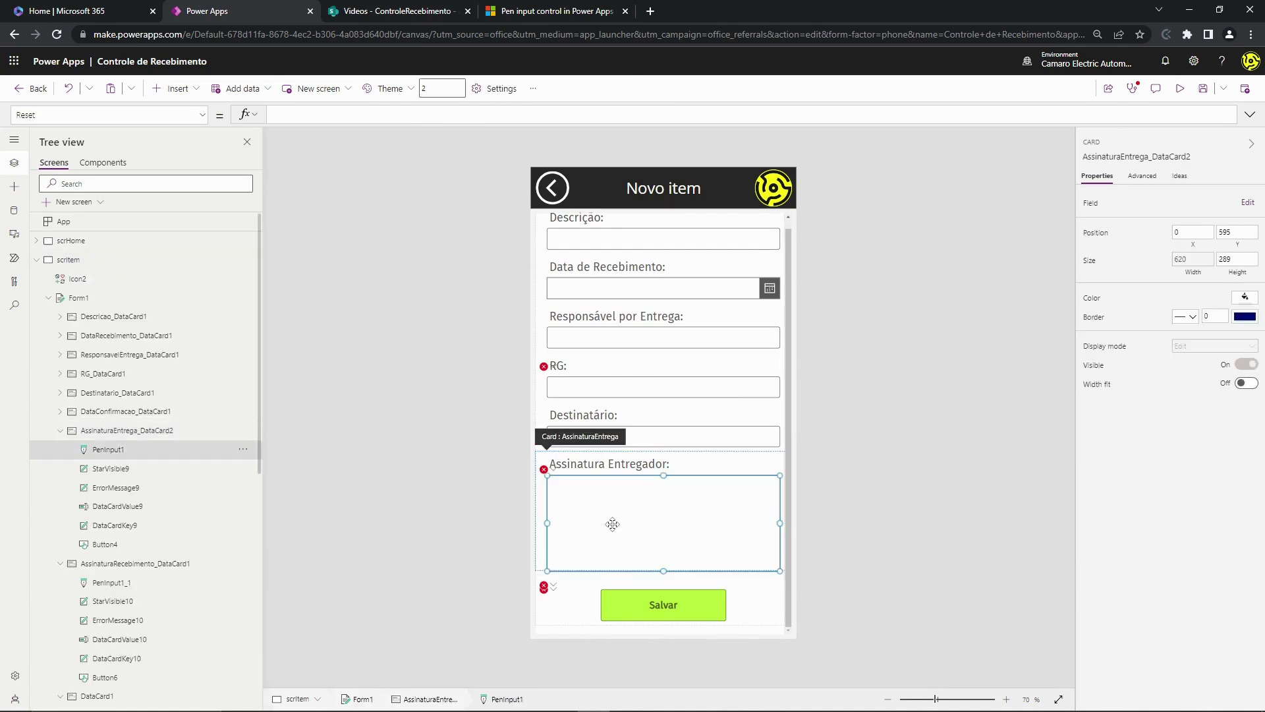
scroll(99, 416, "down", 2)
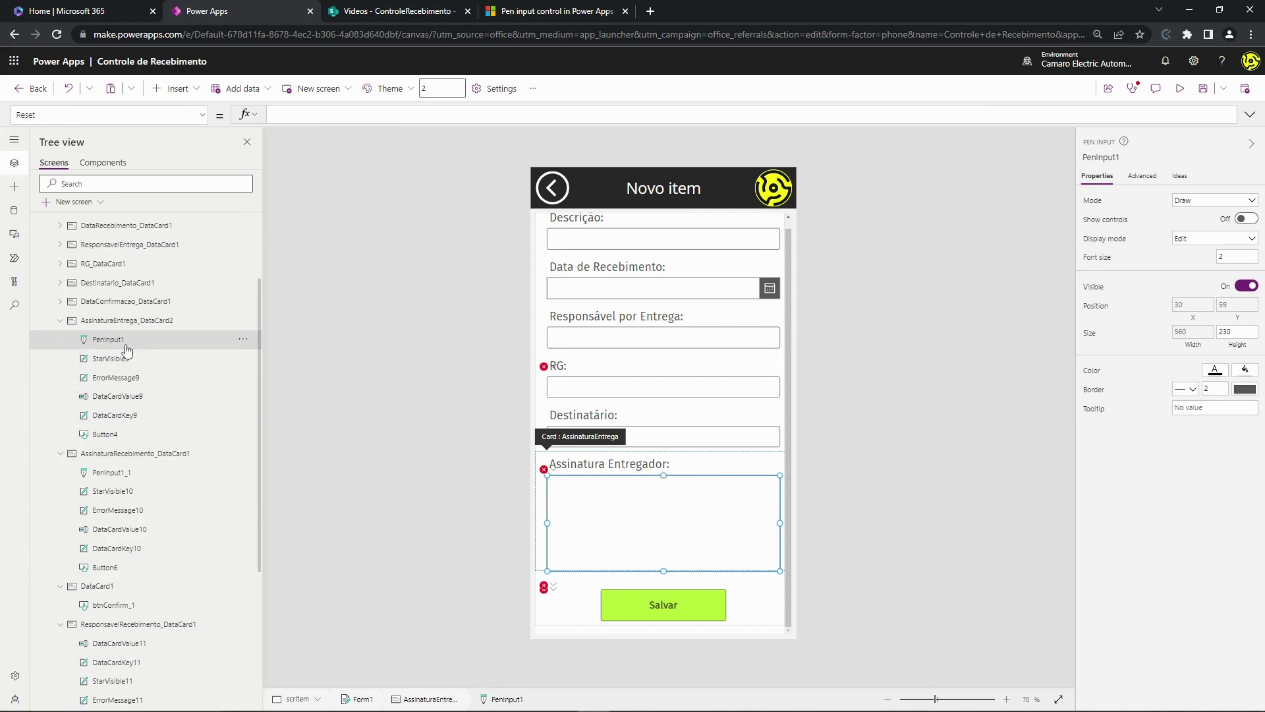
left_click(1245, 220)
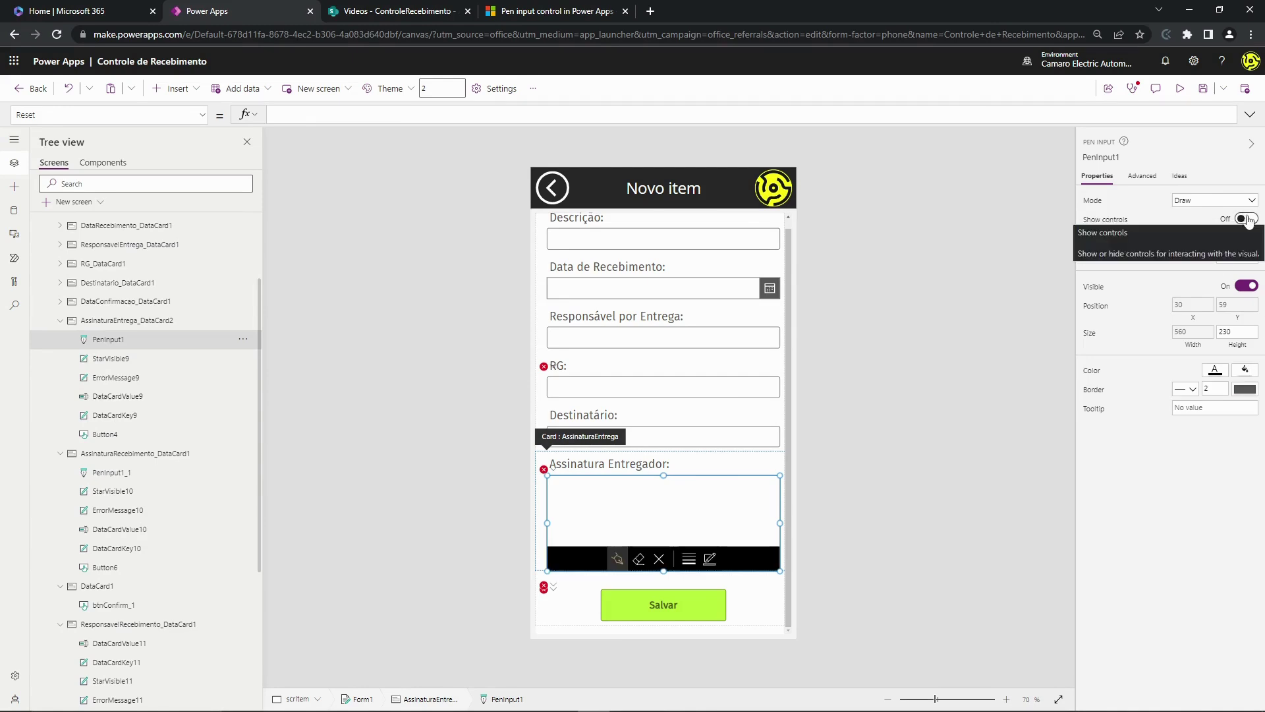
left_click(1248, 220)
left_click(1248, 219)
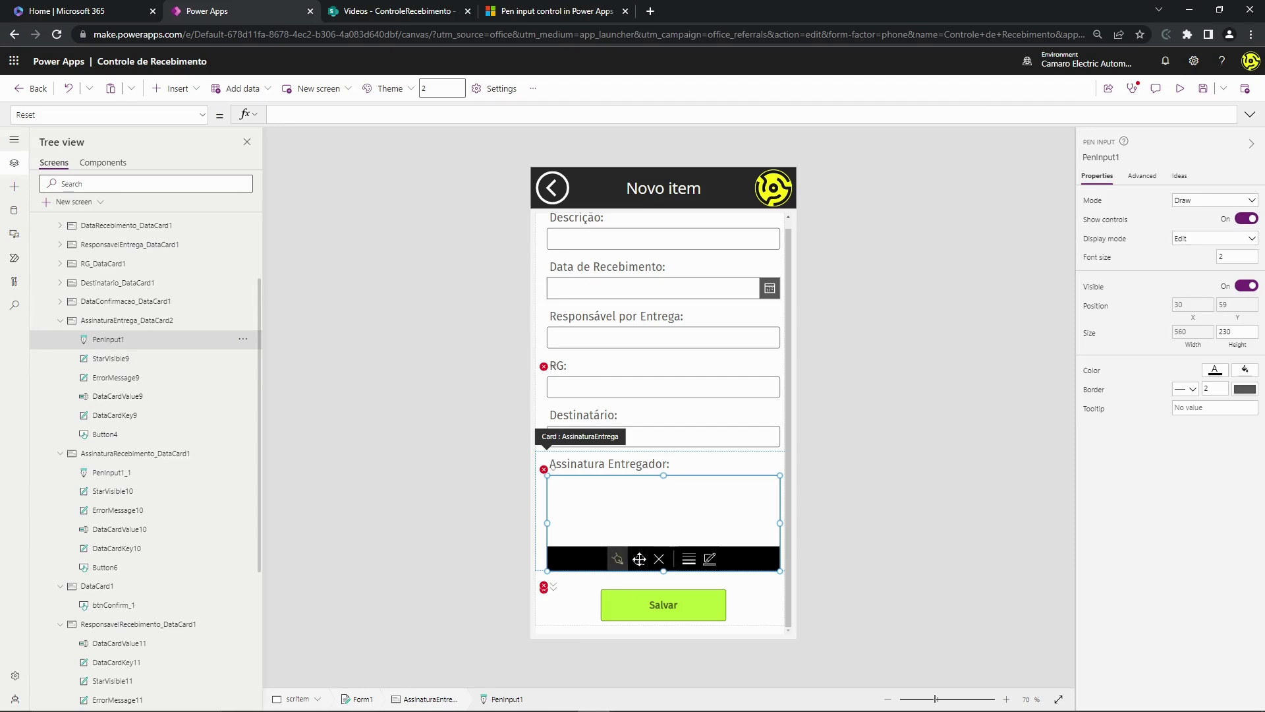
left_click(1244, 219)
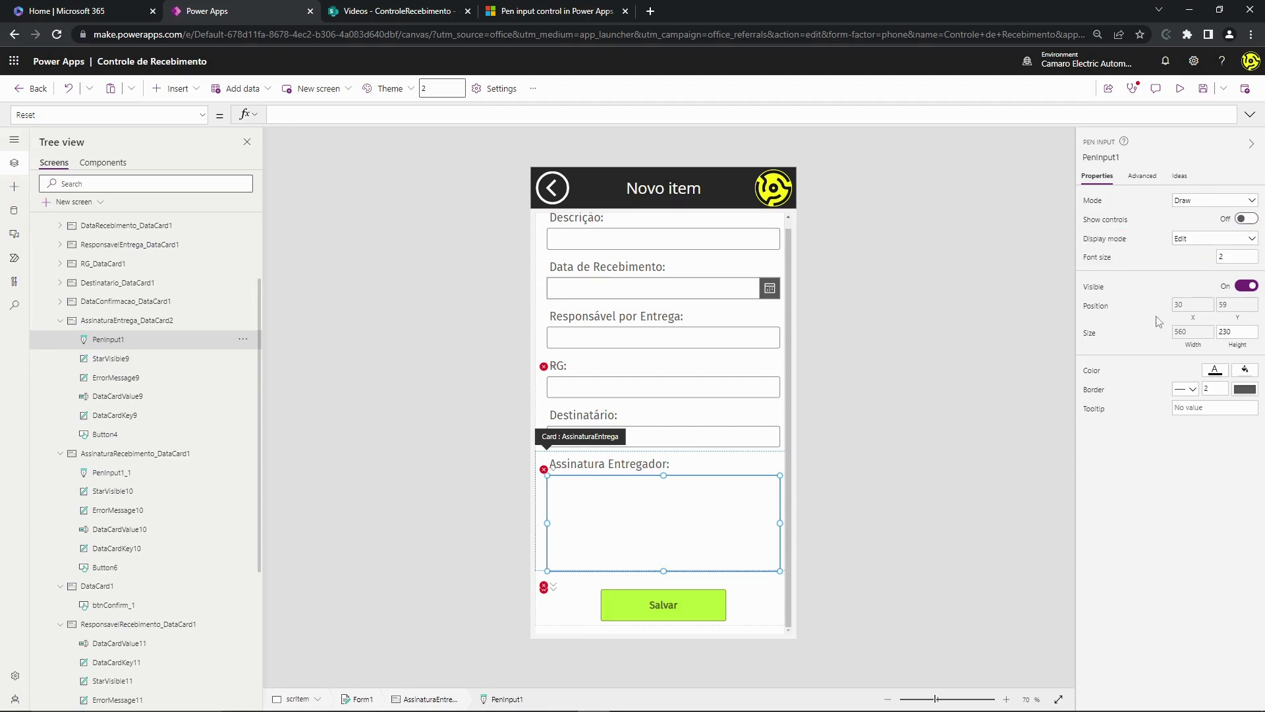
left_click(719, 507)
left_click(719, 507)
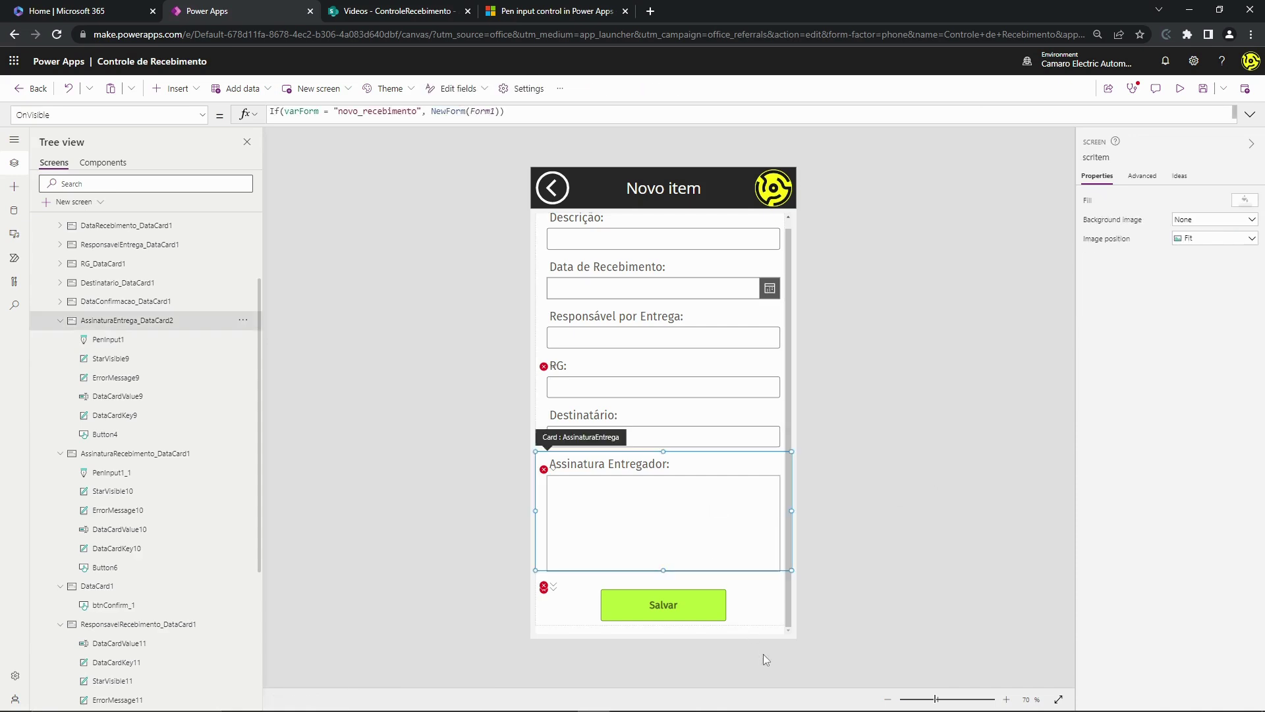
left_click(599, 525)
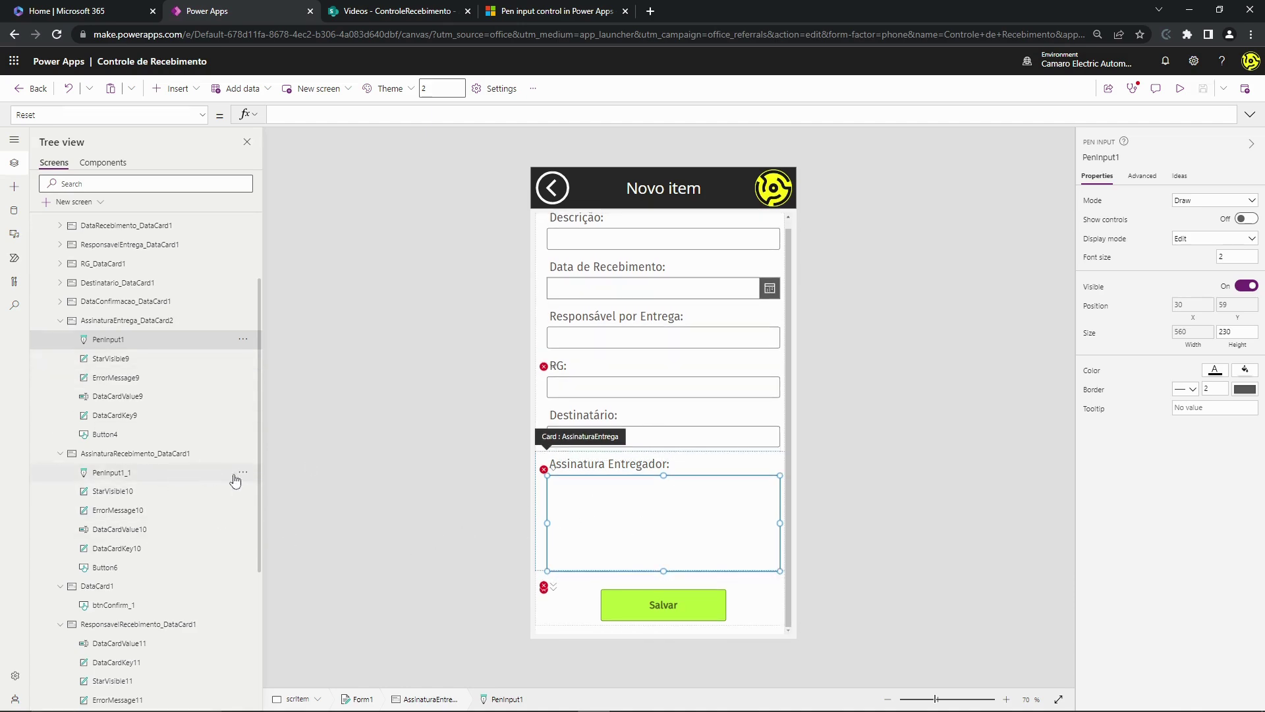
- Collapse and expand the form's data cards in the Tree view, ending on PenInput1
left_click(665, 456)
left_click(652, 541)
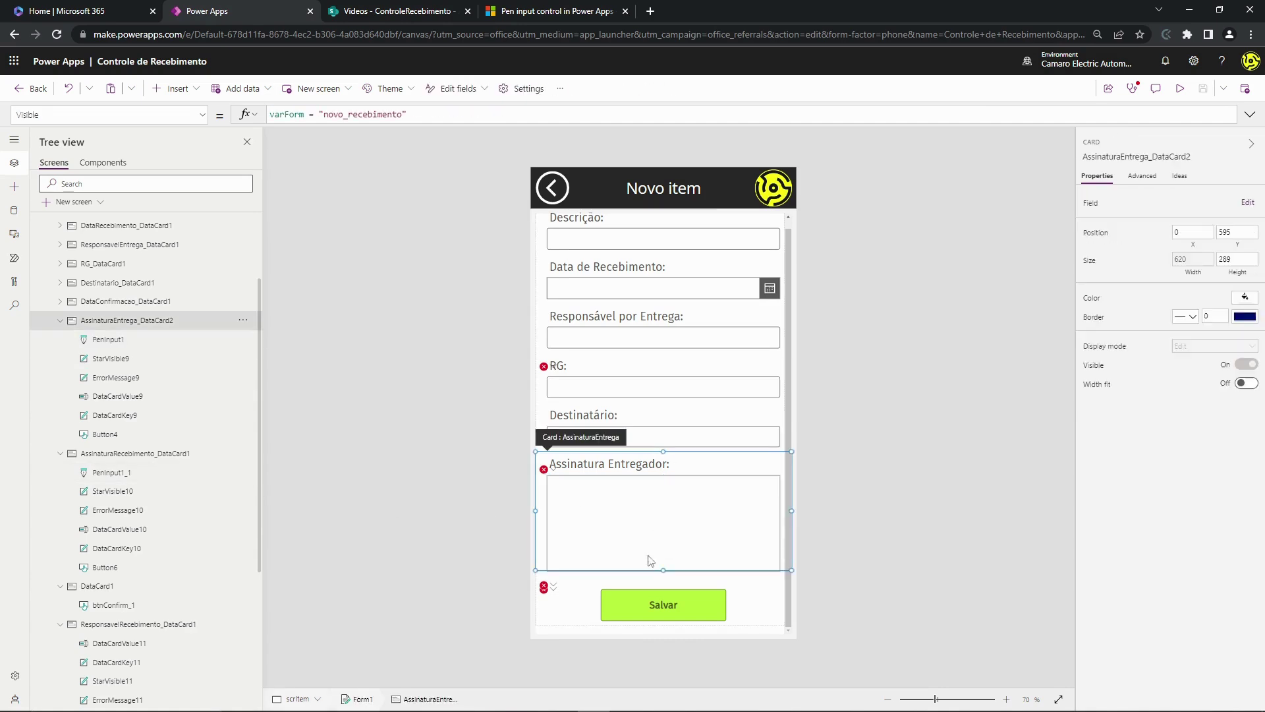
left_click(60, 321)
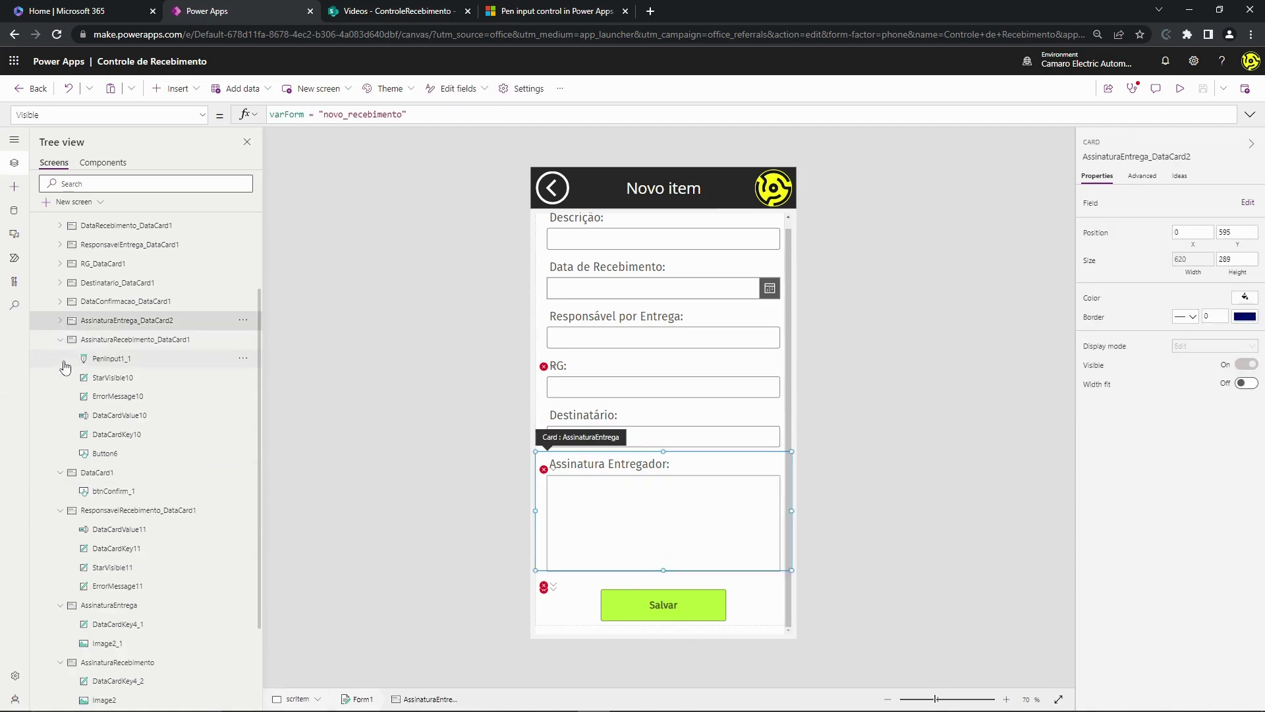
left_click(60, 339)
left_click(60, 321)
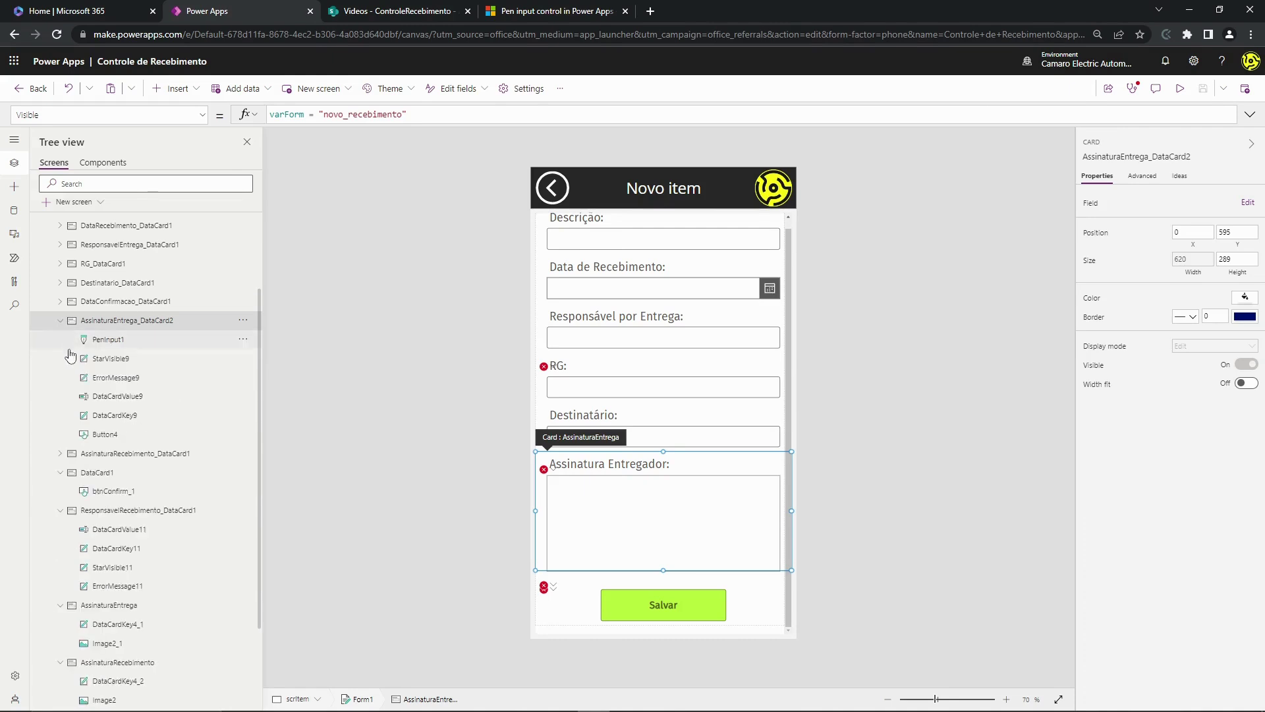
left_click(60, 472)
left_click(60, 491)
left_click(60, 510)
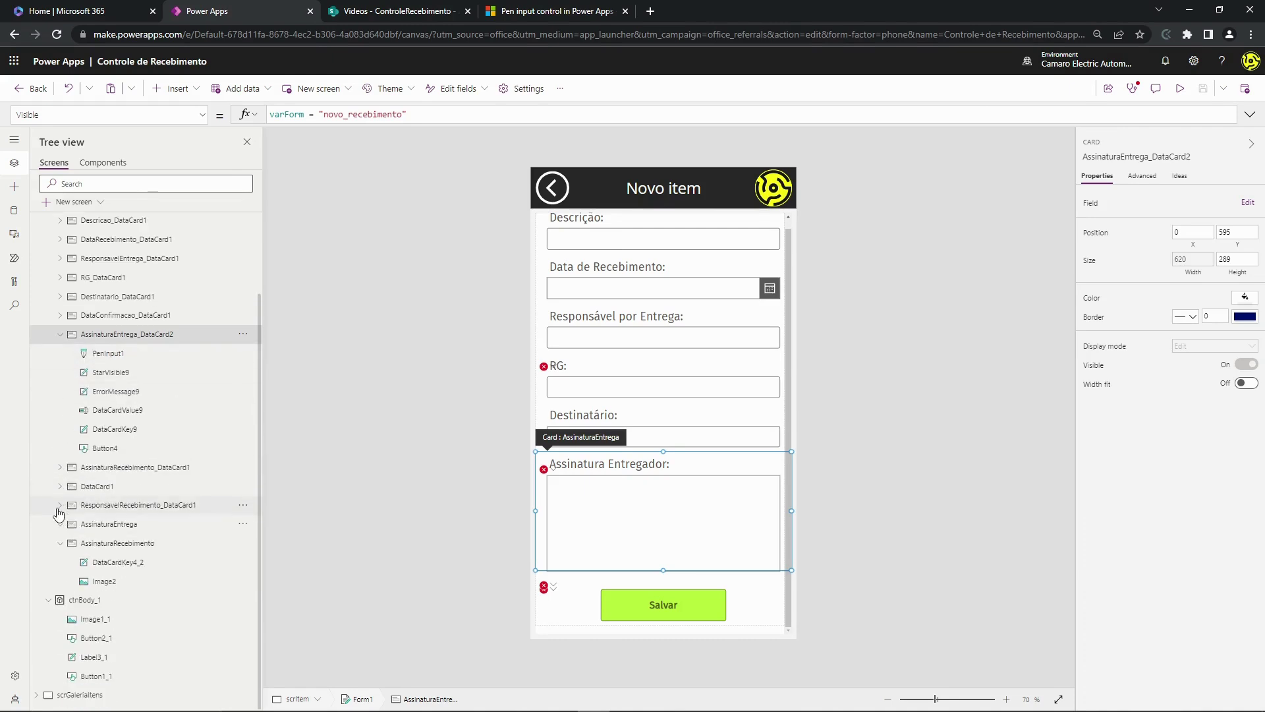
left_click(96, 360)
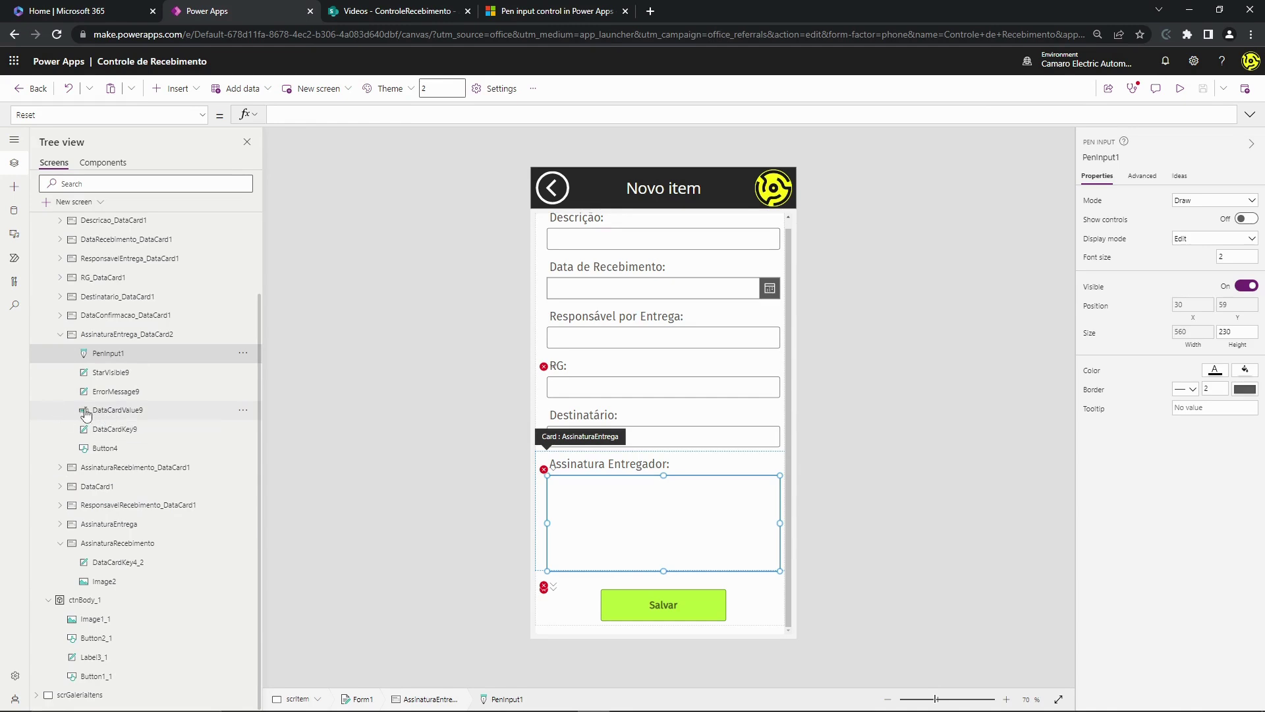
left_click(105, 413)
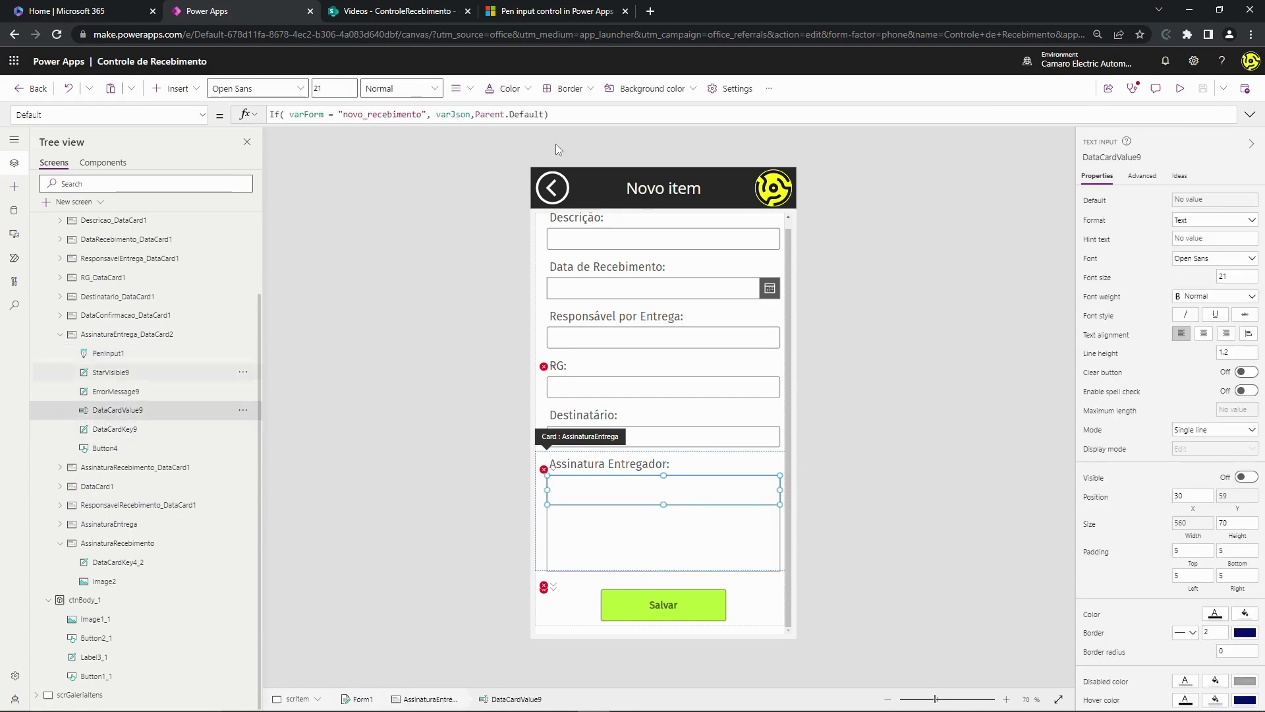
left_click(493, 116)
double_click(449, 115)
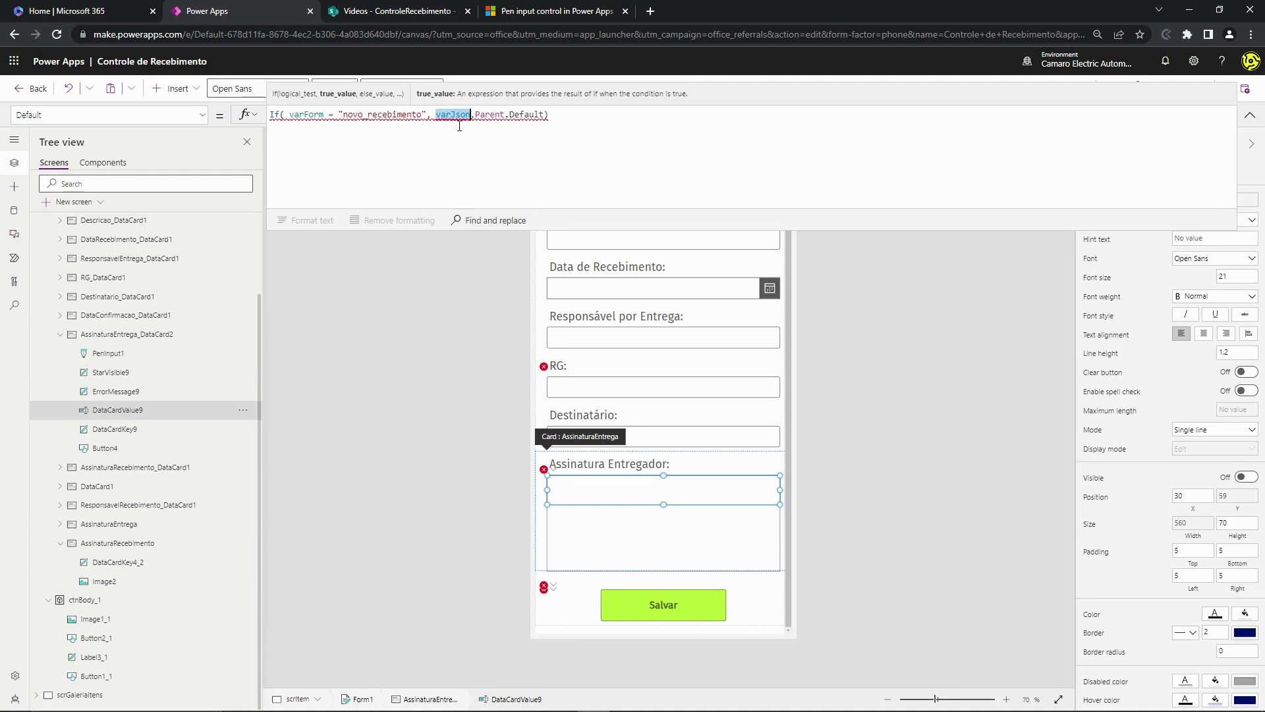
left_click(459, 167)
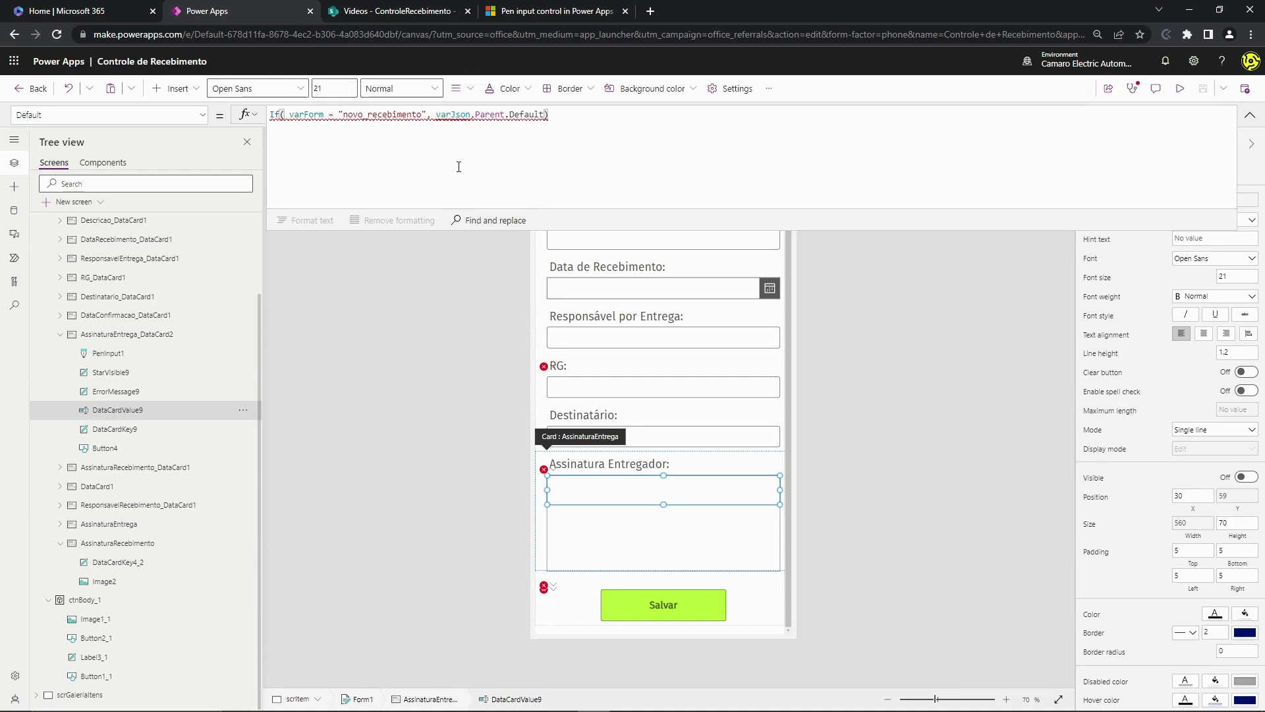
left_click(1250, 115)
left_click(922, 366)
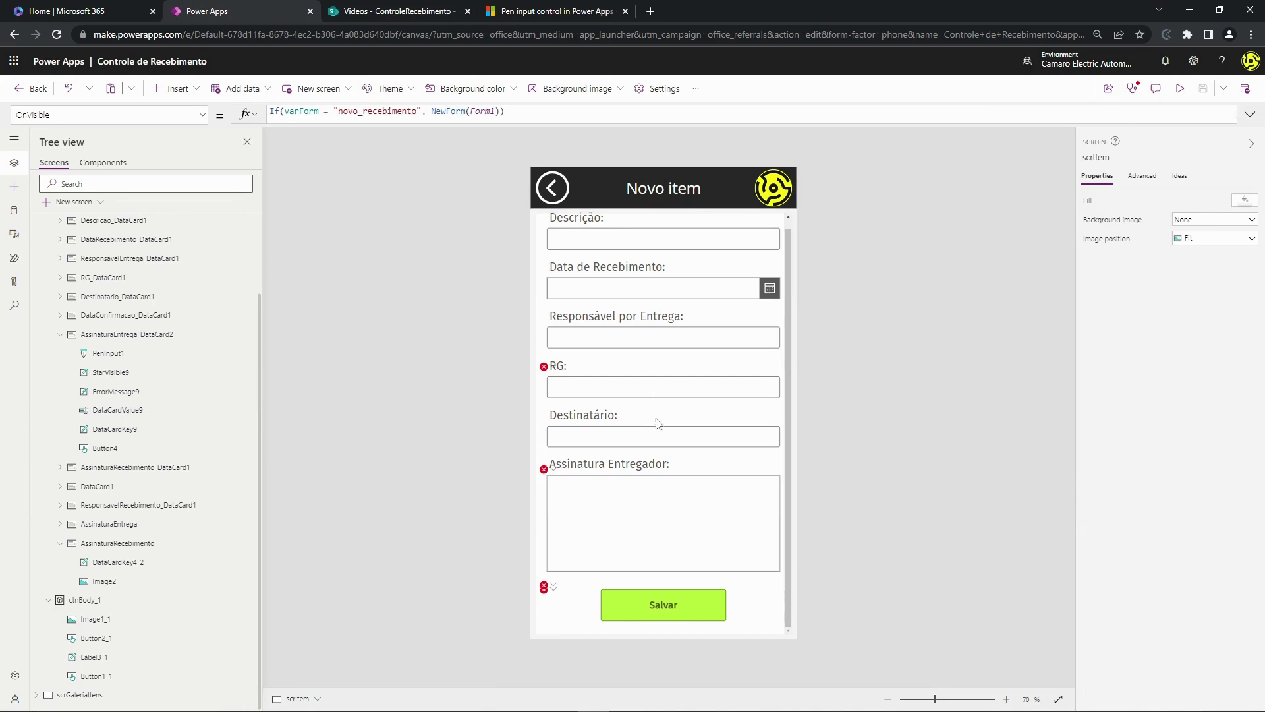
- Paste the If(varForm…) block setting varJson to the pen image JSON above SubmitForm(Form1) in btnConfirm_1's OnSelect
left_click(681, 603)
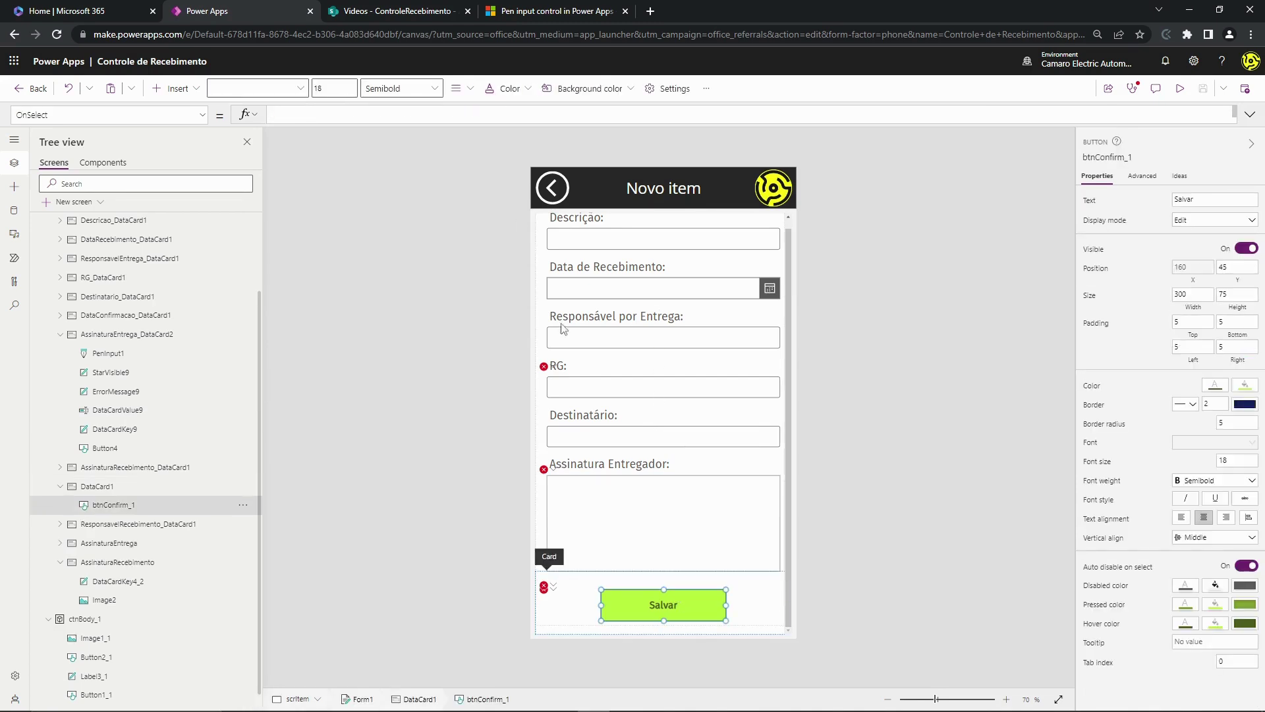
left_click_drag(477, 123, 462, 420)
left_click(467, 227)
left_click(388, 127)
left_click(332, 112)
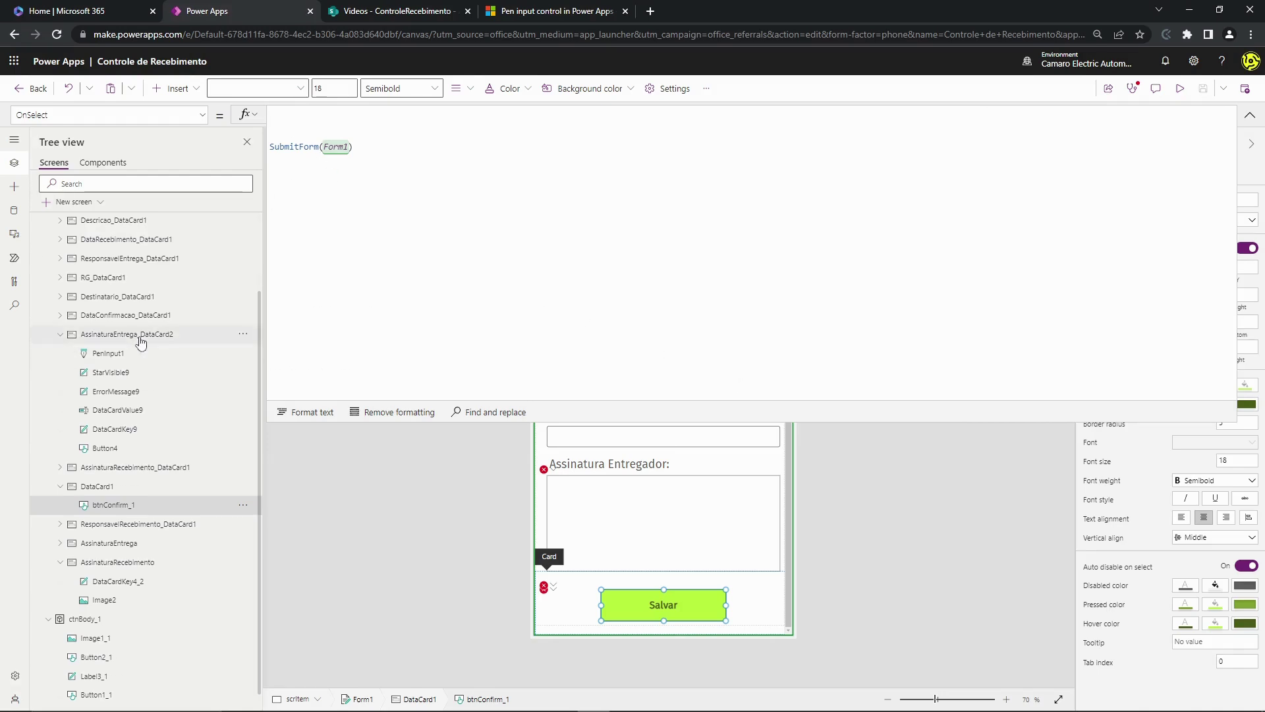
type("If( varForm = \"novo_recebimento\", Set(     varJson,     JSON(         PenInput1.Image,         JSONFormat.IncludeBinaryData     ) ) ,  varForm = \"assinatura\",  Set(     varJson,     JSON(         PenInput1_1.Image,         JSONFormat.IncludeBinaryData     ) ) );")
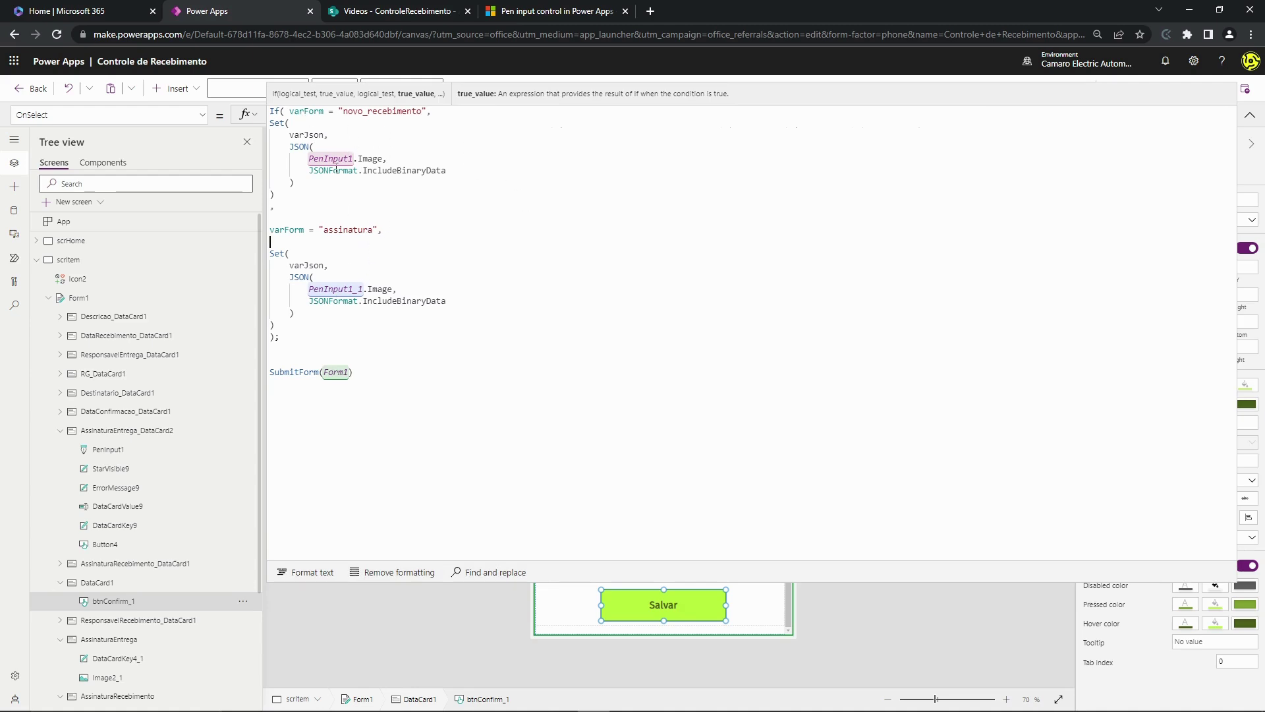
left_click(292, 112)
key("BackSpace")
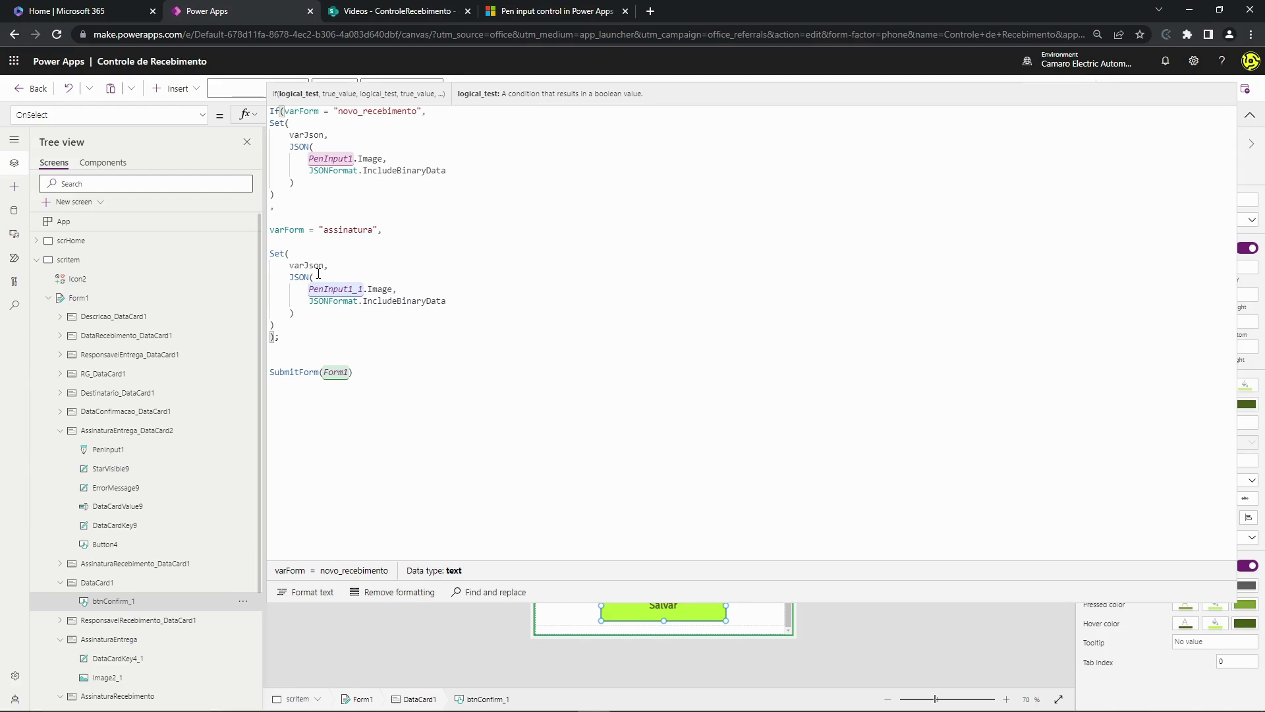
- Review the varForm condition and the PenInput1 and PenInput1_1 JSON calls in the formula
left_click(427, 172)
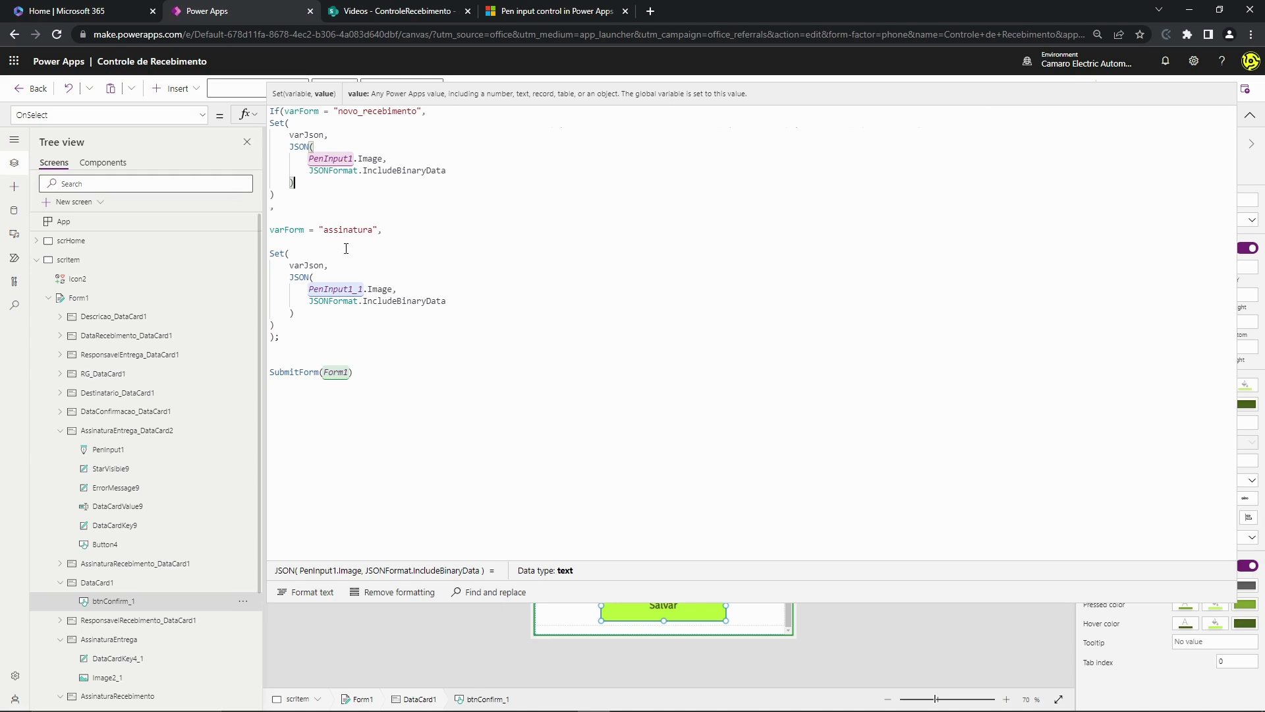
left_click(297, 114)
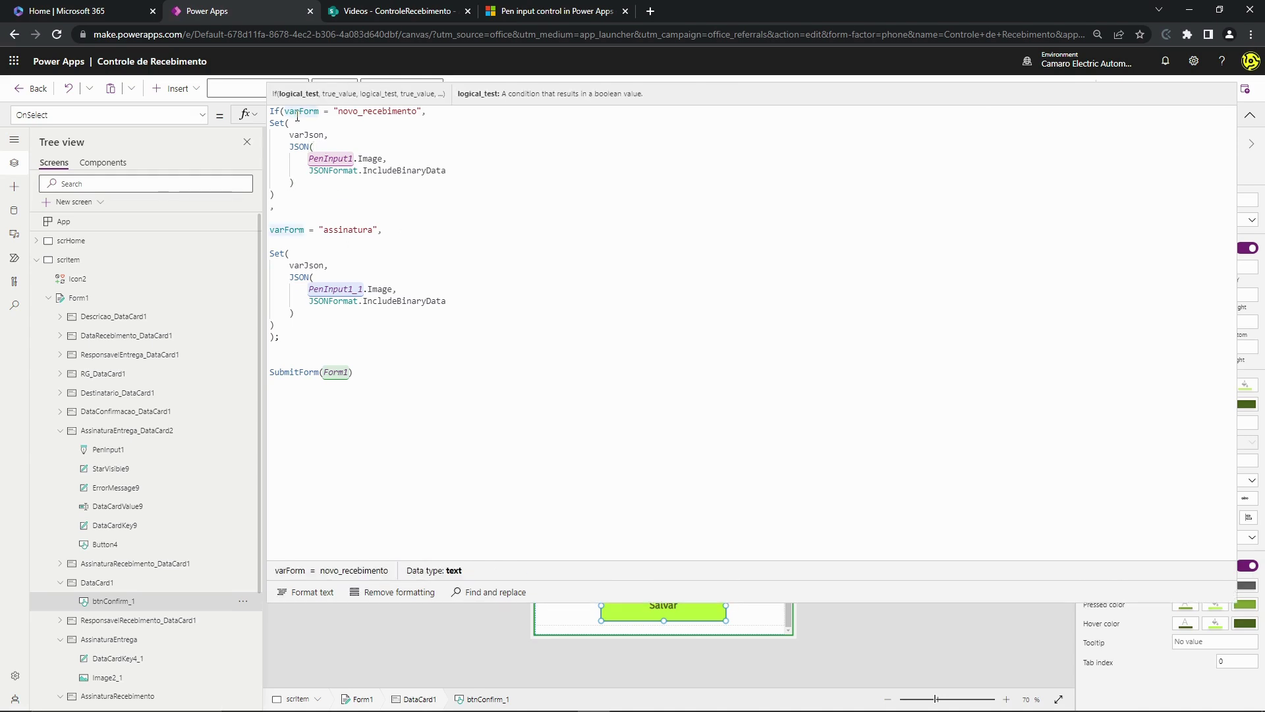
left_click_drag(298, 113, 391, 112)
left_click_drag(343, 231, 373, 231)
left_click(393, 269)
left_click(309, 267)
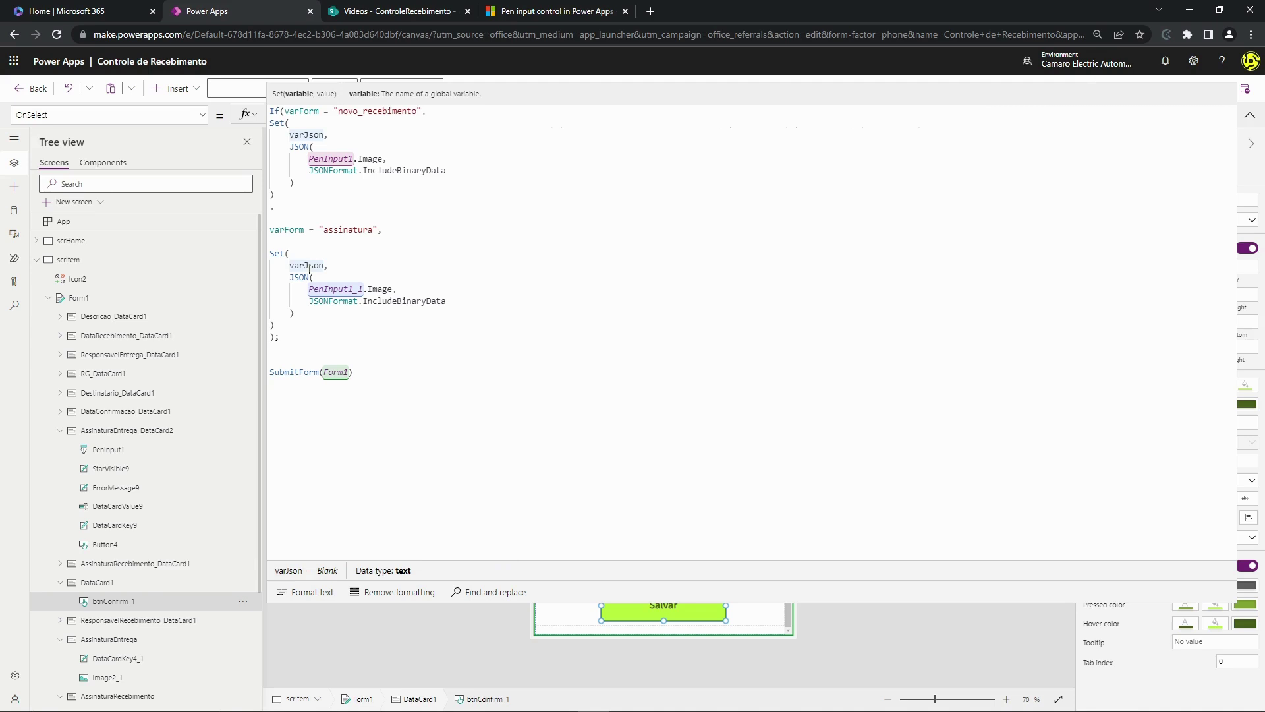
double_click(331, 290)
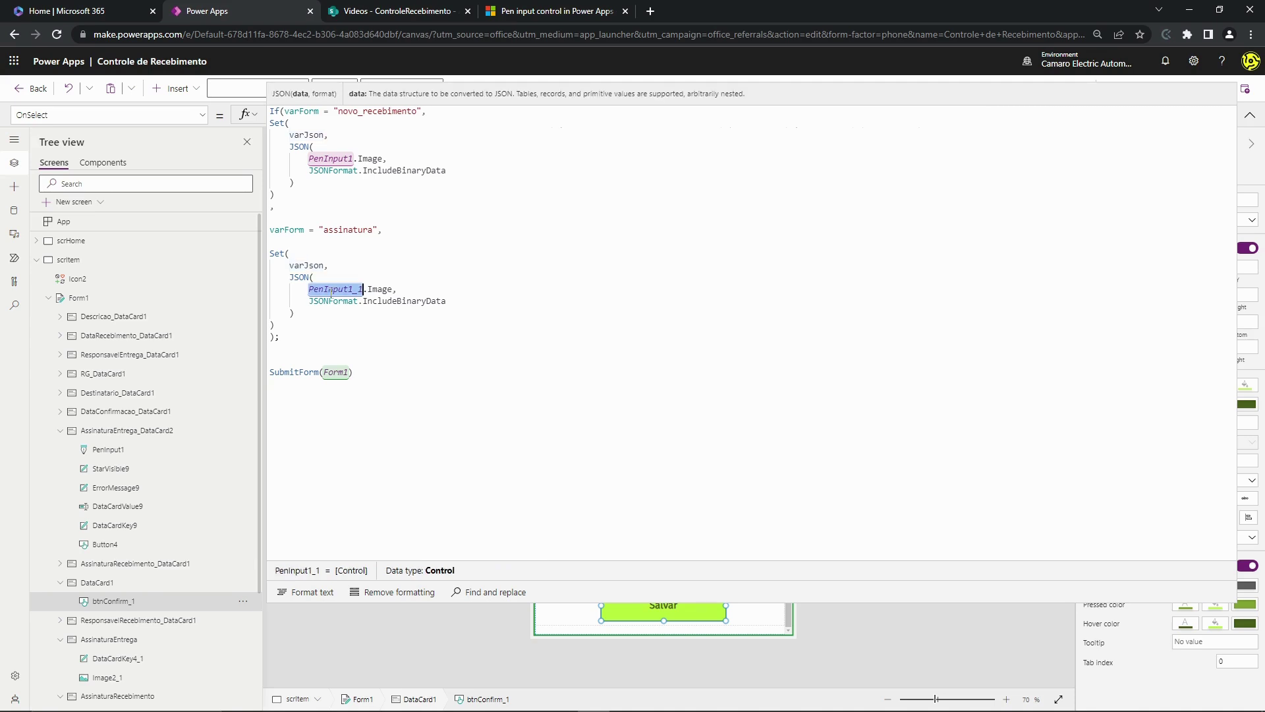
double_click(331, 231)
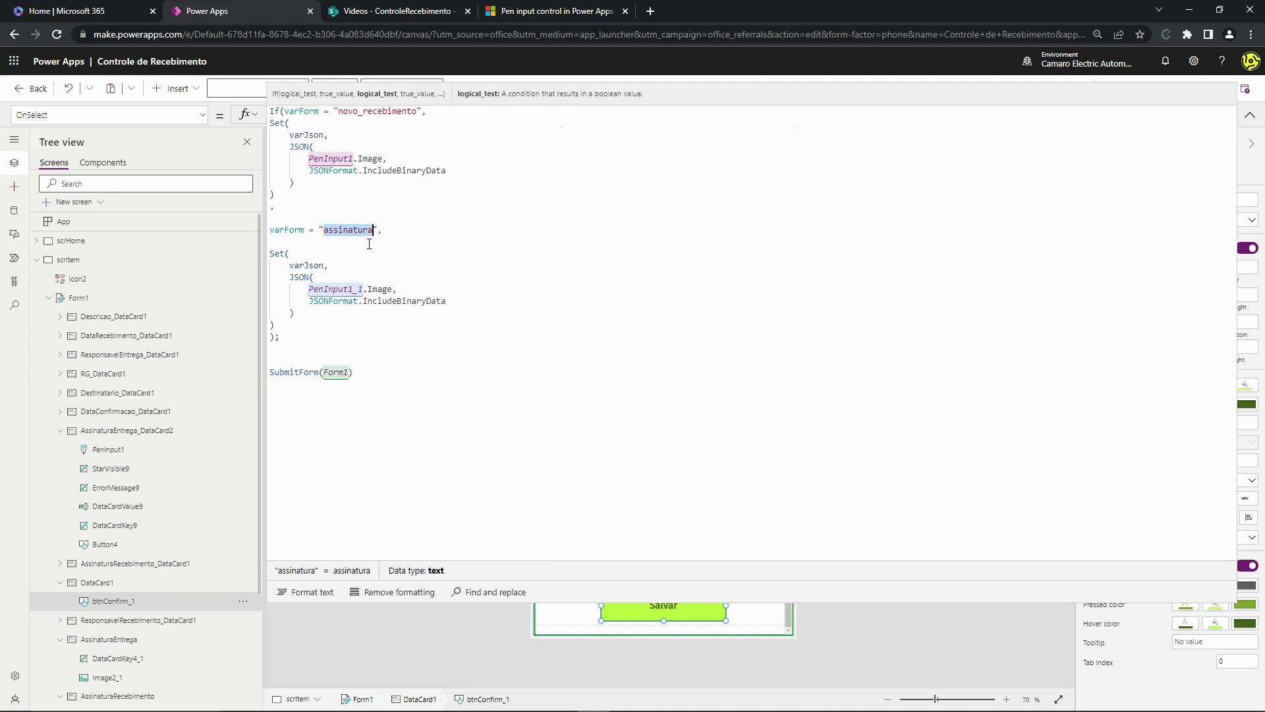
left_click(364, 263)
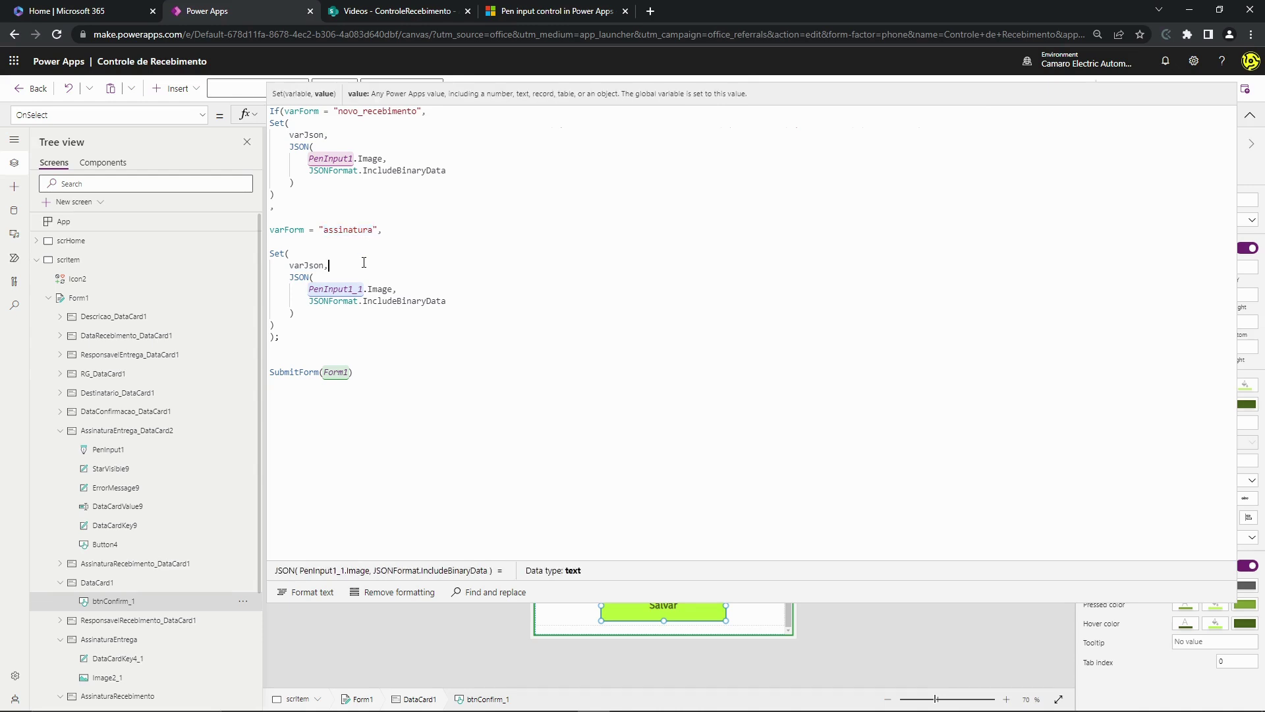
left_click_drag(311, 290, 353, 290)
left_click(339, 197)
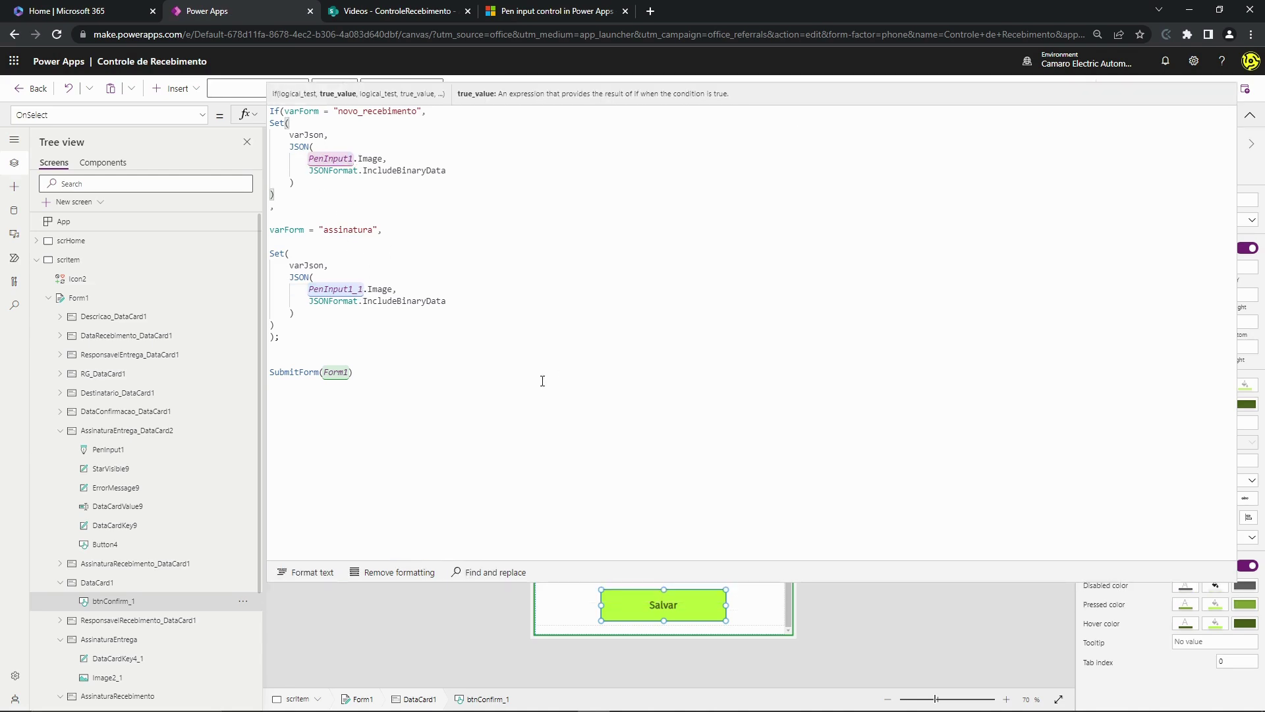
- Preview the app from Tela Inicial and open the Novo item form
left_click(1250, 115)
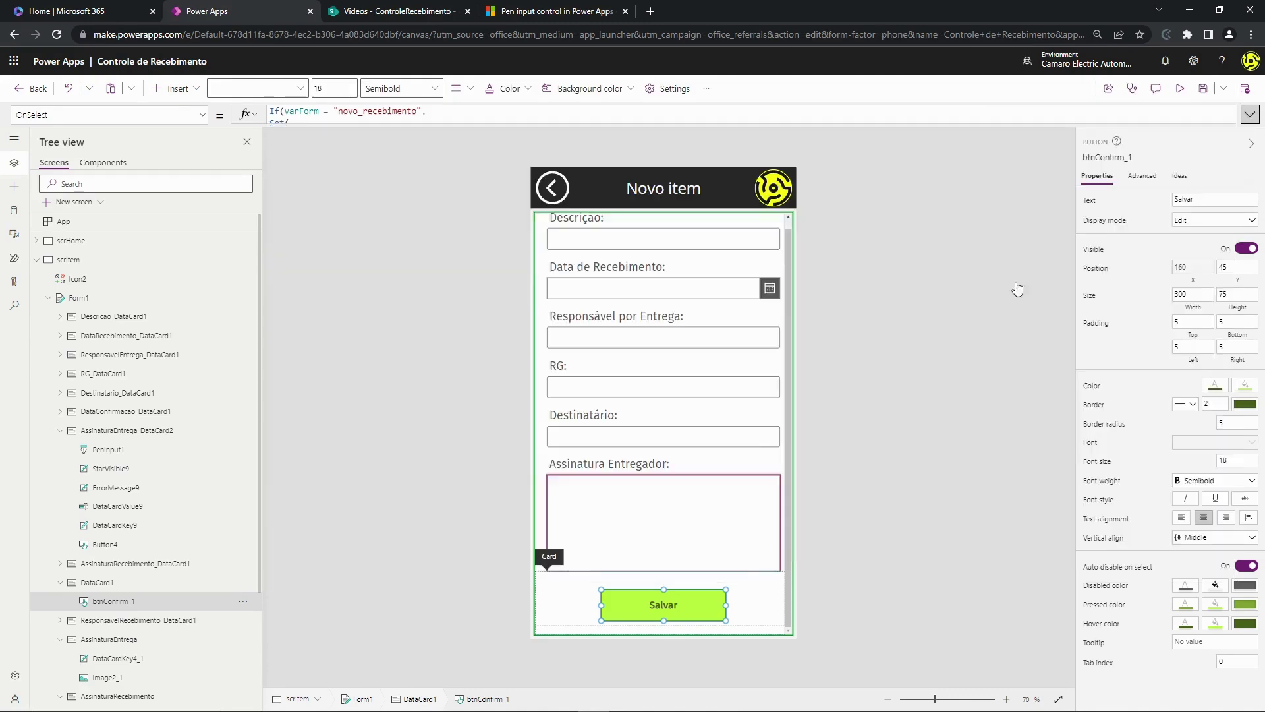
left_click(49, 260)
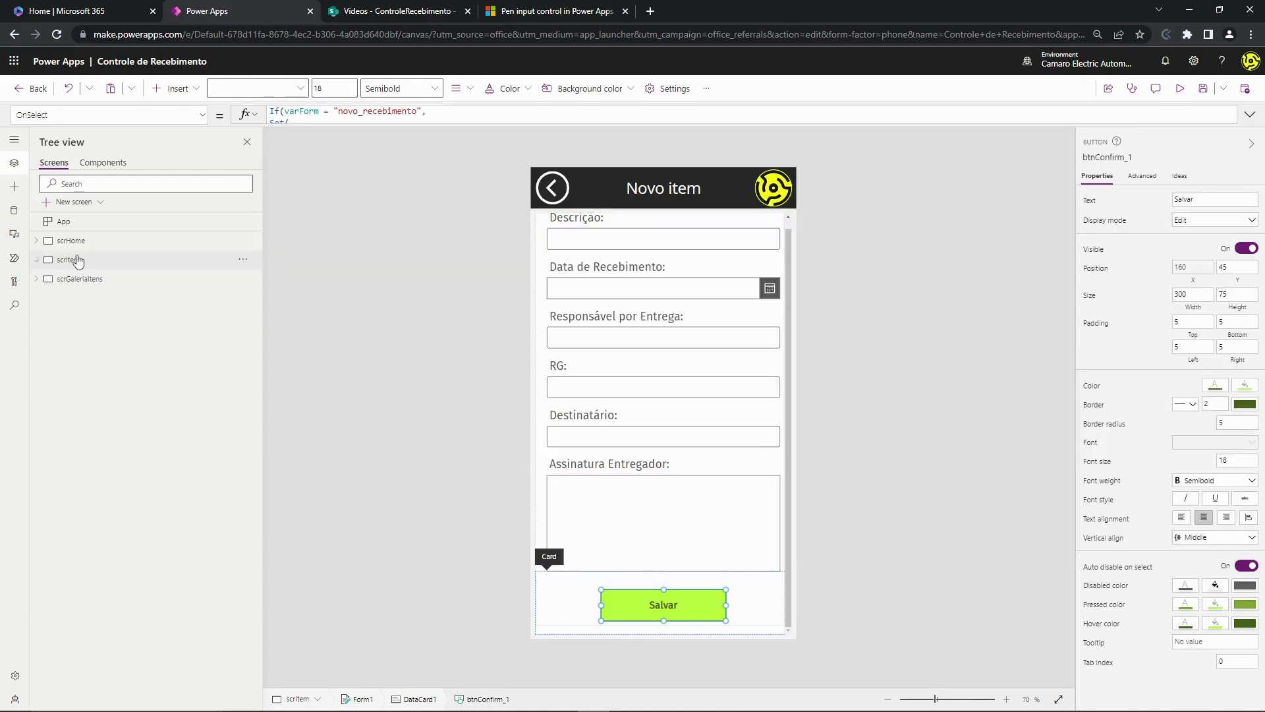
left_click(92, 241)
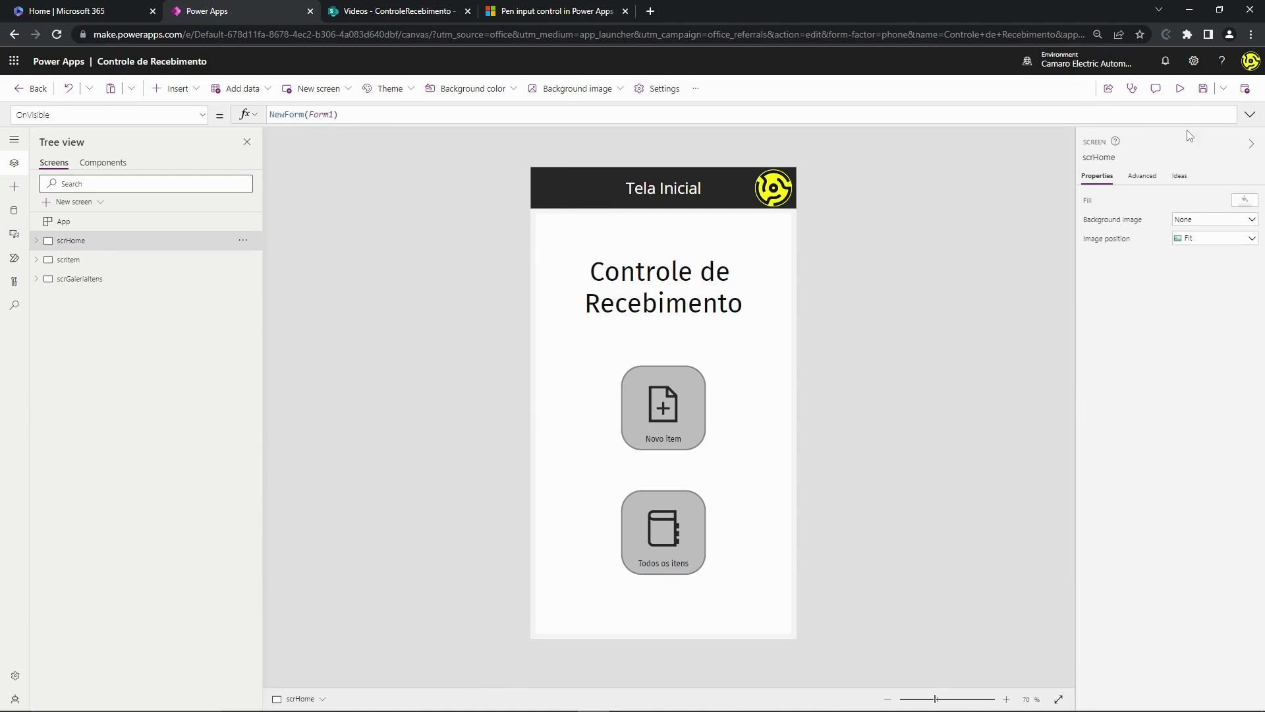
left_click(1180, 88)
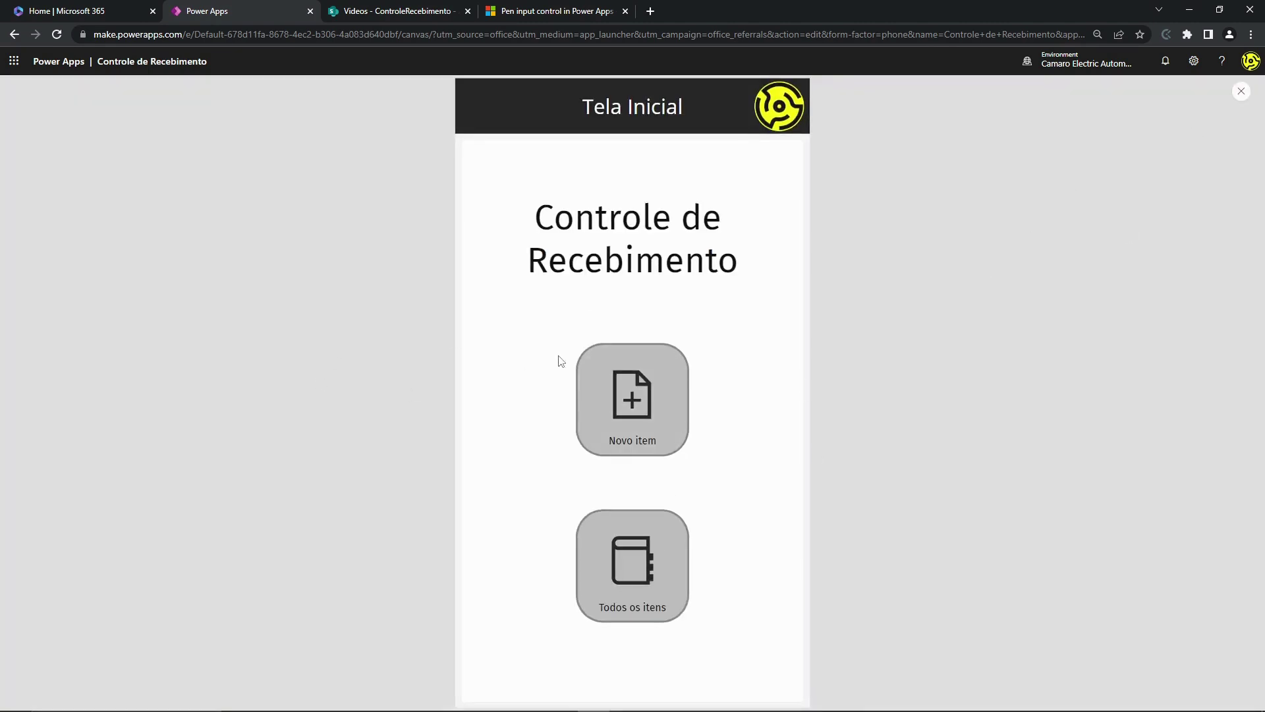
left_click(617, 394)
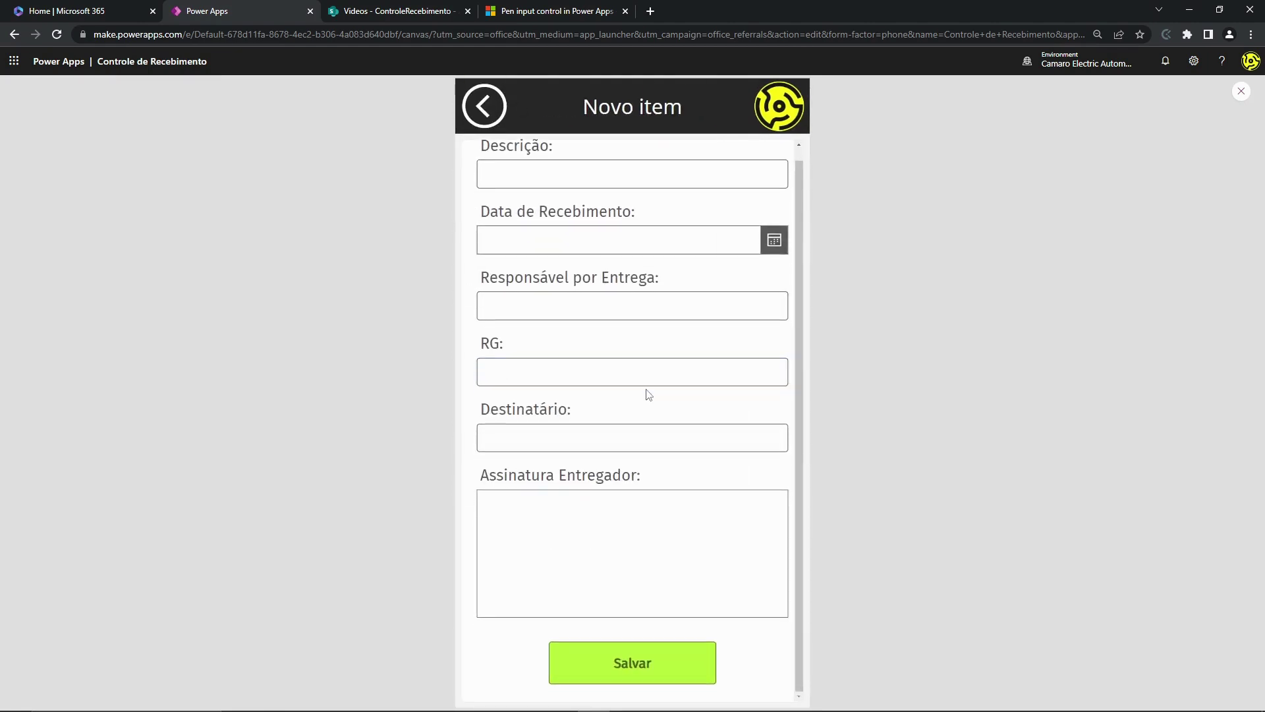
- Enter 'Bobiba de fios' as the Descrição and set Data de Recebimento to 3/2/2023
left_click(530, 188)
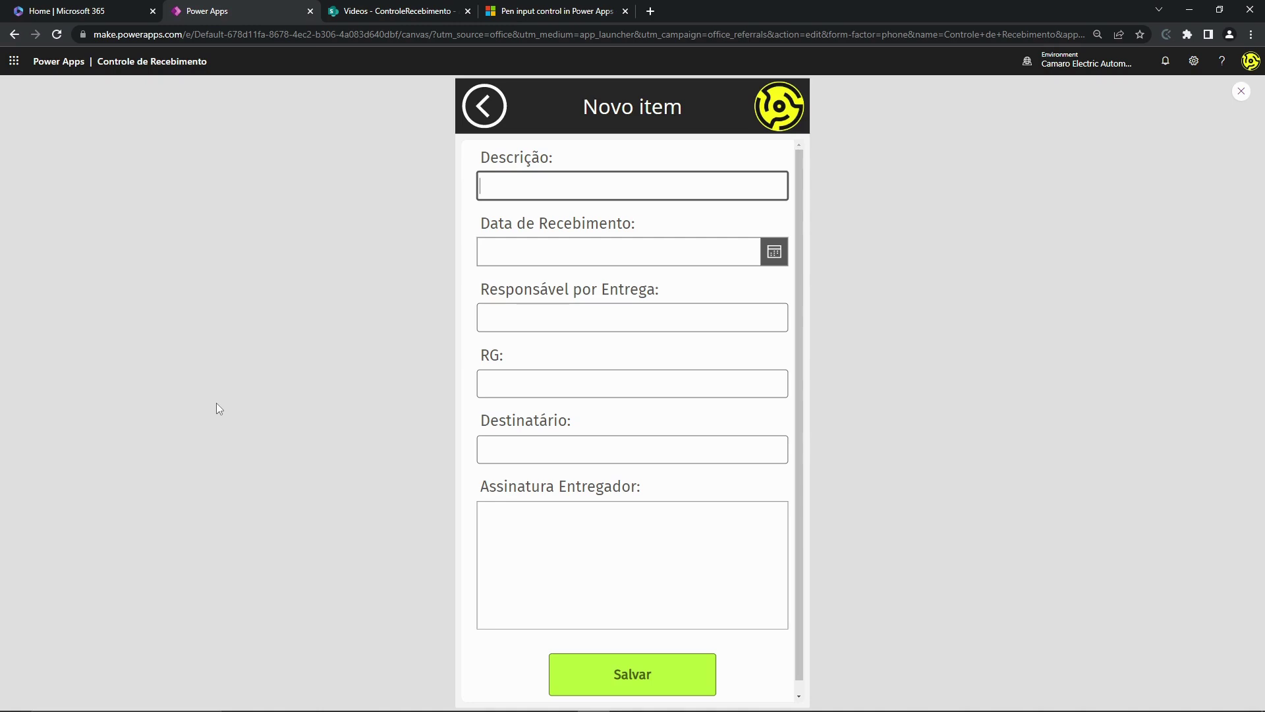
type("Bobiba de fios")
left_click_drag(594, 191, 490, 190)
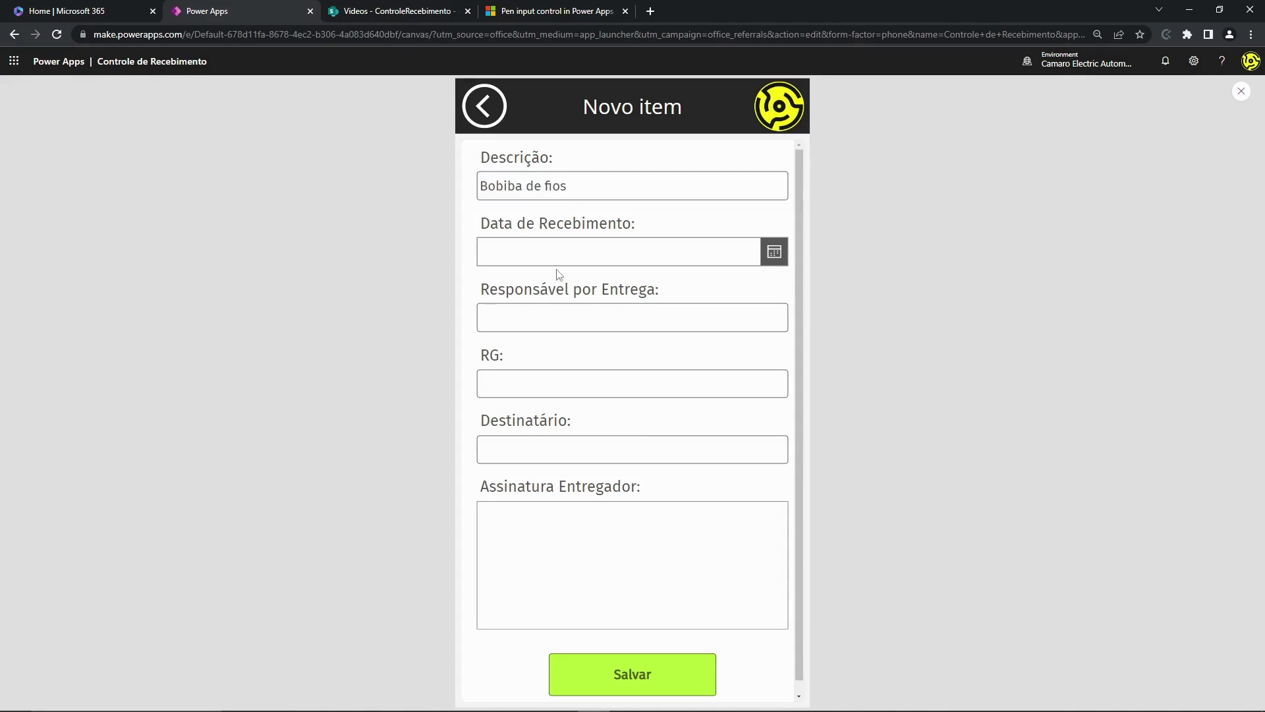
left_click(527, 251)
left_click(771, 254)
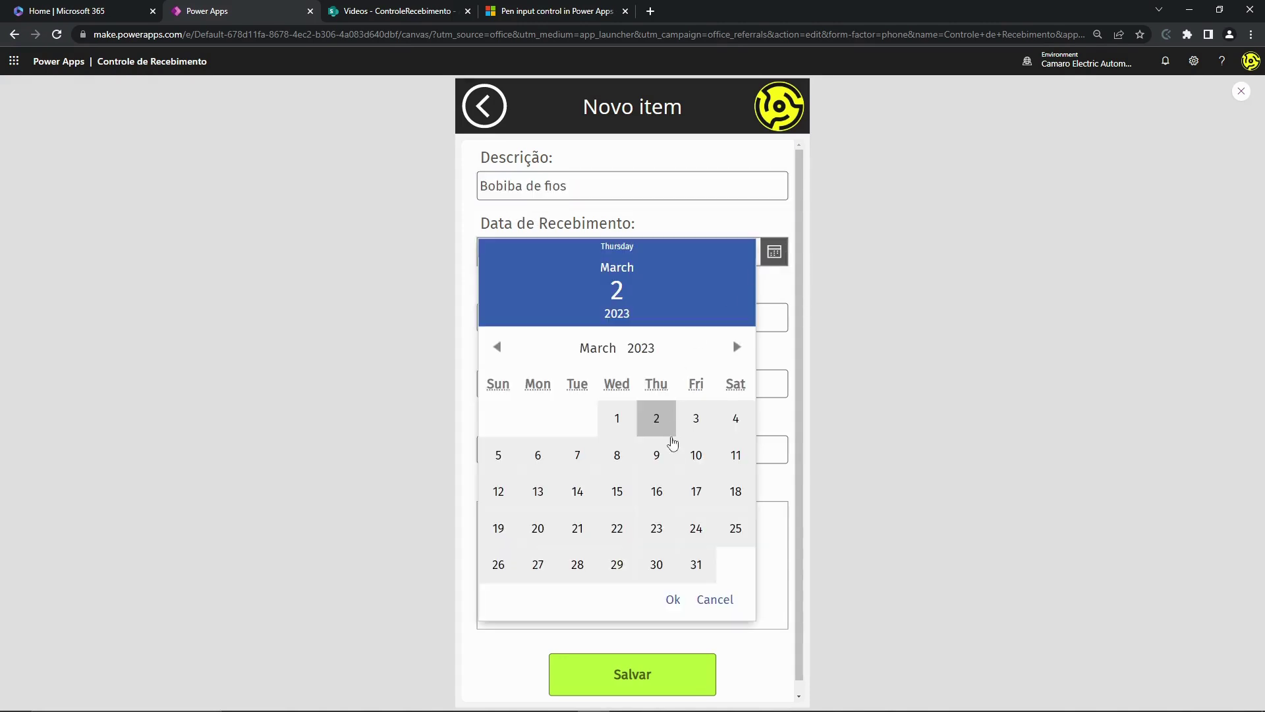
left_click(661, 427)
left_click(672, 593)
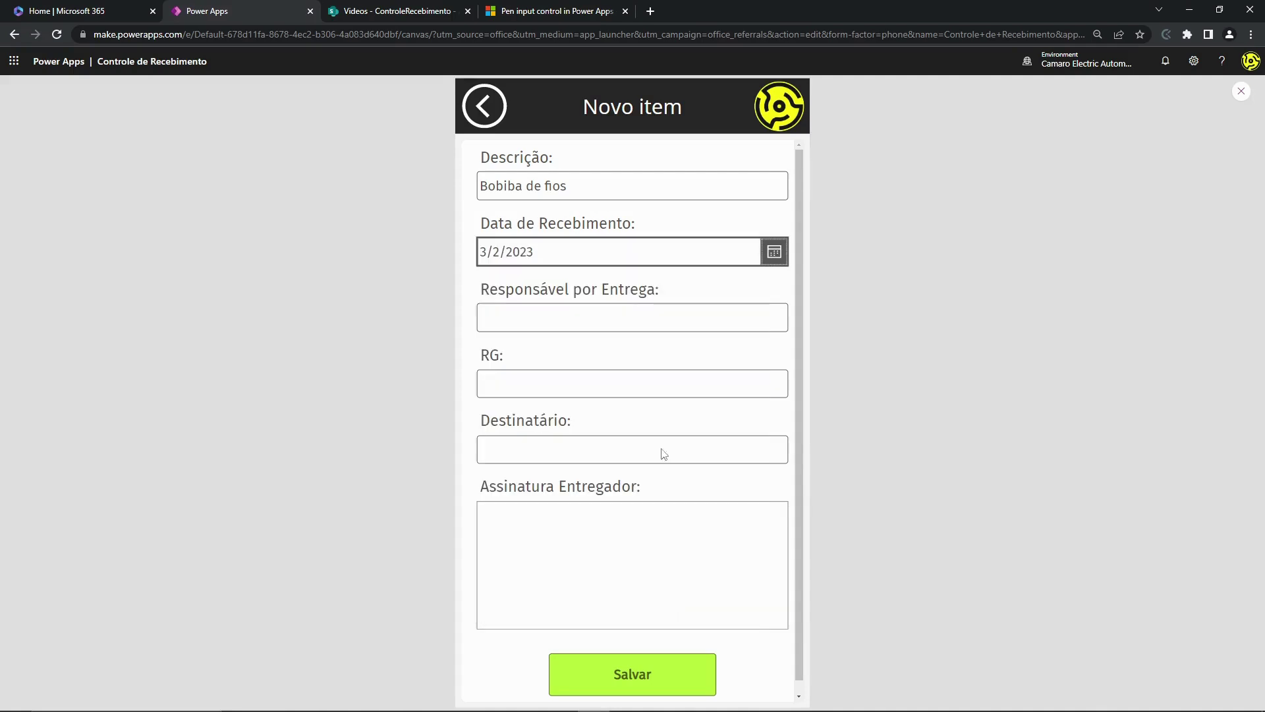
left_click(560, 319)
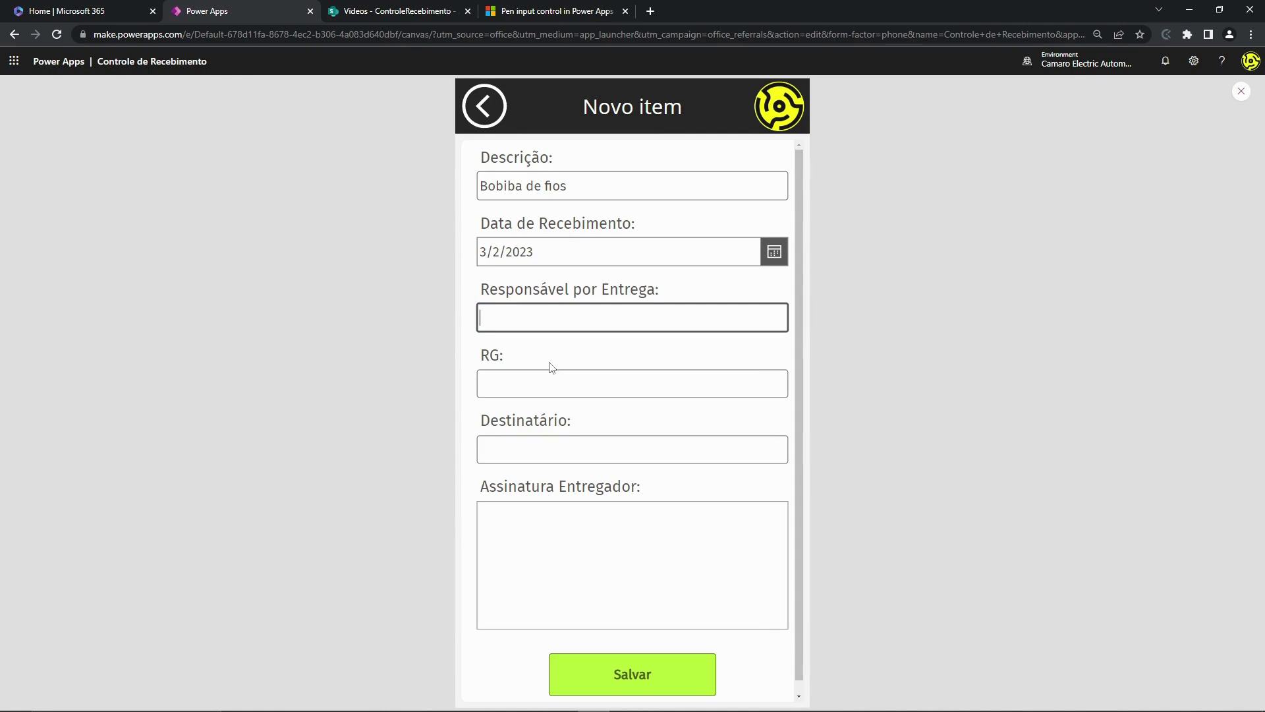
- Fill in the delivery person's name, their RG number and the recipient's name
left_click(553, 394)
type("55.")
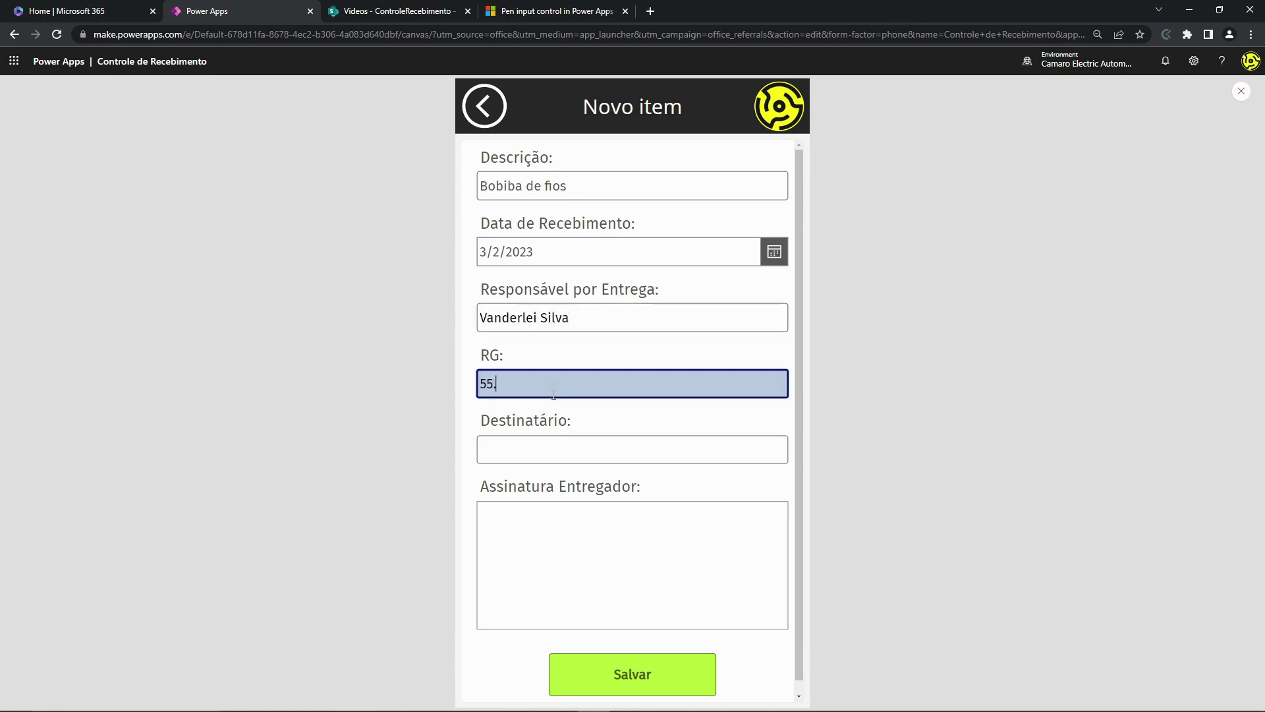
type("555.555-5")
key("Tab")
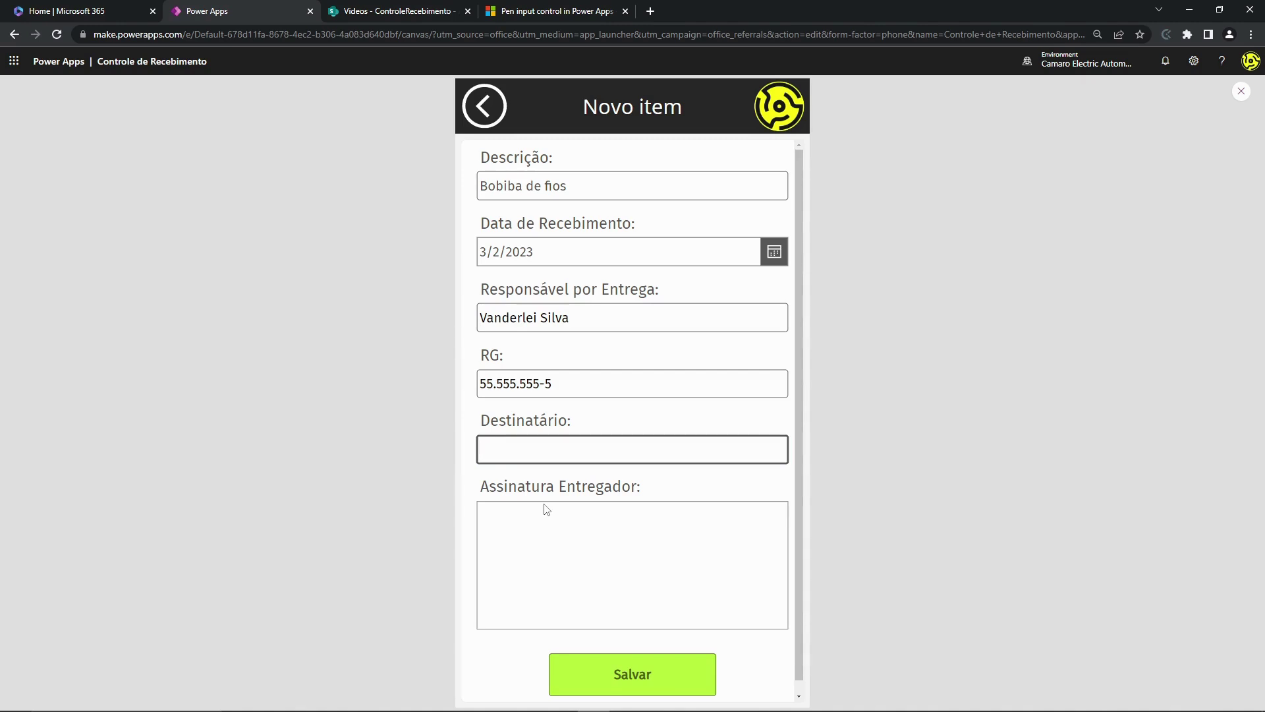
left_click(318, 475)
- Draw the delivery signature in Assinatura Entregador and save the new item
scroll(611, 476, "down", 1)
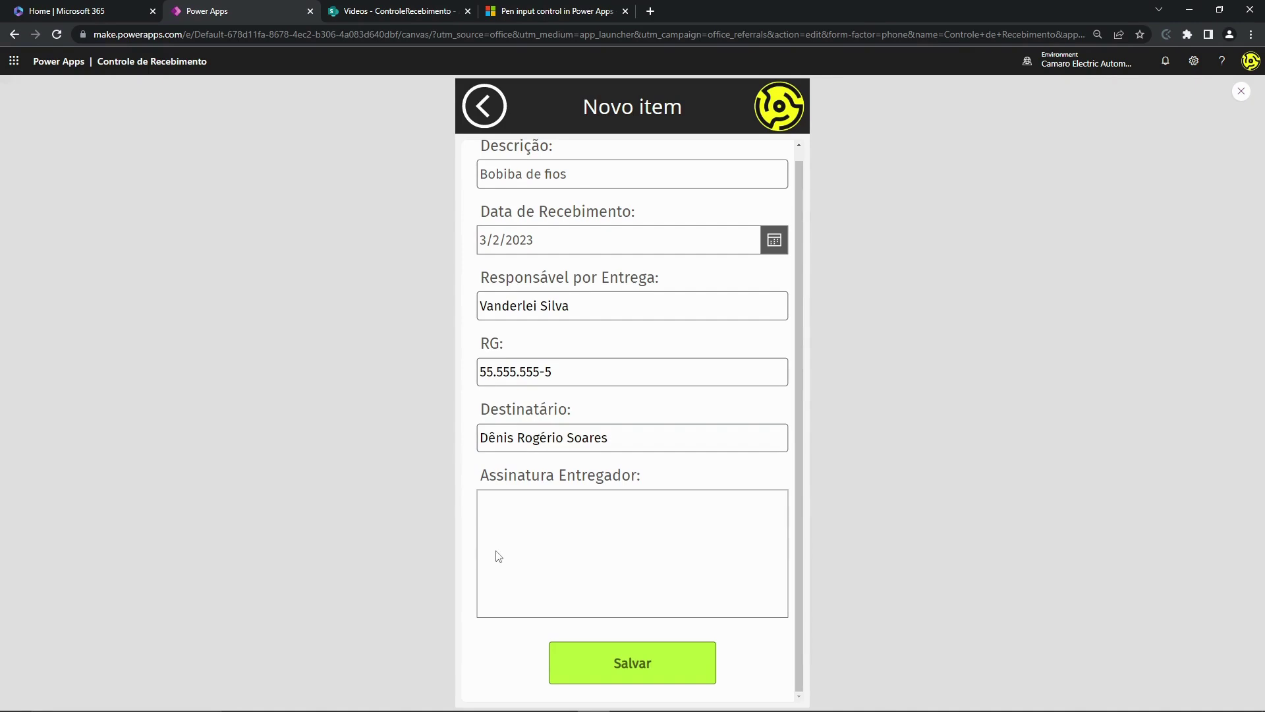
mouse_move(500, 539)
left_mouse_down()
mouse_move(518, 535)
mouse_move(518, 565)
mouse_move(559, 523)
mouse_move(586, 520)
mouse_move(570, 569)
mouse_move(659, 574)
mouse_move(673, 539)
mouse_move(720, 580)
mouse_move(743, 562)
mouse_move(752, 582)
mouse_move(767, 577)
left_mouse_up()
left_click_drag(691, 554, 725, 535)
left_click(625, 665)
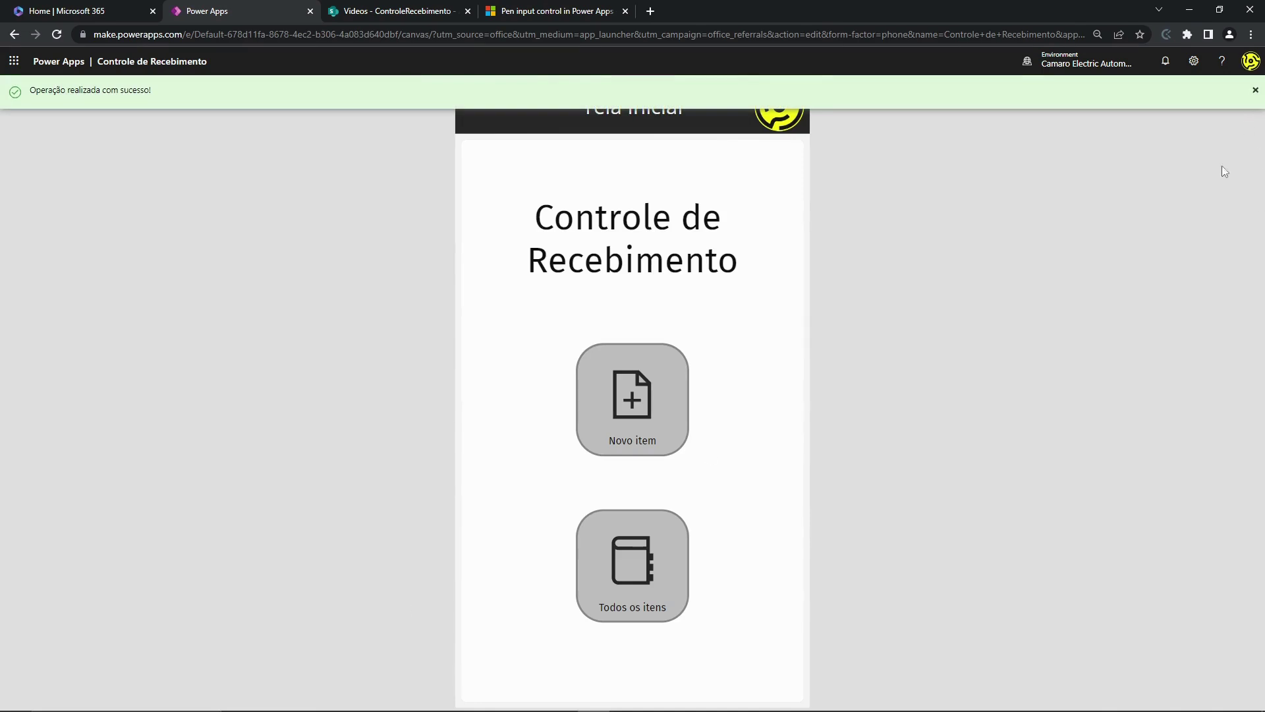
- Open the Bobiba de fios item from Todos os itens and set Data de Confirmação to 3/3/2023
left_click(683, 607)
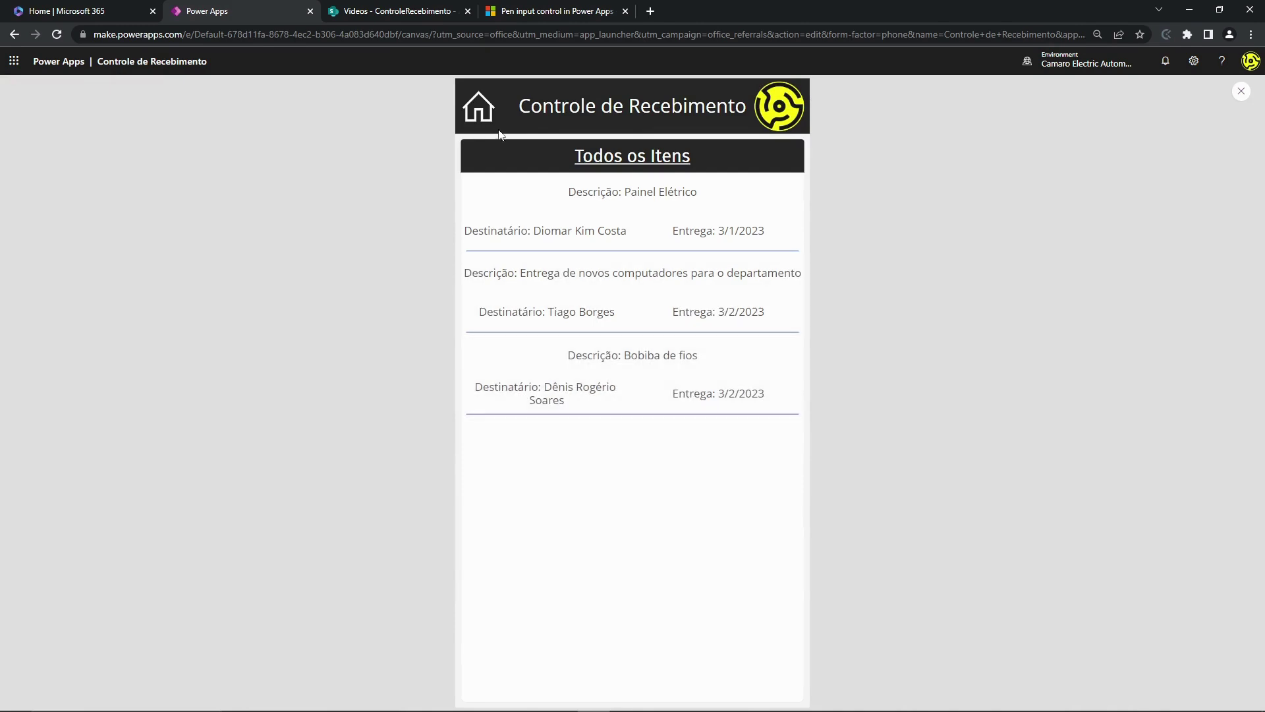
left_click(615, 395)
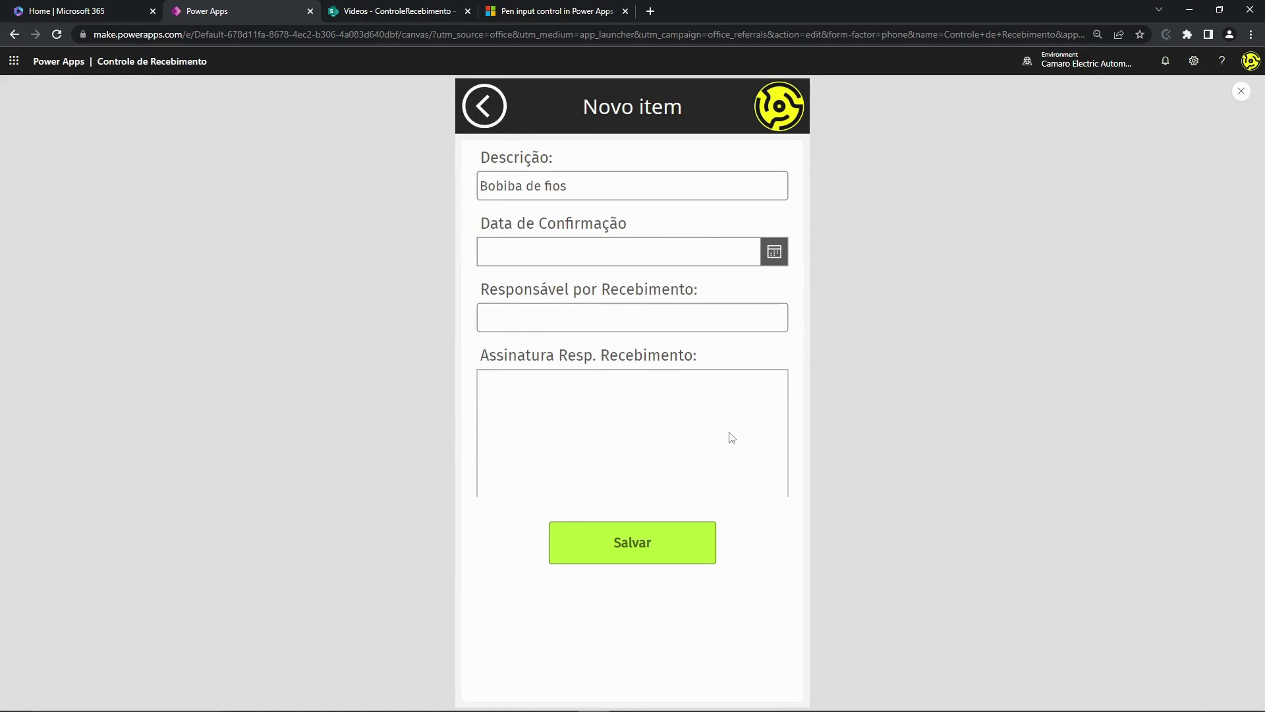
left_click(565, 258)
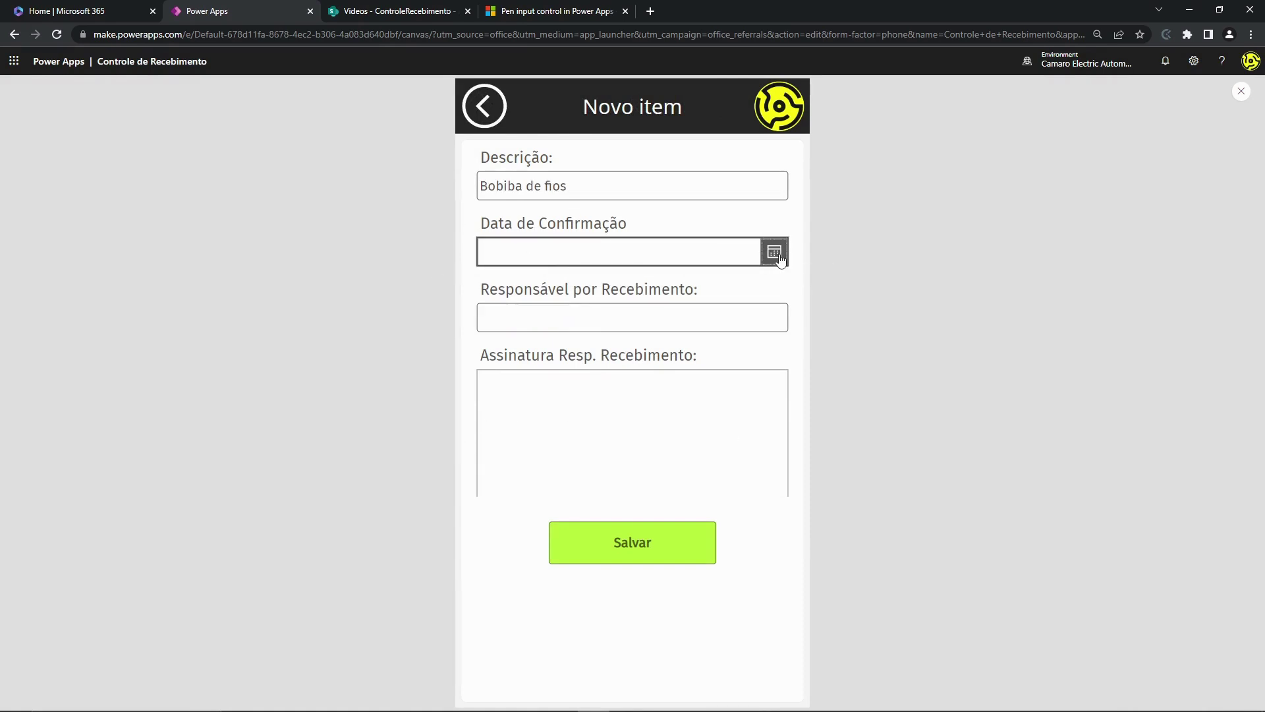
left_click(775, 253)
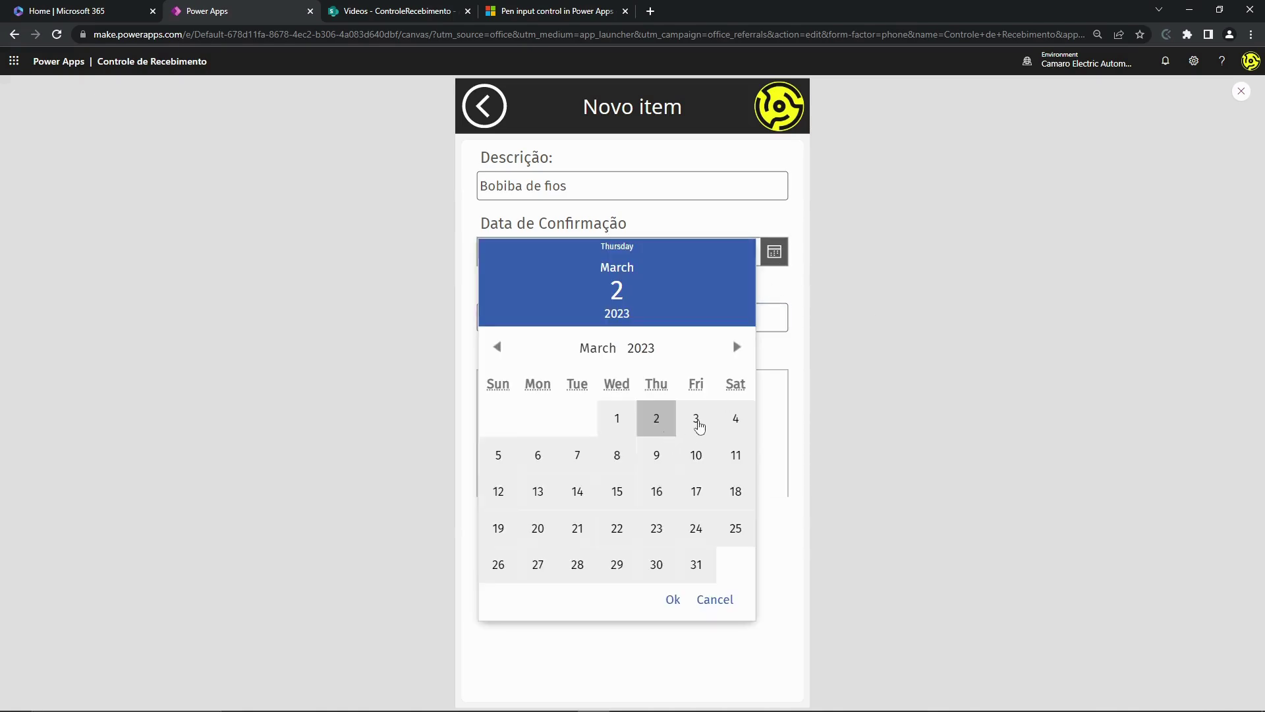
left_click(698, 419)
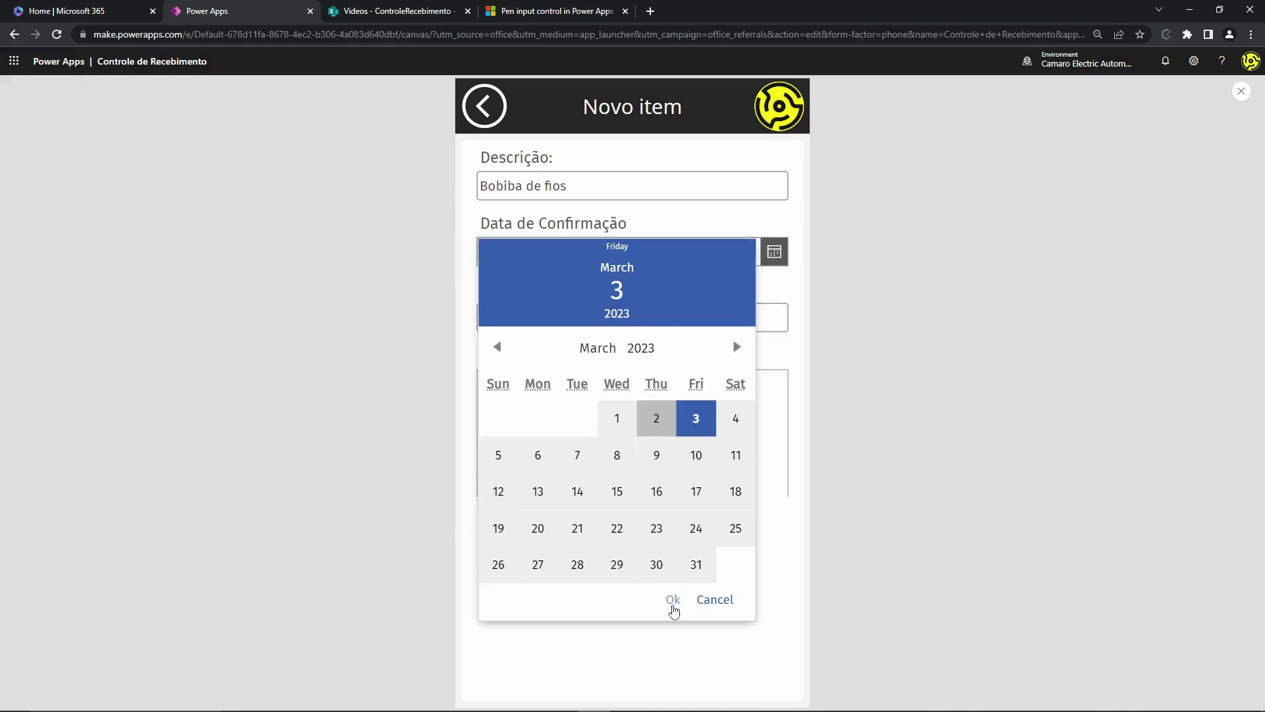
left_click(673, 601)
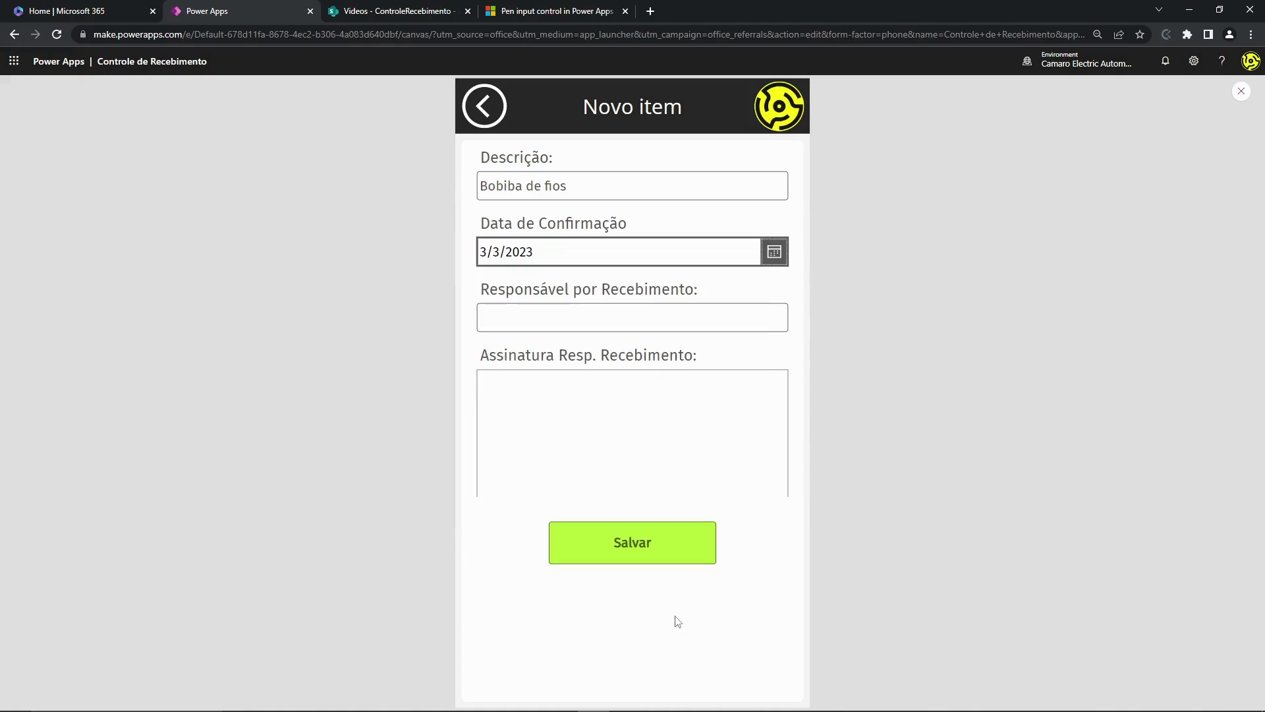
- Enter the receiver's name, draw the receipt signature and save the confirmation
left_click(538, 327)
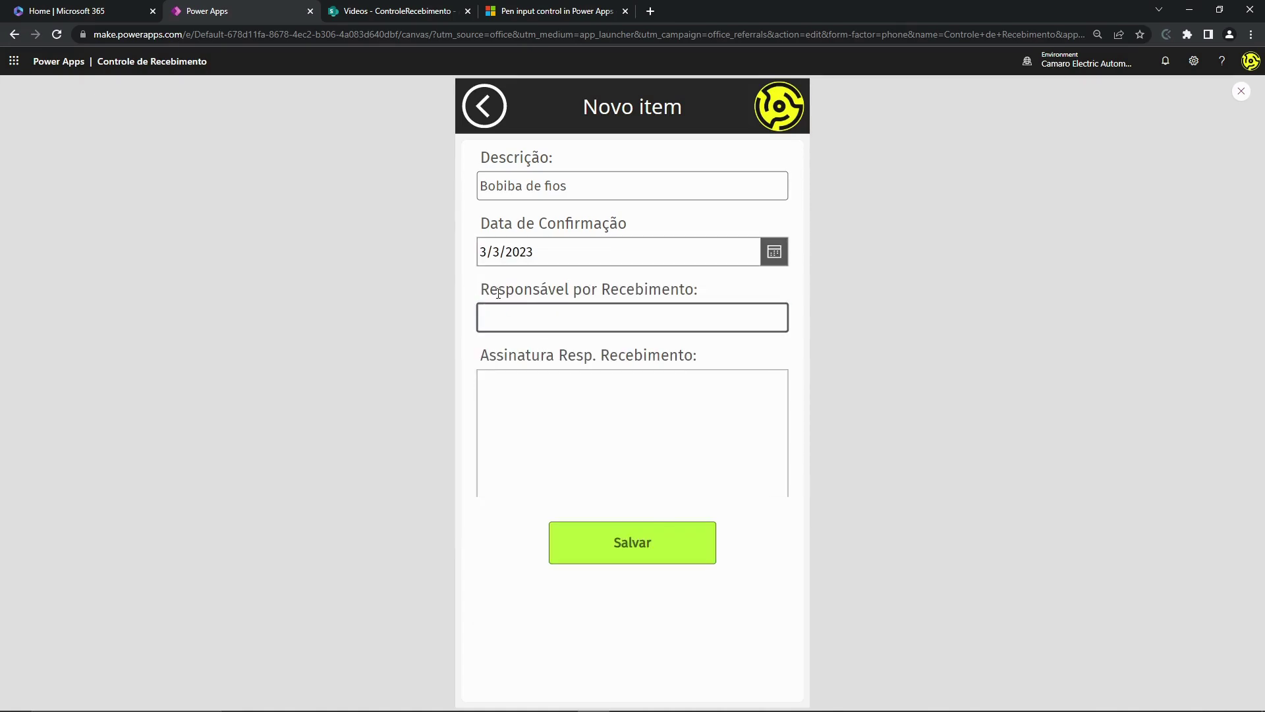
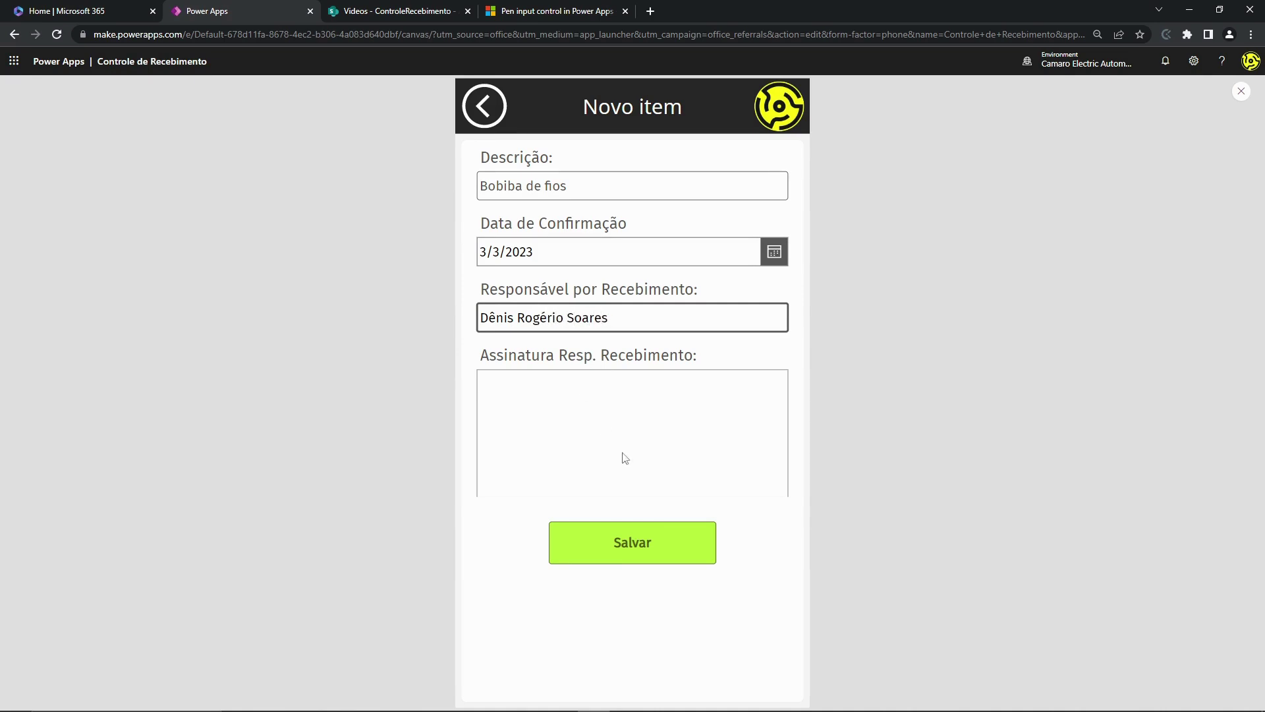
left_click(408, 514)
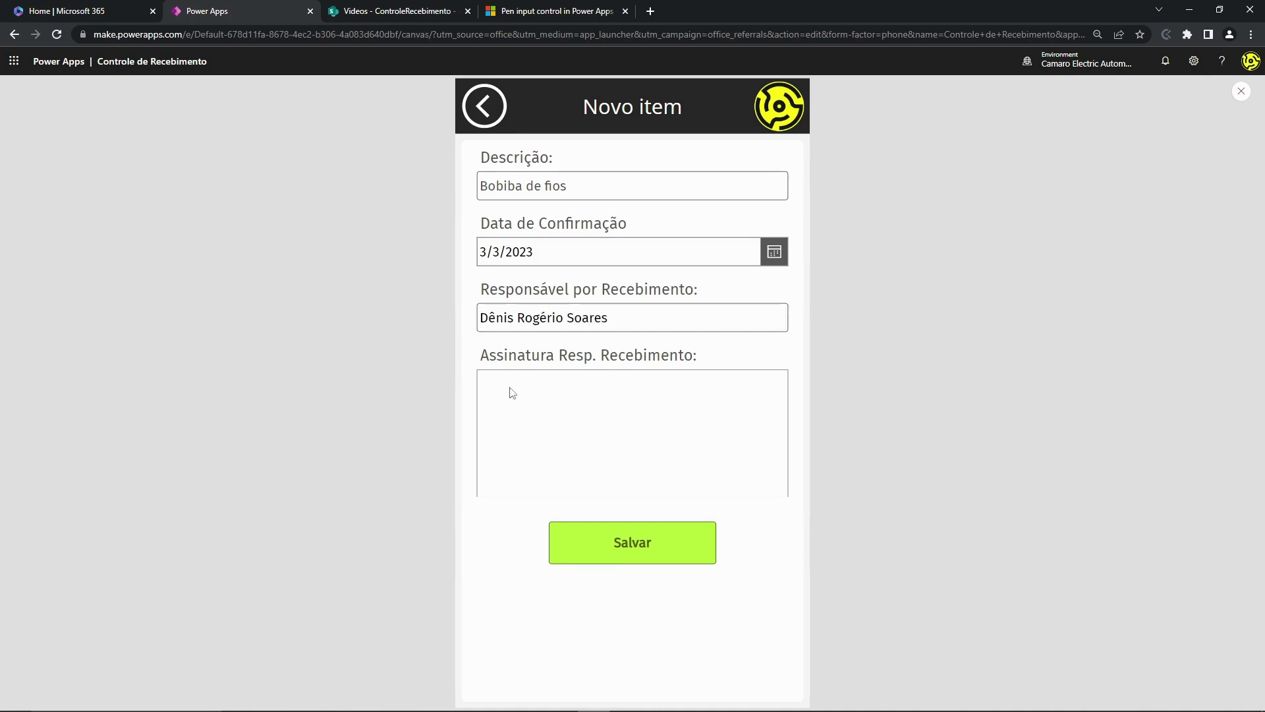
mouse_move(497, 402)
left_mouse_down()
mouse_move(509, 453)
mouse_move(522, 438)
mouse_move(509, 447)
mouse_move(587, 450)
mouse_move(646, 416)
mouse_move(634, 462)
left_mouse_up()
left_click_drag(533, 420, 607, 408)
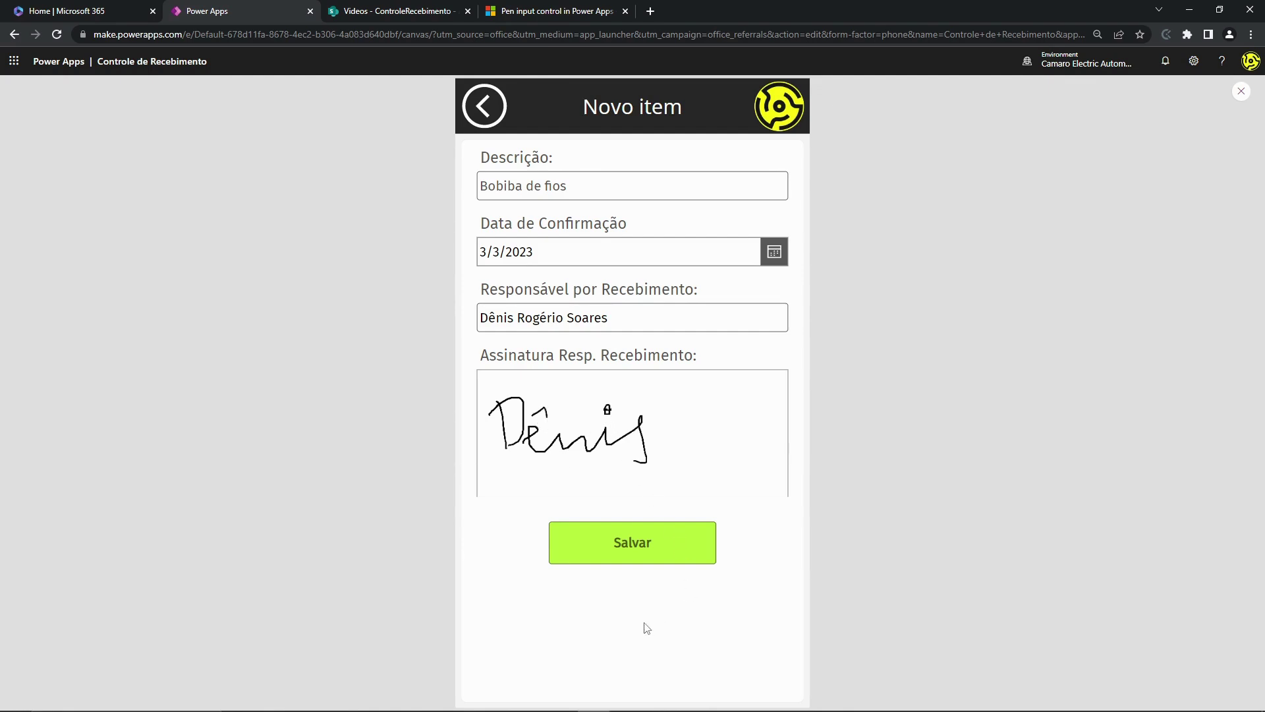
left_click(641, 549)
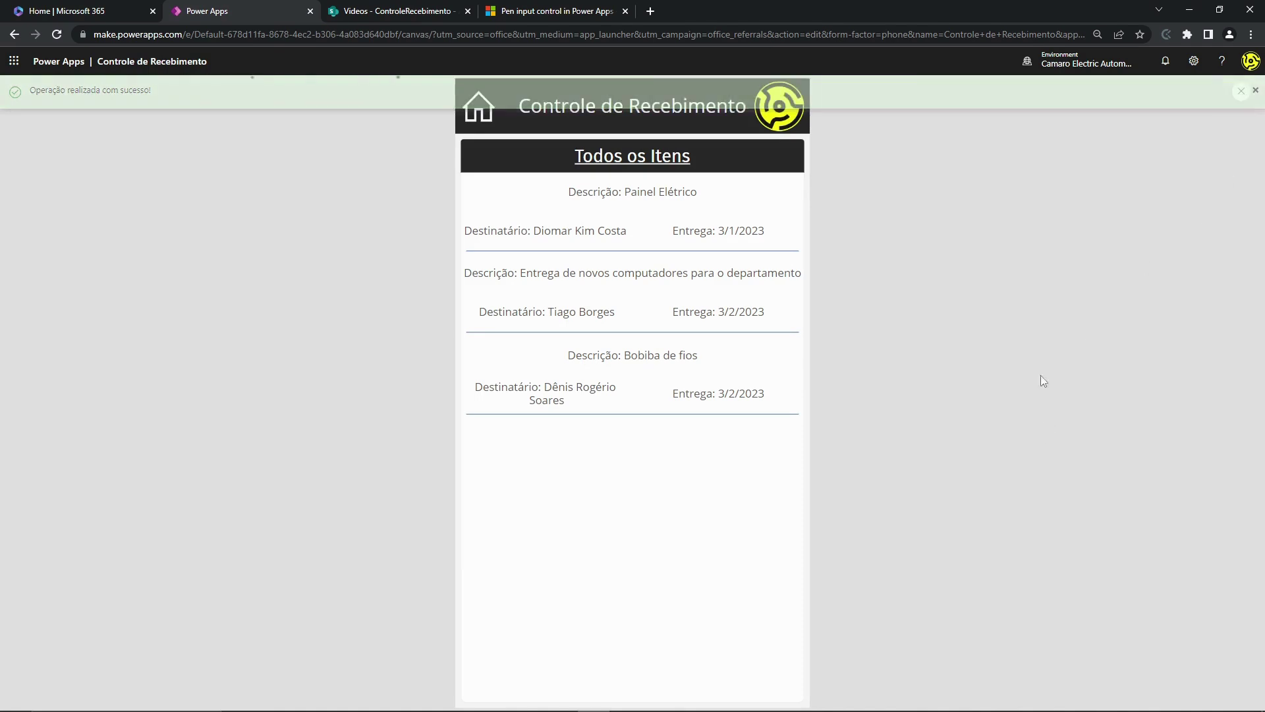
left_click(643, 391)
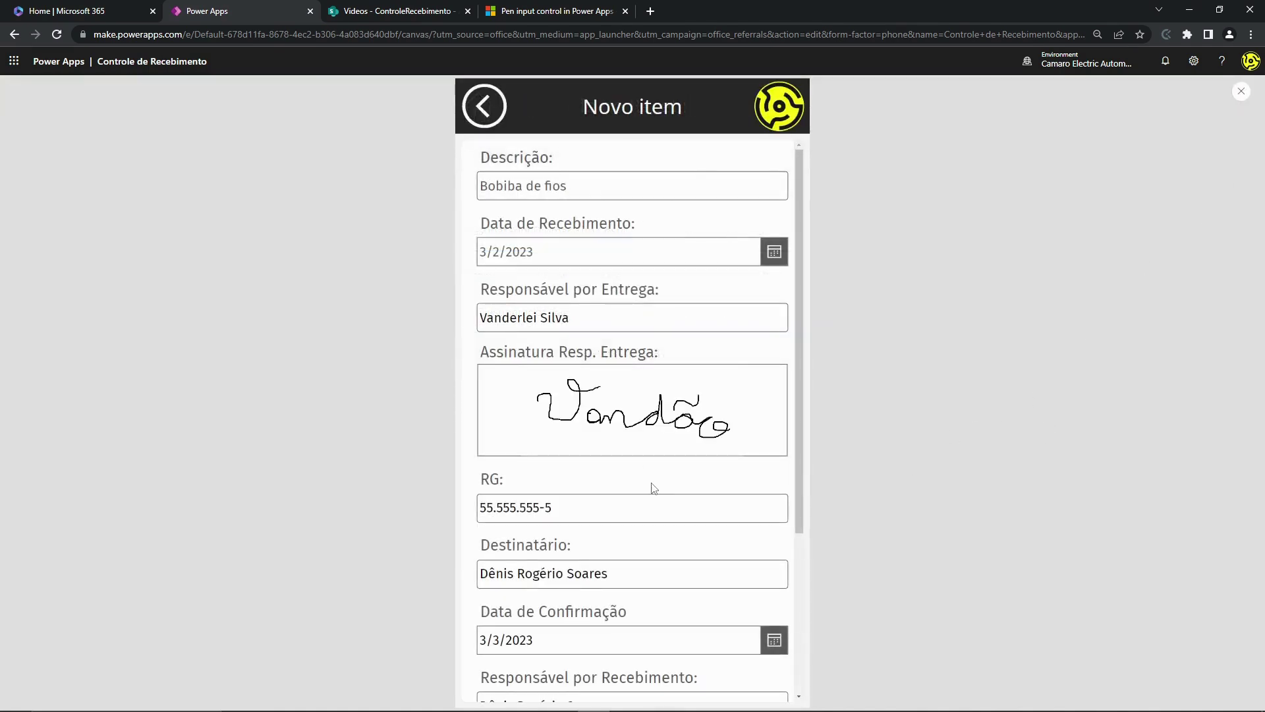
left_click_drag(476, 170, 573, 166)
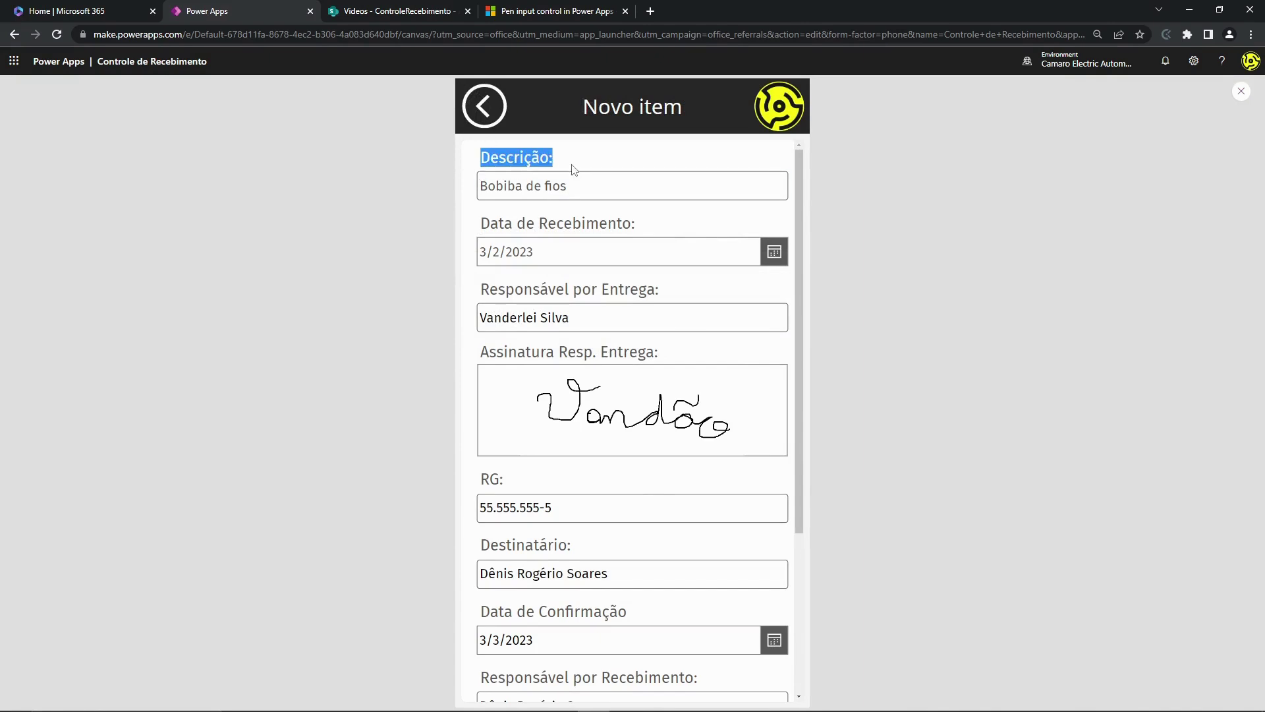
scroll(528, 267, "down", 2)
scroll(529, 267, "up", 2)
left_click_drag(498, 224, 564, 224)
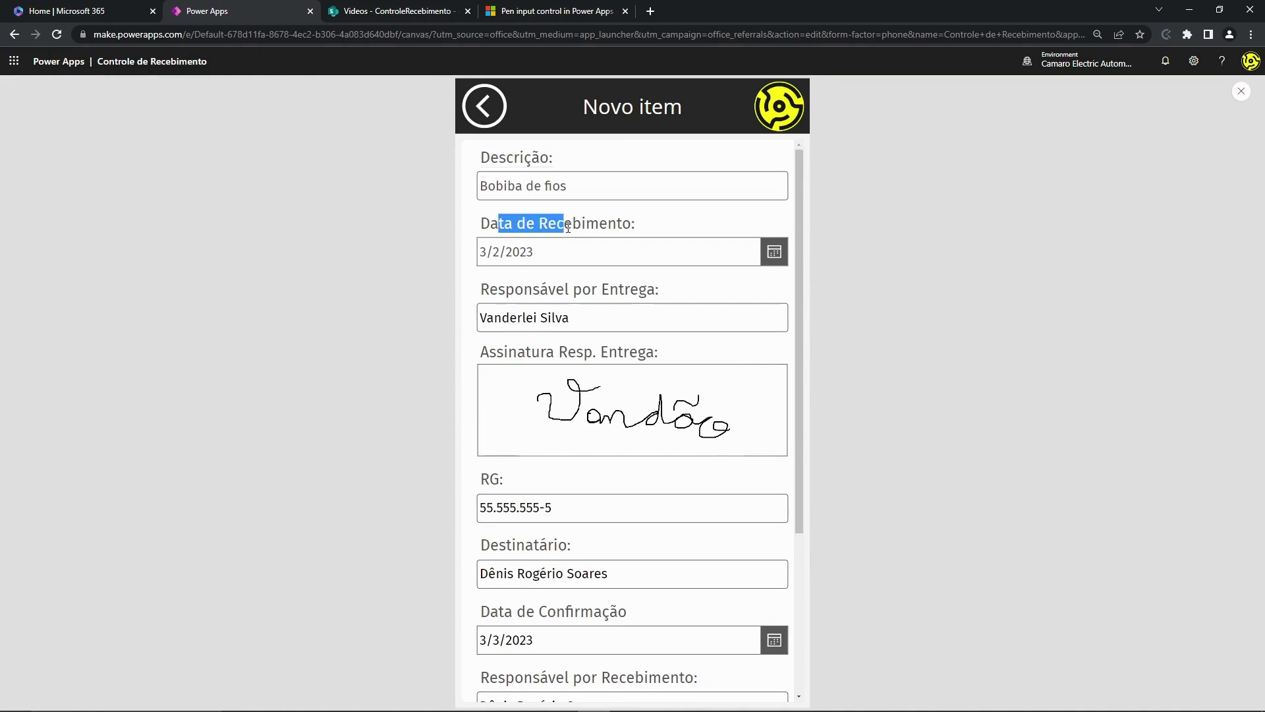
scroll(528, 280, "down", 1)
scroll(526, 280, "down", 1)
left_click_drag(505, 191, 575, 198)
scroll(575, 249, "down", 2)
scroll(621, 300, "up", 1)
scroll(622, 301, "up", 1)
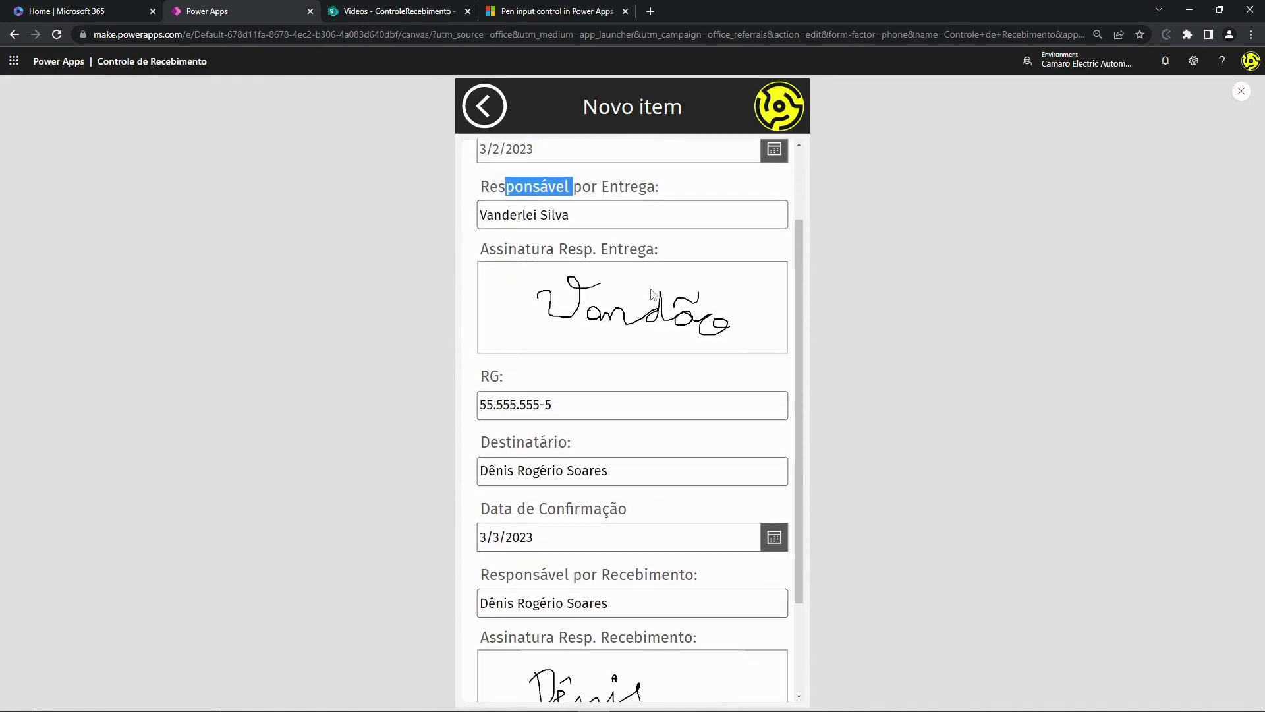
scroll(620, 310, "down", 2)
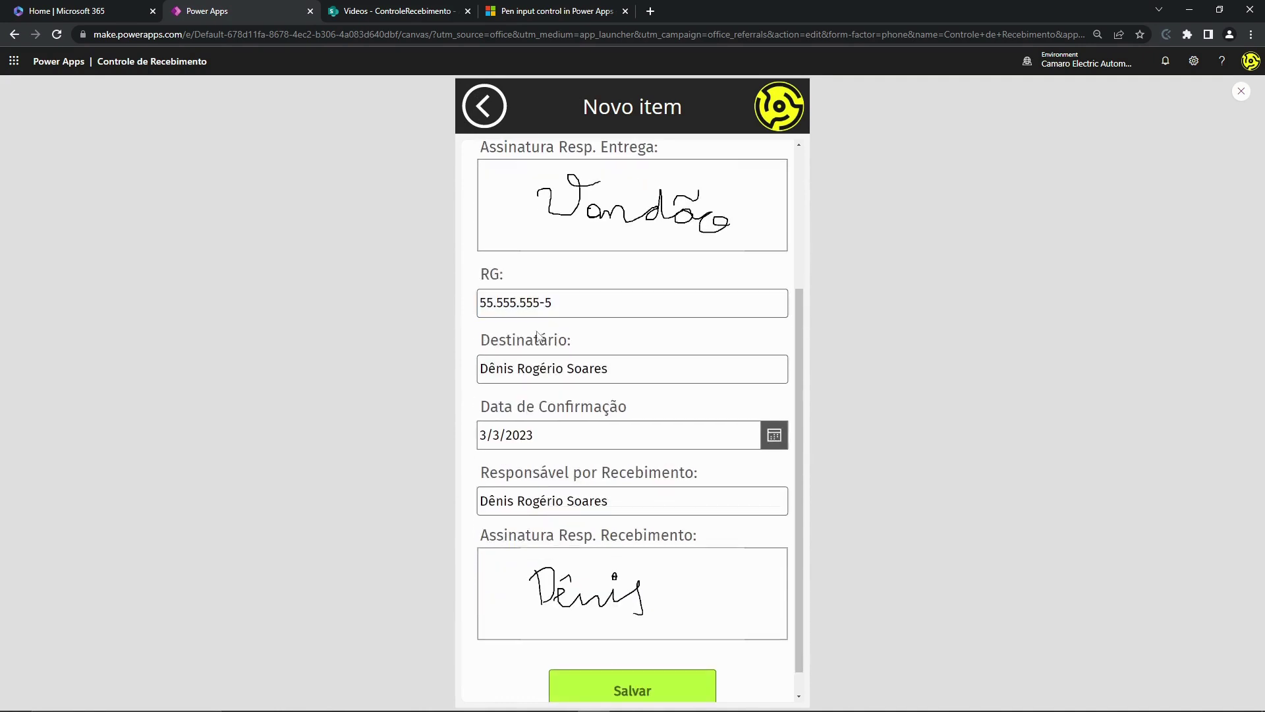
scroll(541, 381, "down", 1)
scroll(537, 377, "down", 1)
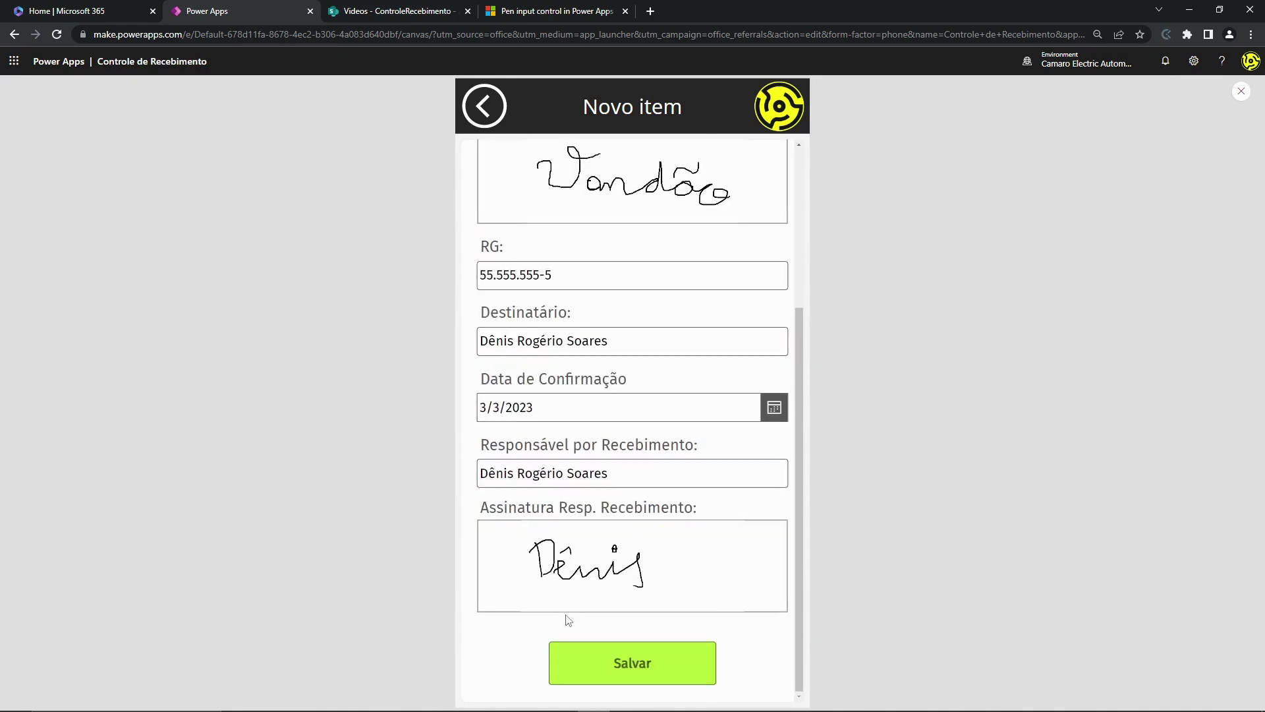
left_click(486, 107)
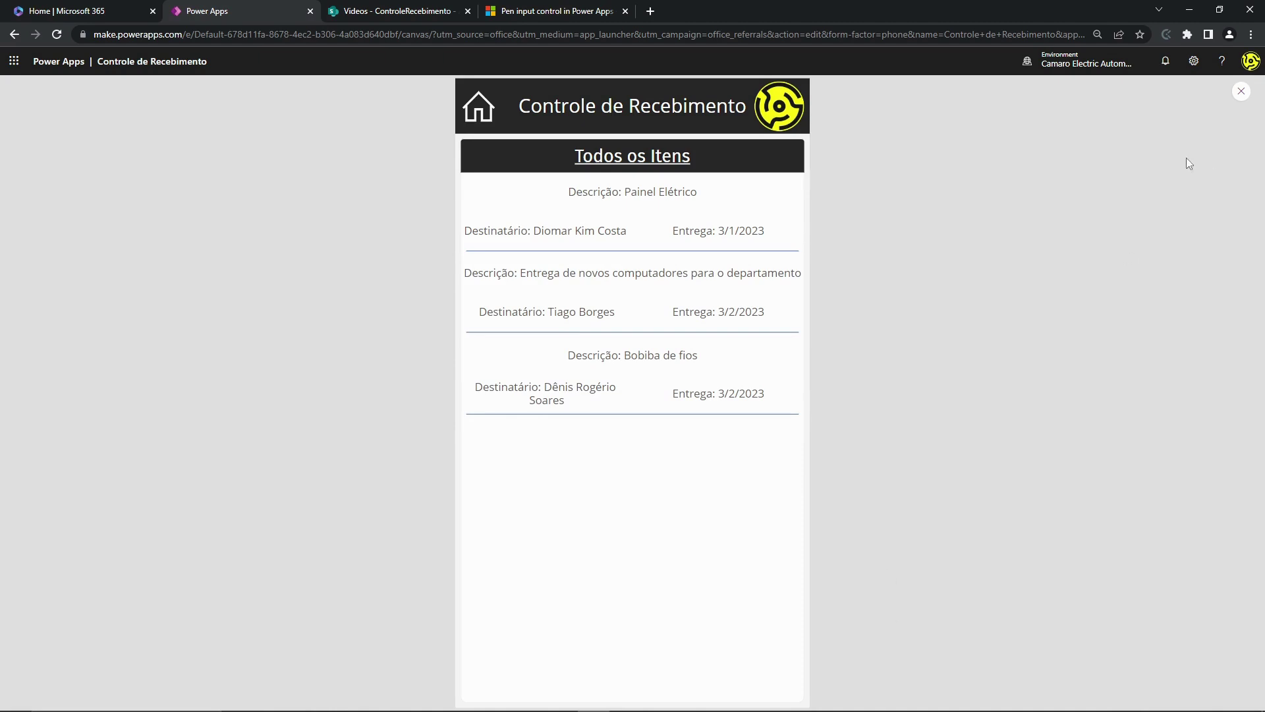
- Close the preview to return to the editor on scrGaleriaItens and resize the formula bar
left_click(1243, 93)
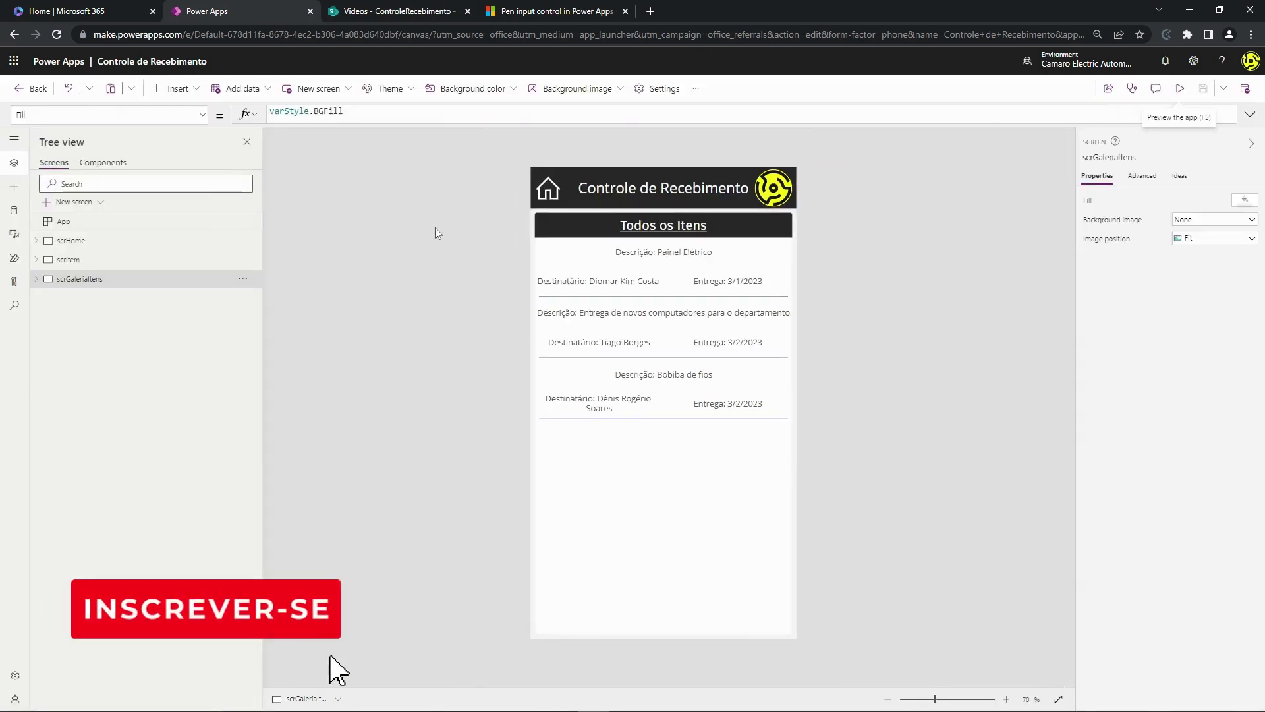
mouse_move(451, 122)
left_mouse_down()
mouse_move(461, 528)
mouse_move(548, 356)
mouse_move(455, 125)
left_mouse_up()
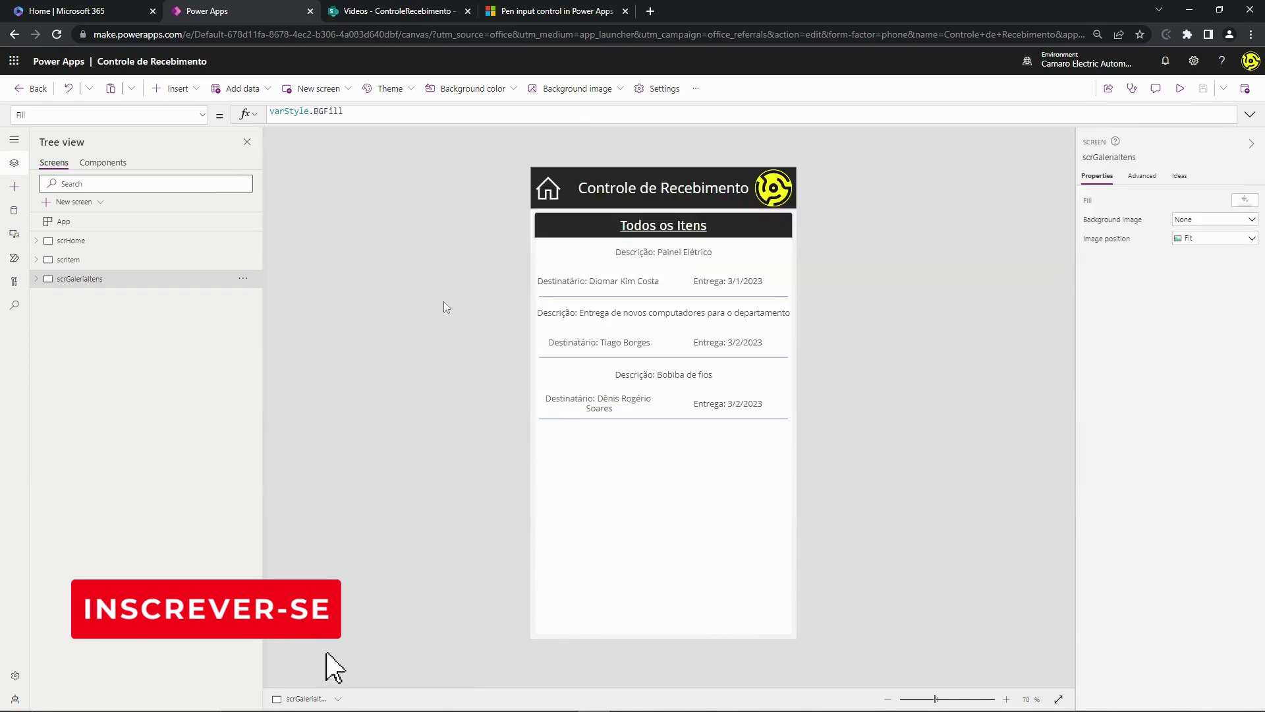